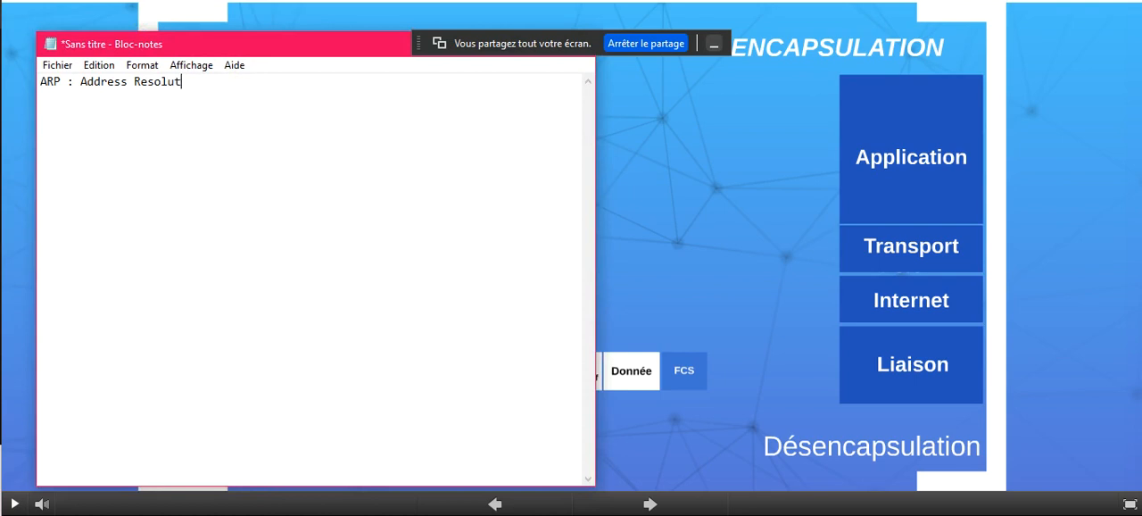
text(Proto)
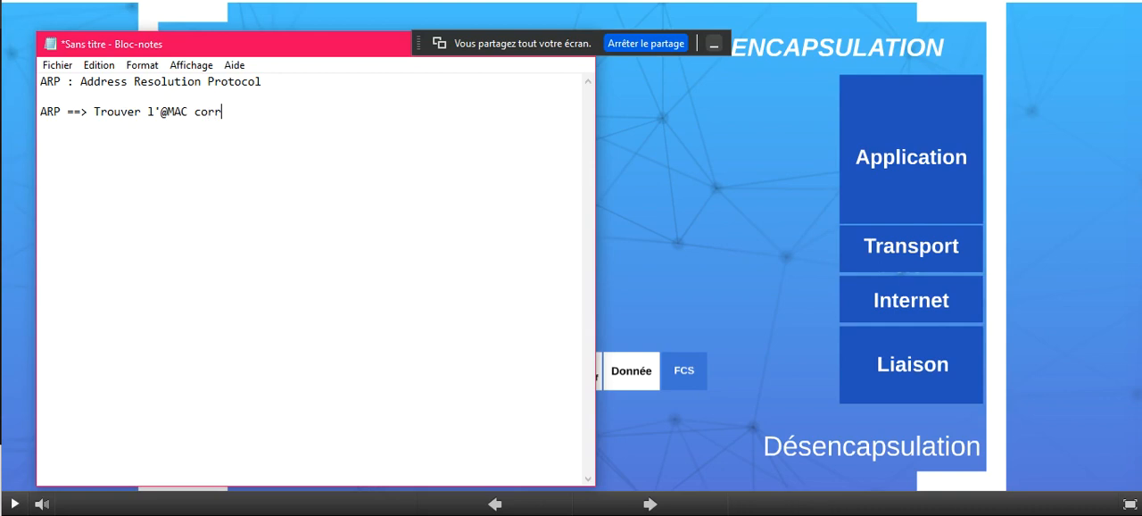
text(ond à une @IP)
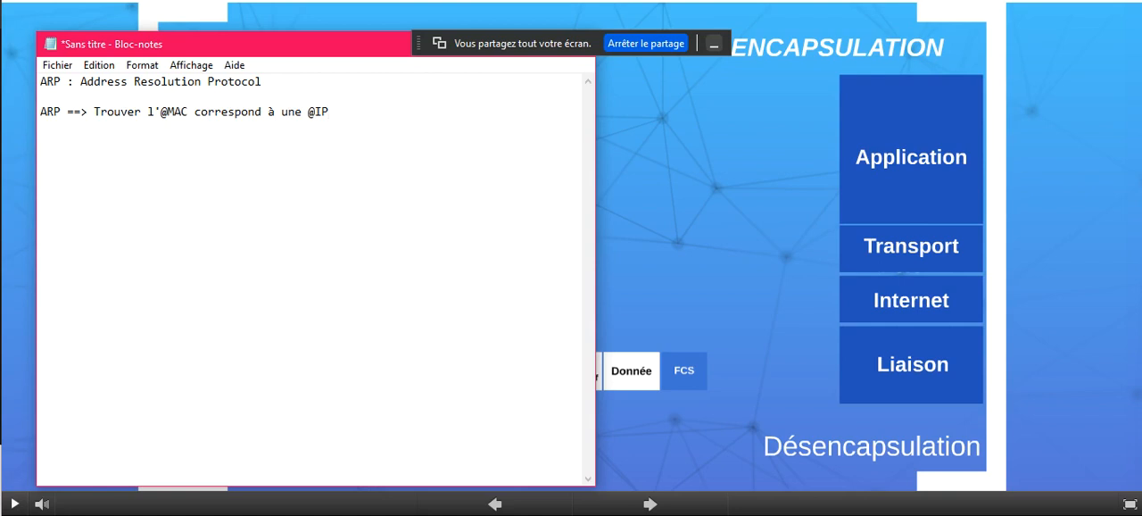
click(665, 294)
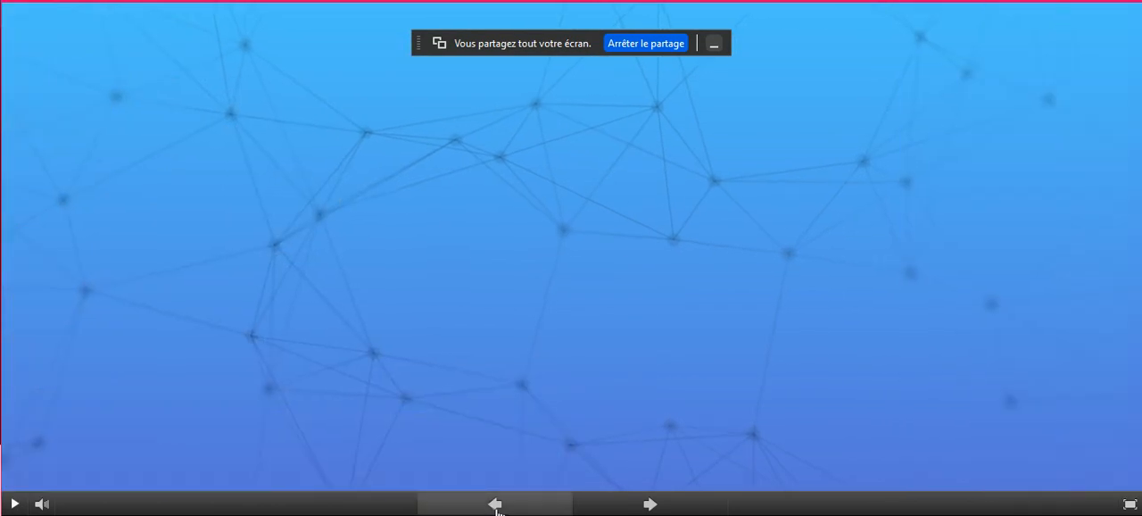
click(496, 504)
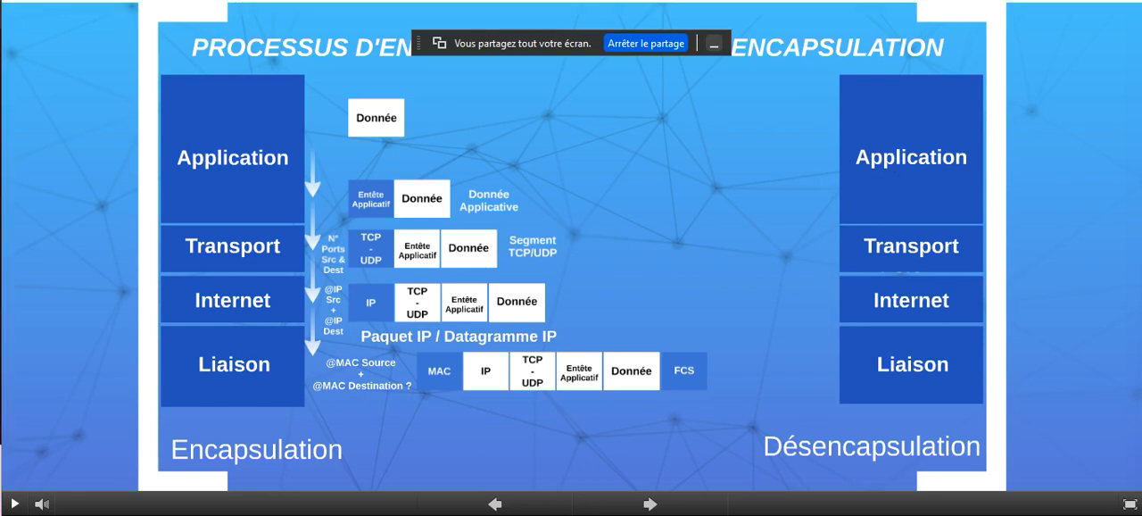
Switch to Packet Tracer and slightly reposition PC0, Switch0 and PC3 in the logical topology
key(alt+Tab)
drag(161, 177, 153, 161)
drag(306, 233, 284, 225)
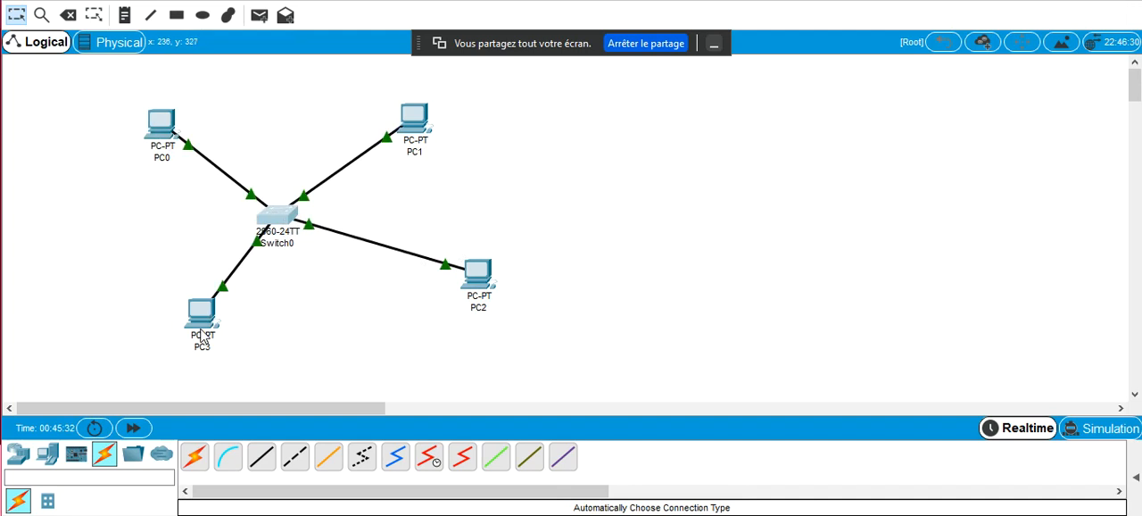
drag(201, 332, 180, 314)
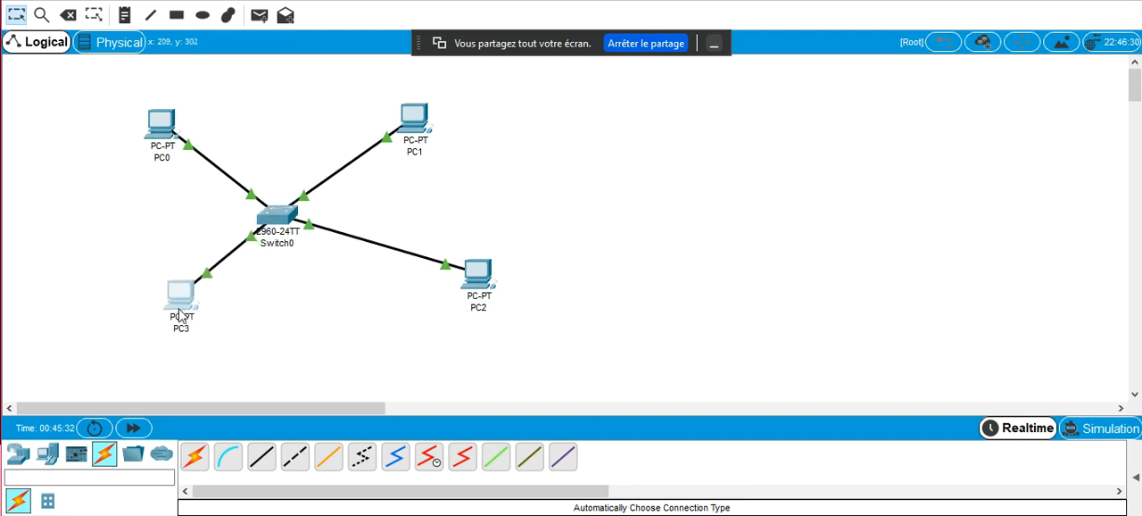
Enter Simulation mode and add a simple PDU from PC0 to PC3
click(1075, 428)
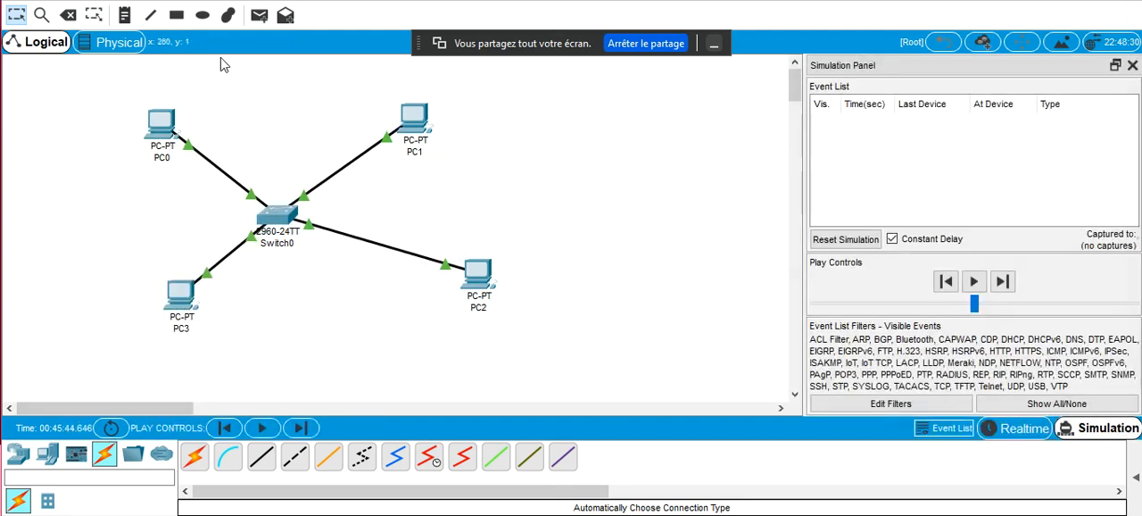
click(259, 15)
click(167, 121)
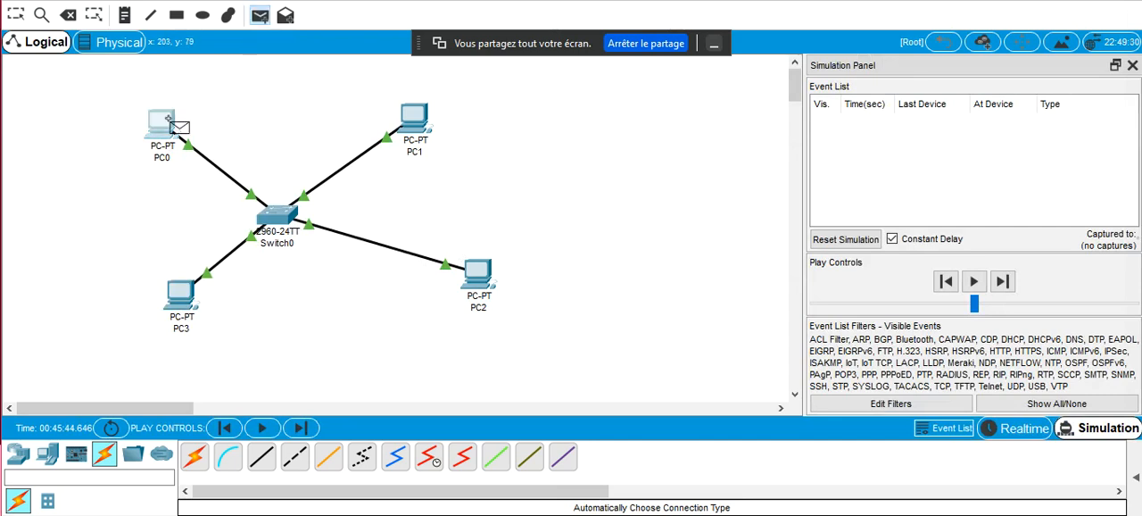
click(192, 299)
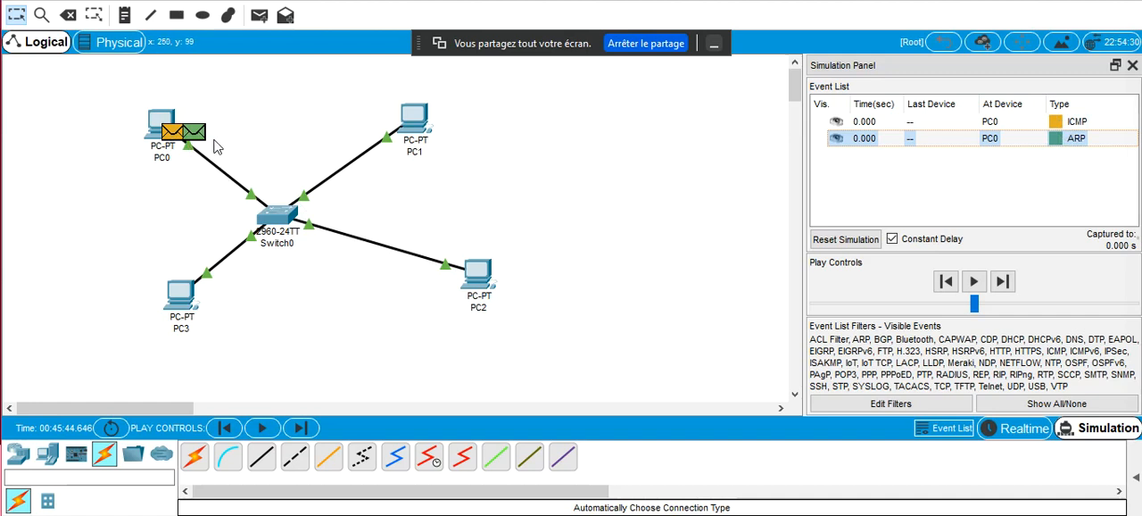
Inspect the PDU information of the ICMP and ARP events at PC0, closing each window when done
click(1059, 129)
click(1057, 126)
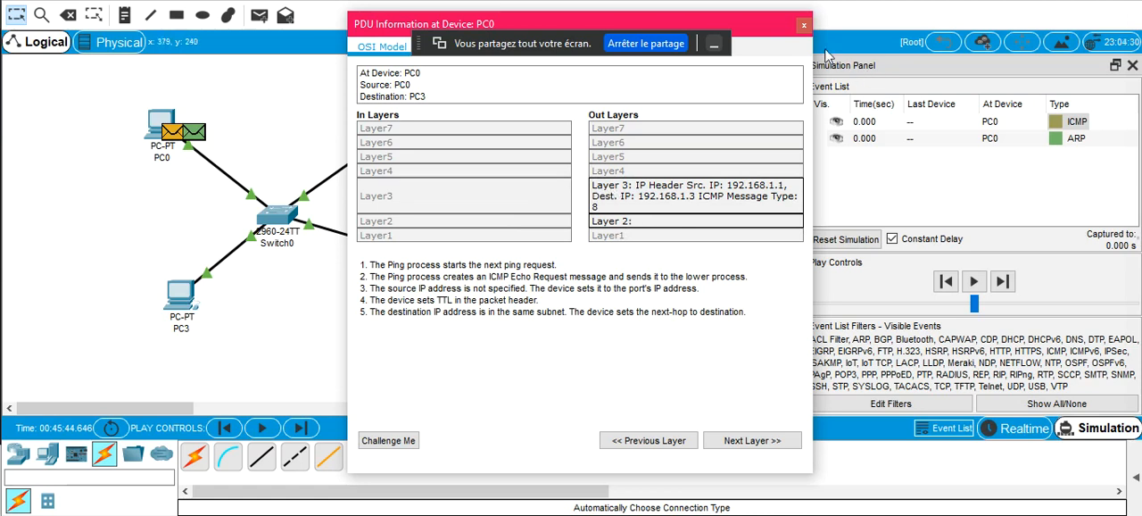
click(805, 31)
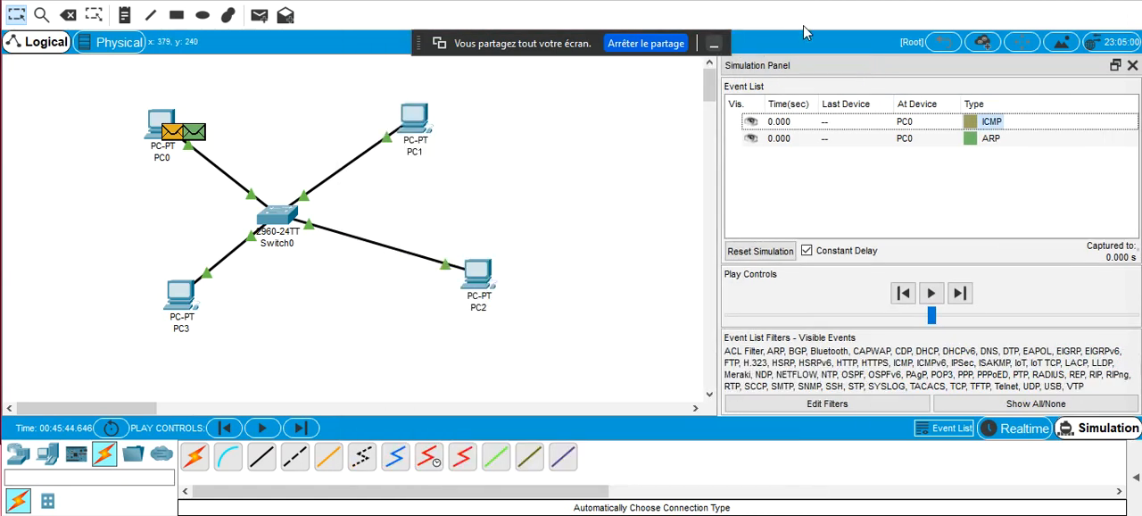
click(971, 140)
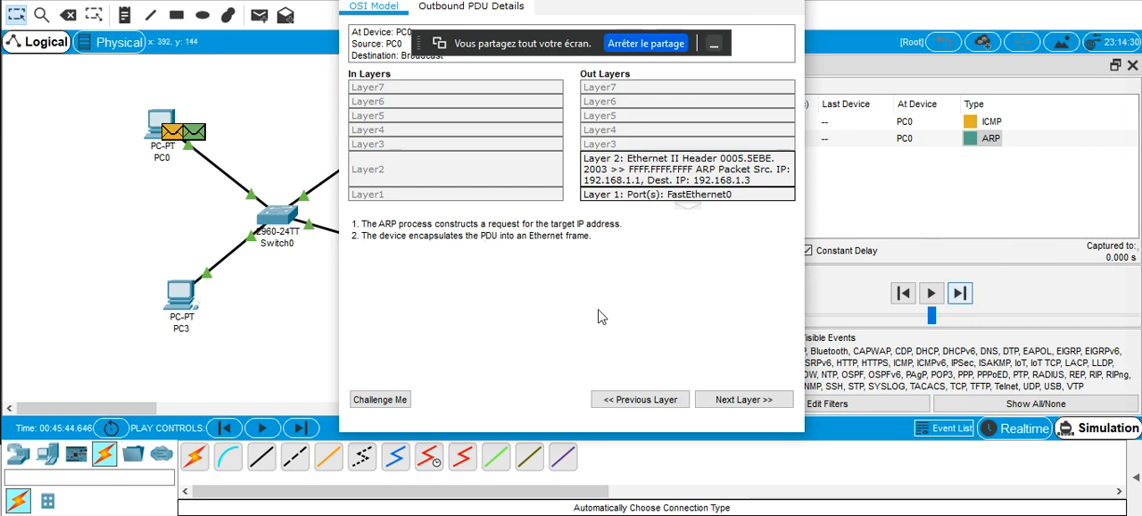
click(803, 3)
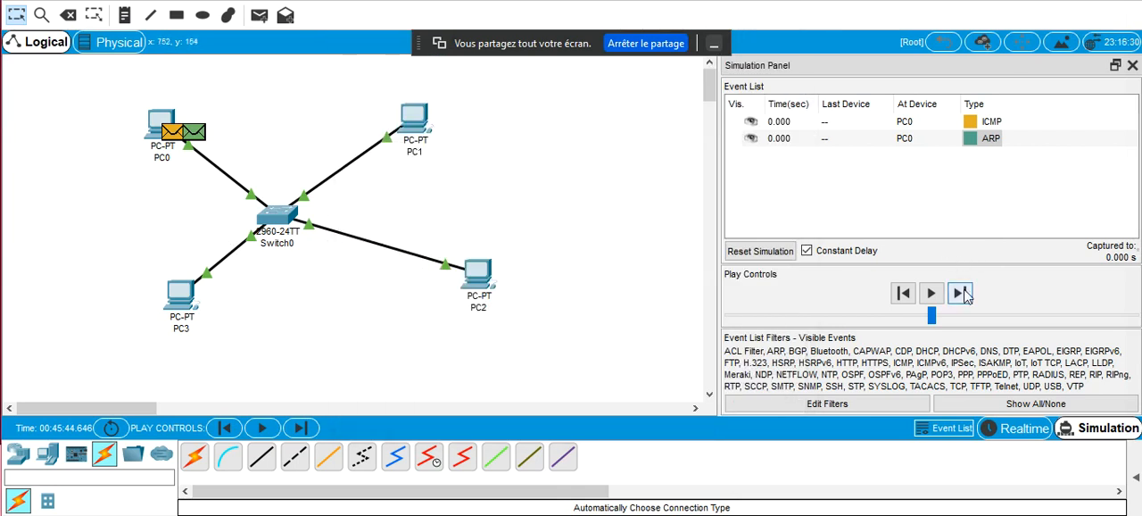
Advance the simulation event by event through the ARP exchange between PC0 and PC3 and until the ICMP packet reaches Switch0
click(962, 294)
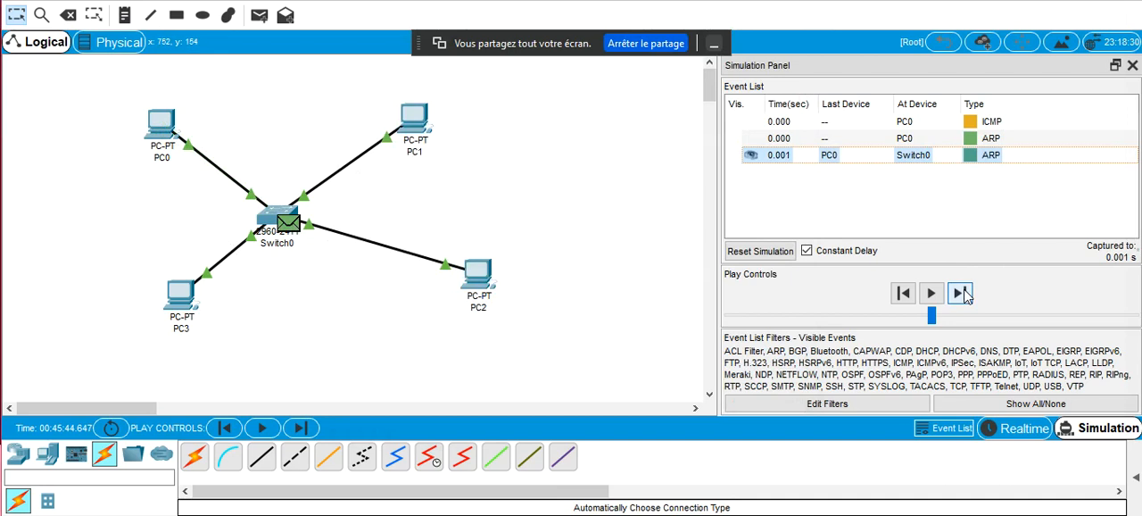
click(963, 294)
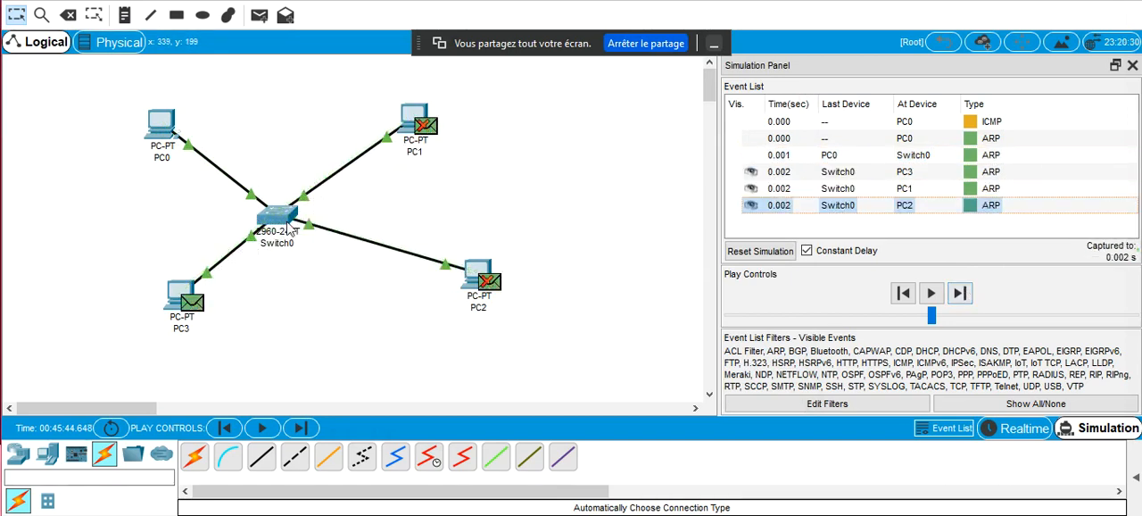
mouse_move(288, 230)
mouse_move(179, 302)
mouse_move(154, 136)
click(963, 301)
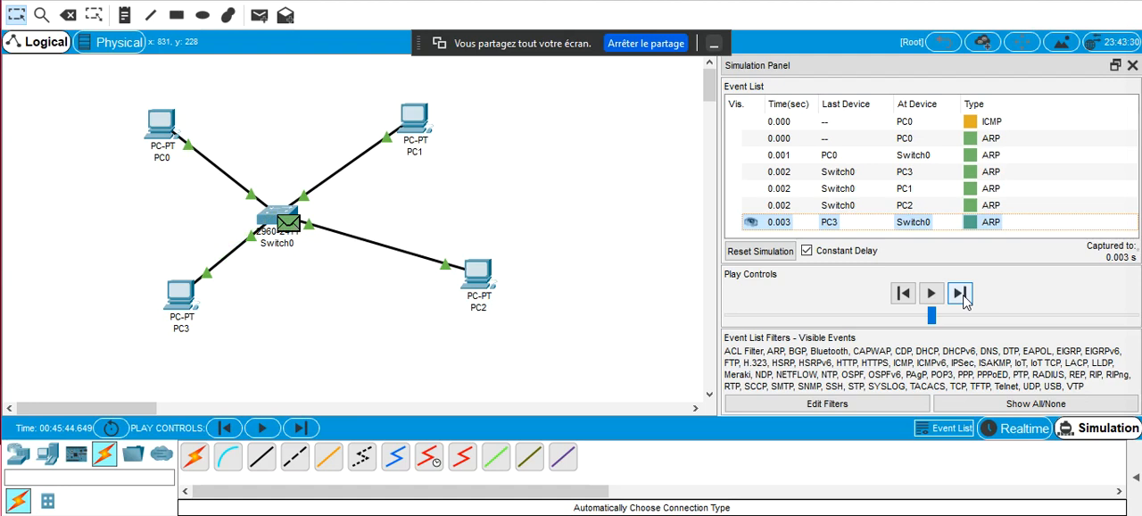
click(963, 302)
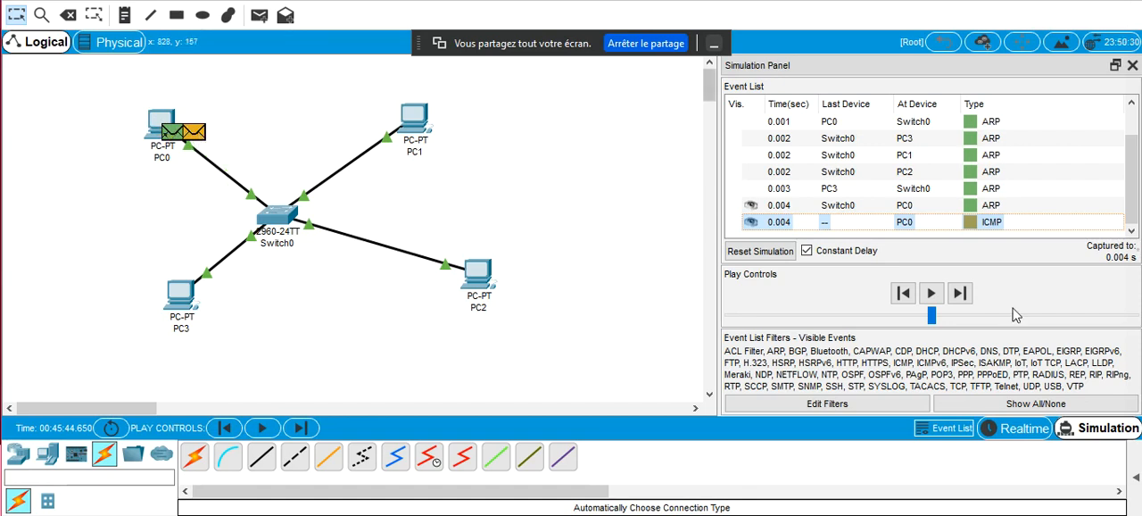
click(970, 296)
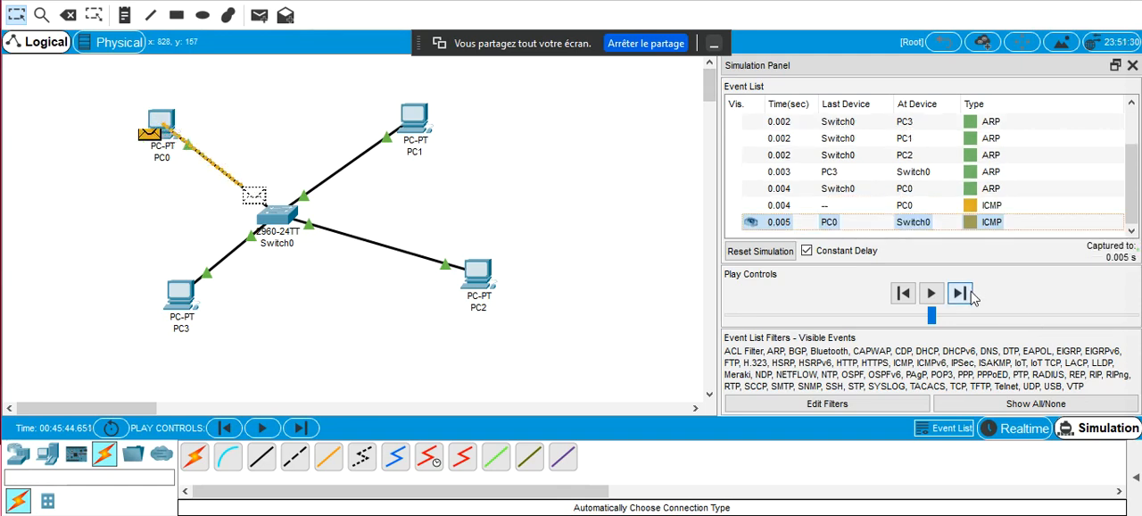
Examine the OSI layers and outbound PDU details of the ICMP packet that PC0 resends after the ARP reply
click(969, 206)
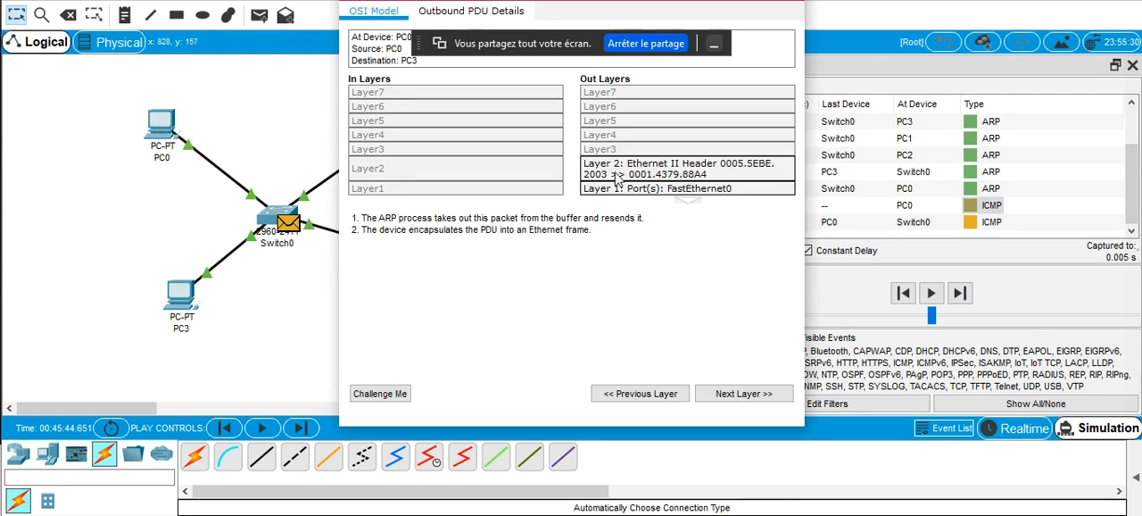
click(454, 14)
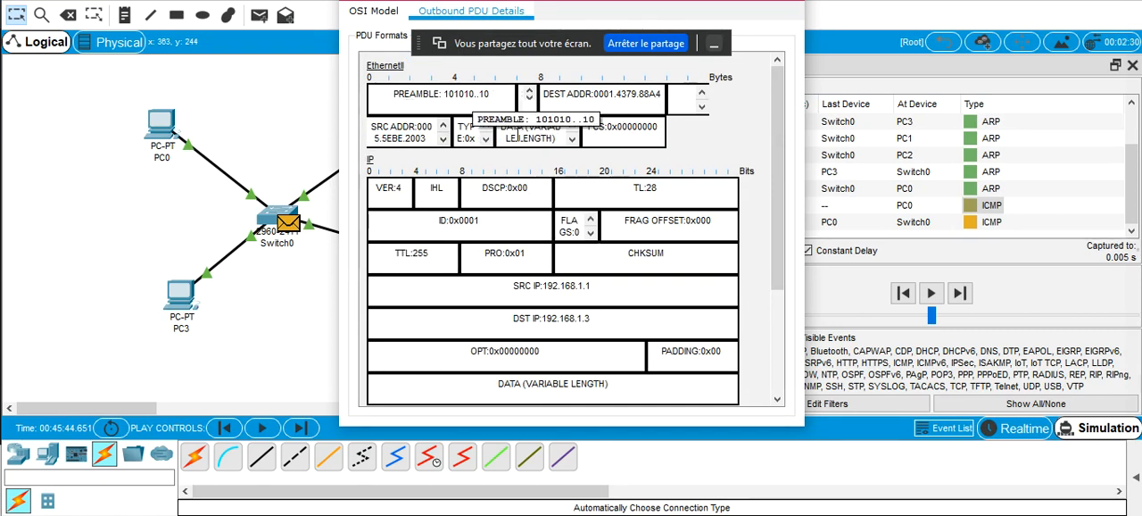
scroll(436, 189, down, 2)
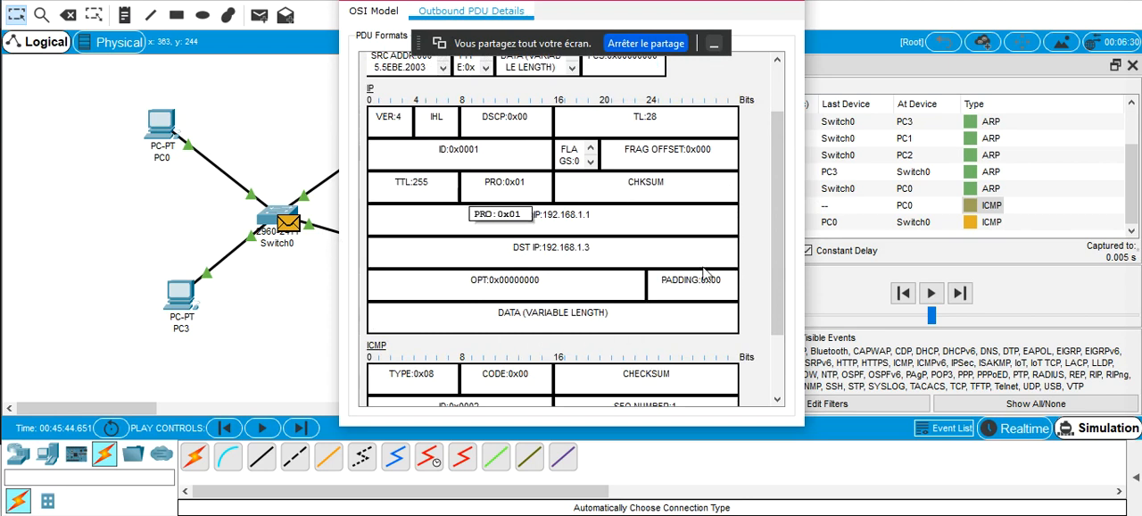
click(797, 3)
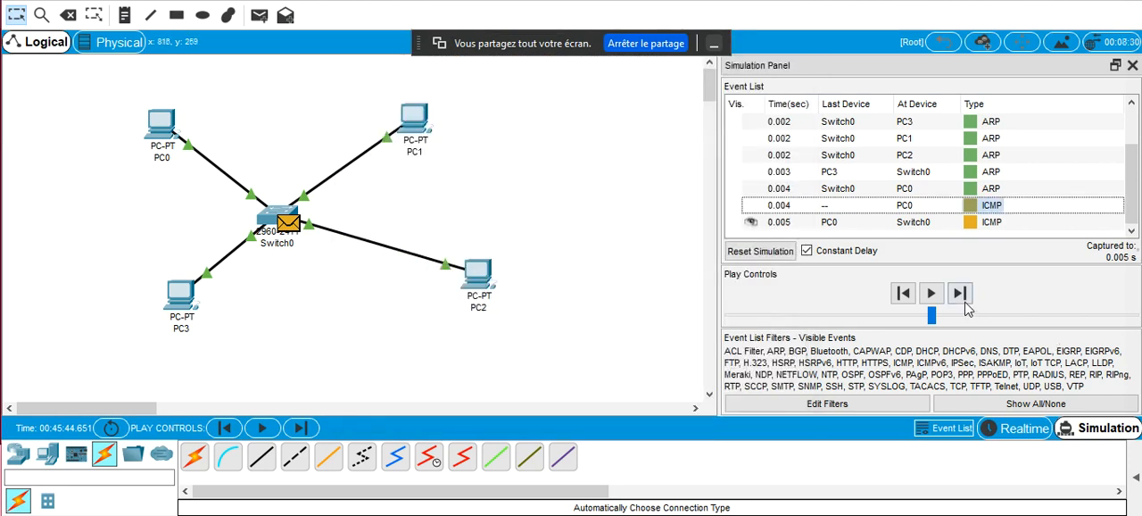
Advance the simulation until the ICMP packet reaches PC3 and its reply gets back to PC0
click(960, 294)
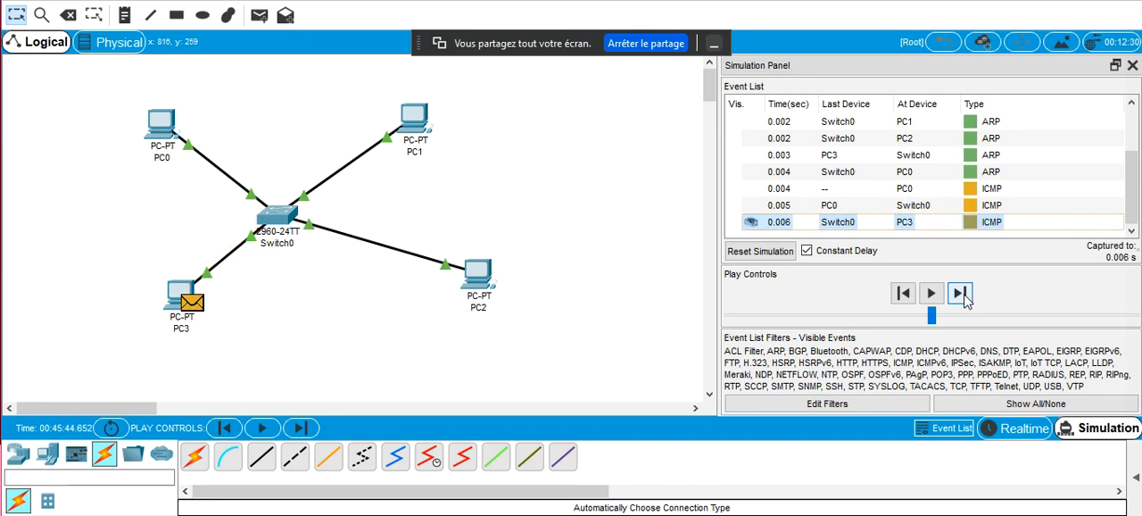
click(962, 294)
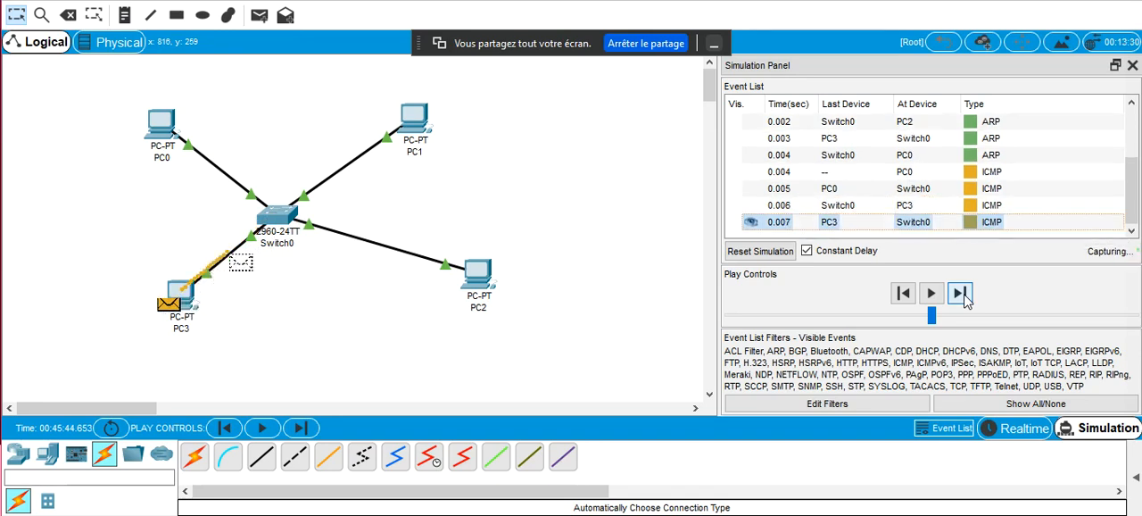
click(966, 300)
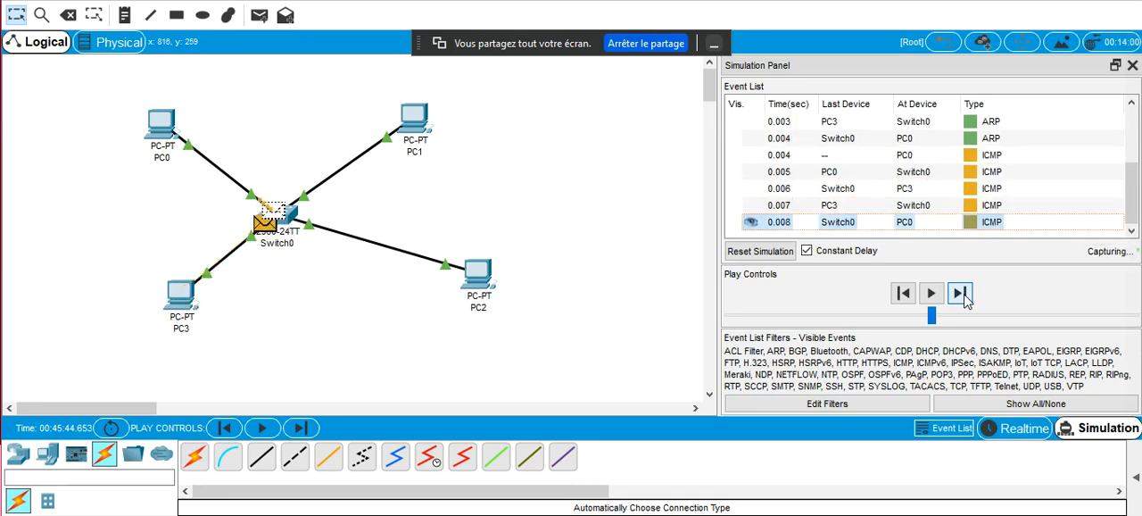
Show the PDU list, delete the current scenario and add a new simple PDU from PC0 to PC3
click(1138, 477)
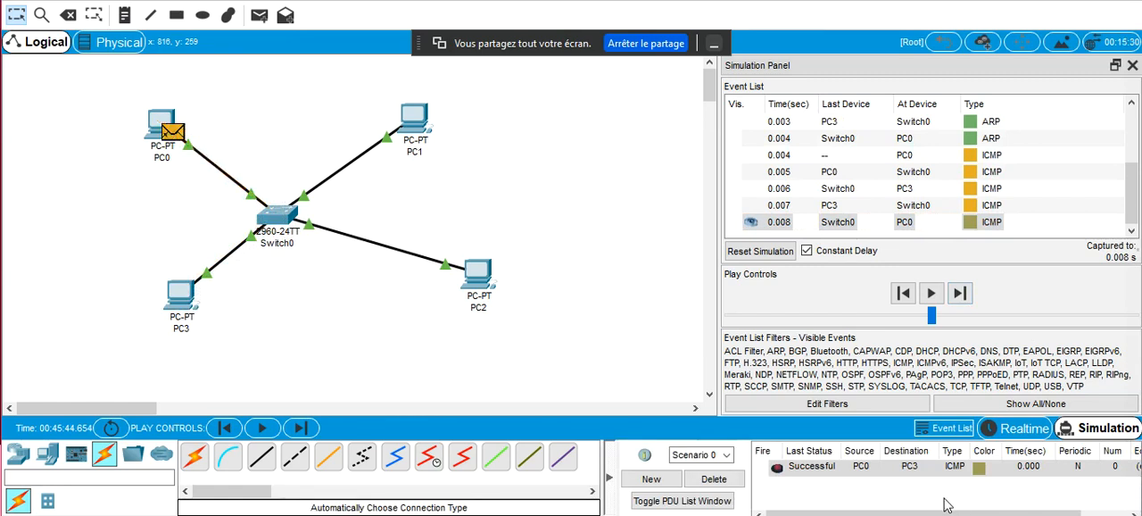
click(716, 481)
click(260, 15)
click(162, 123)
click(189, 296)
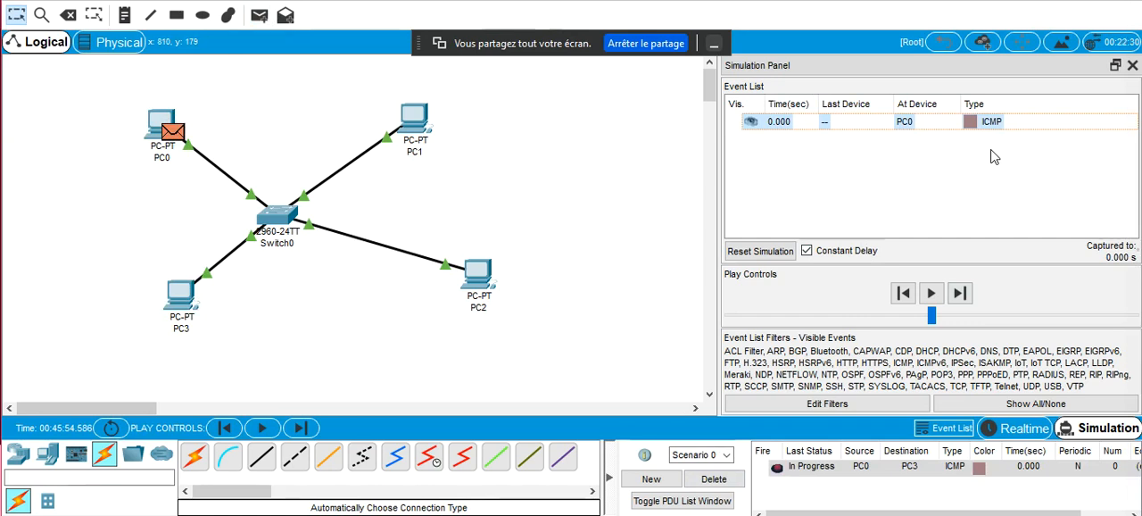
Capture the second ICMP exchange event by event, from PC0 to PC3 and back
click(959, 295)
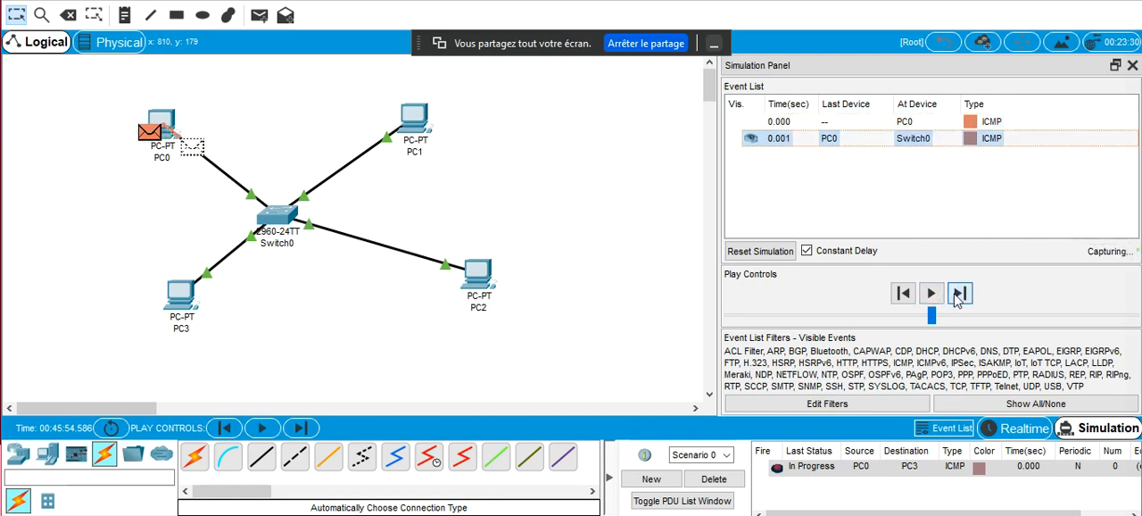
click(958, 296)
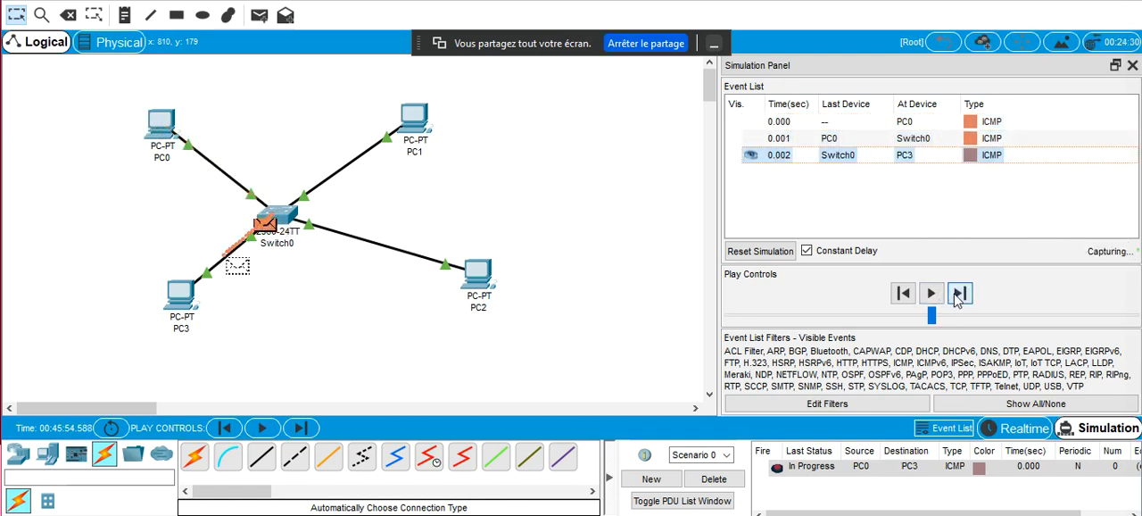
click(958, 295)
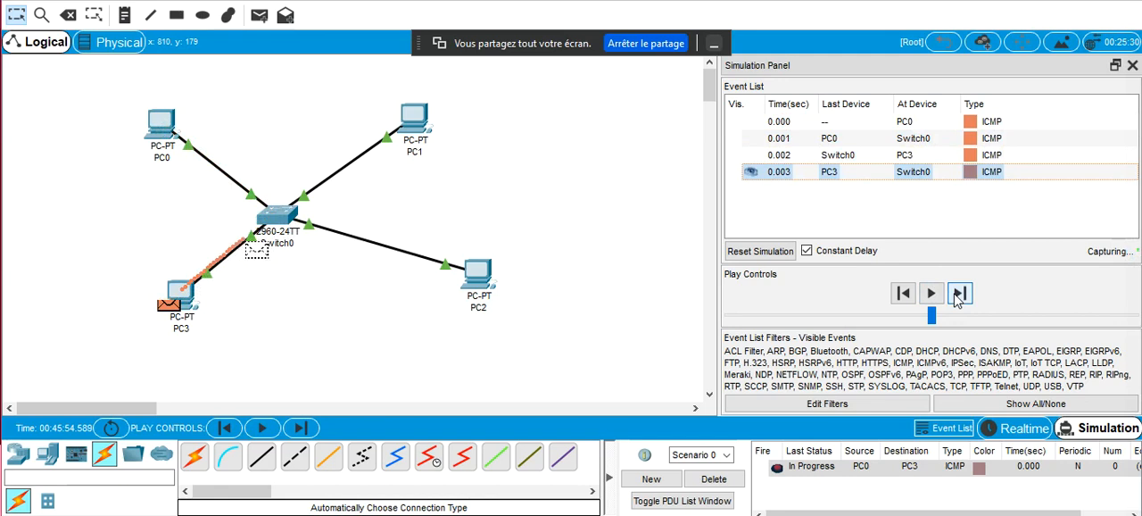
click(959, 296)
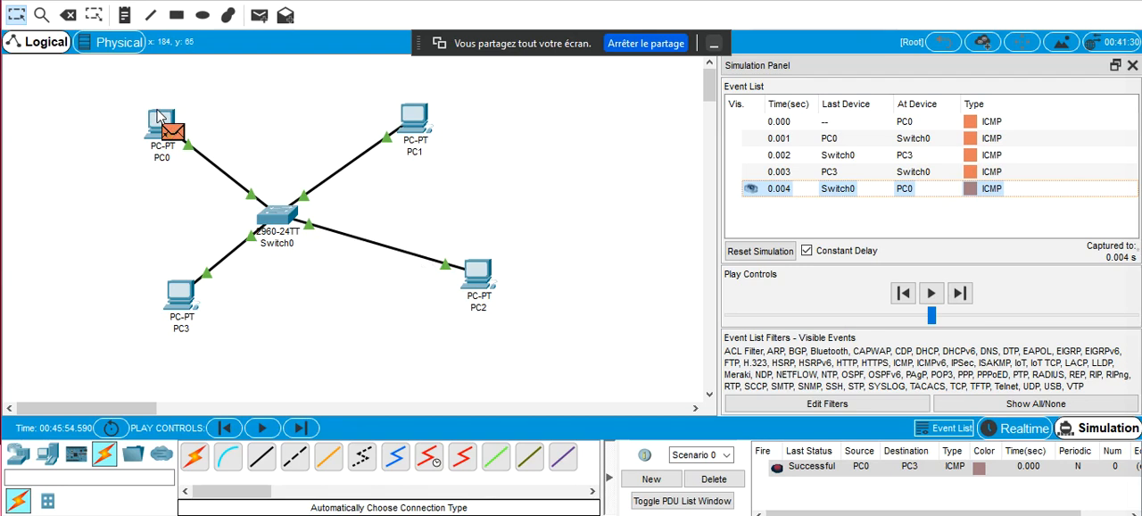
Inspect the ARP table of PC0
mouse_move(159, 115)
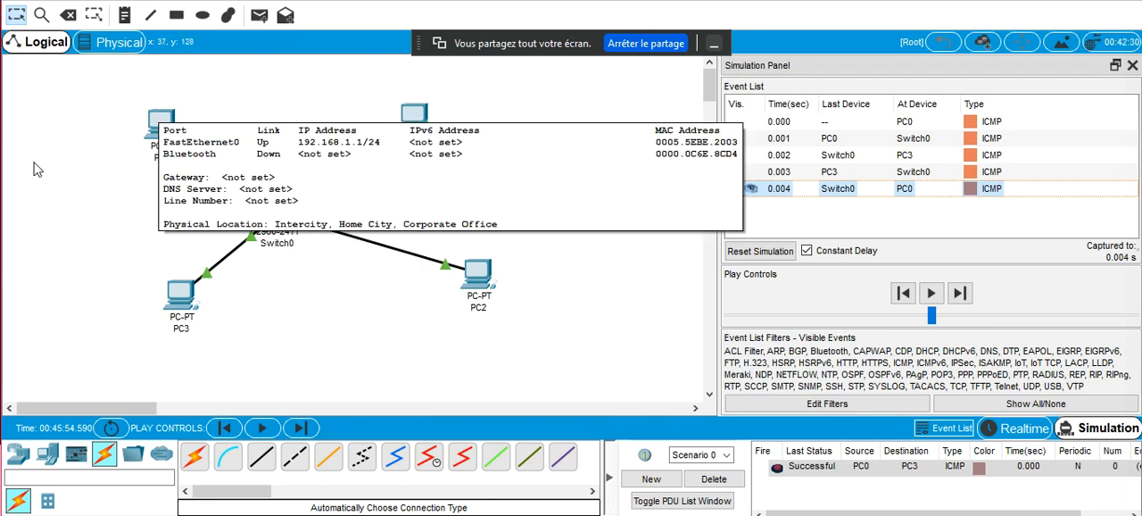
click(42, 18)
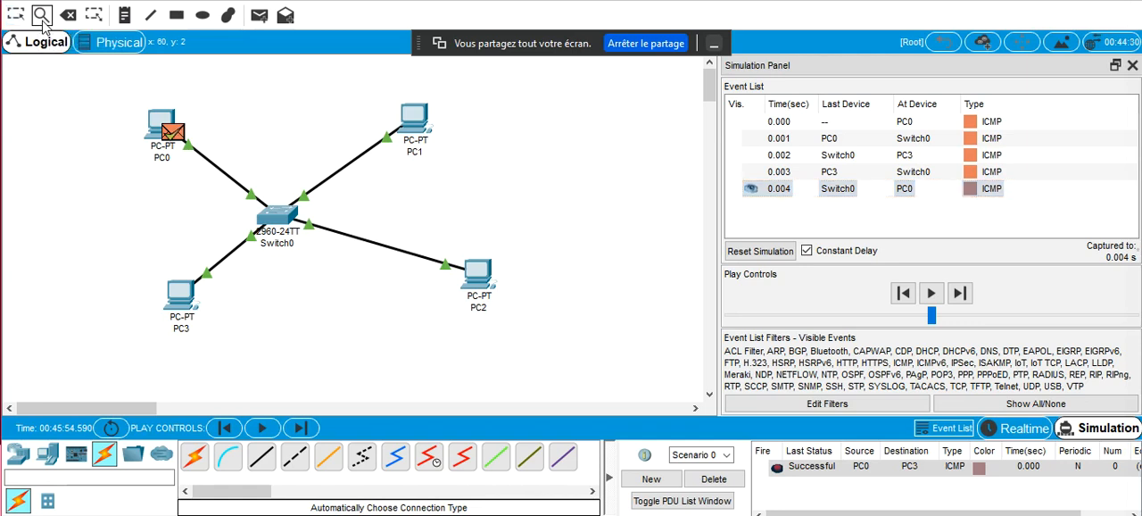
click(158, 119)
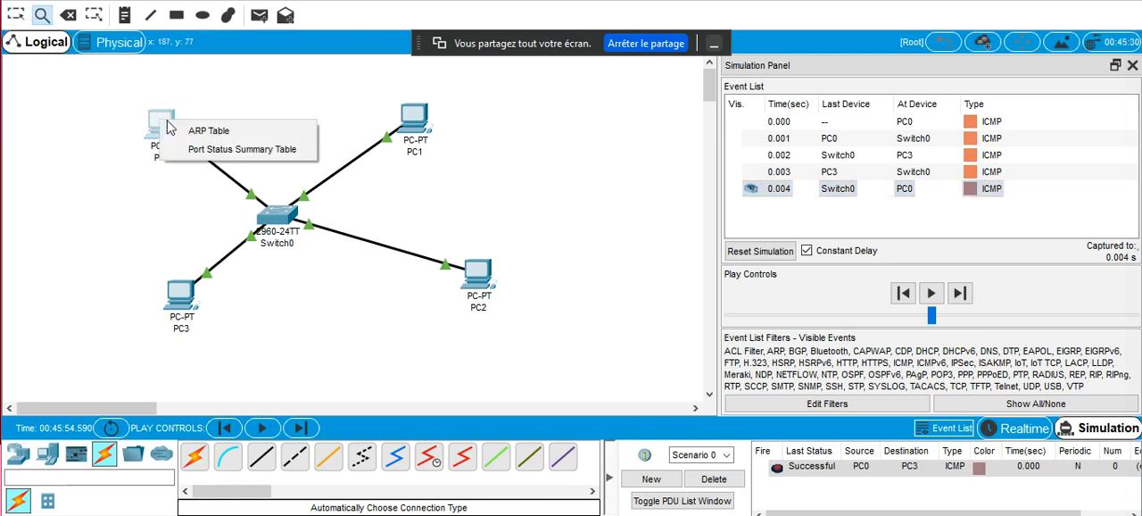
click(199, 134)
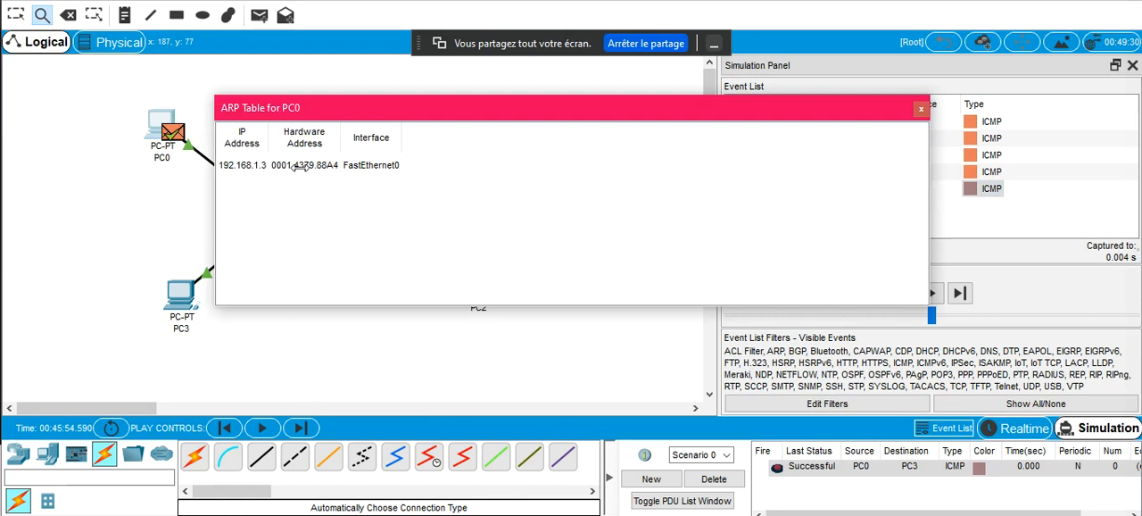
Close PC0's ARP table window and list its ARP cache with arp -a in PC0's Command Prompt
click(921, 109)
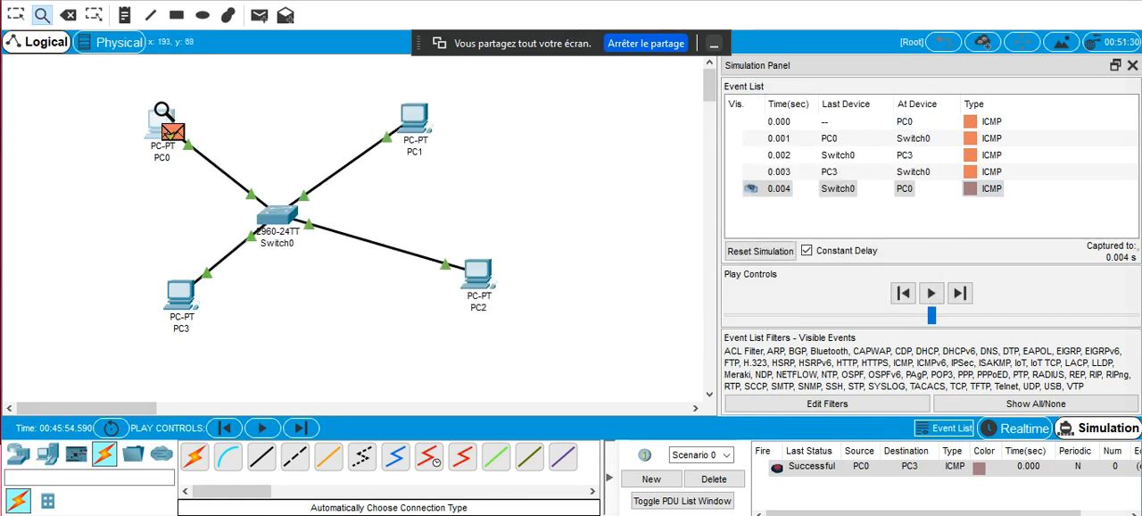
key(Escape)
mouse_move(157, 120)
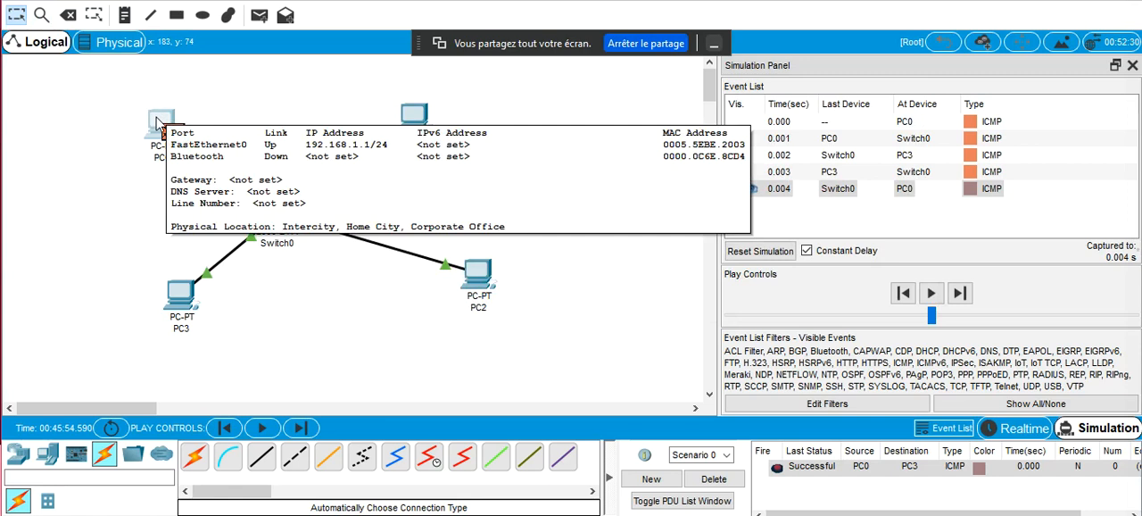
click(157, 121)
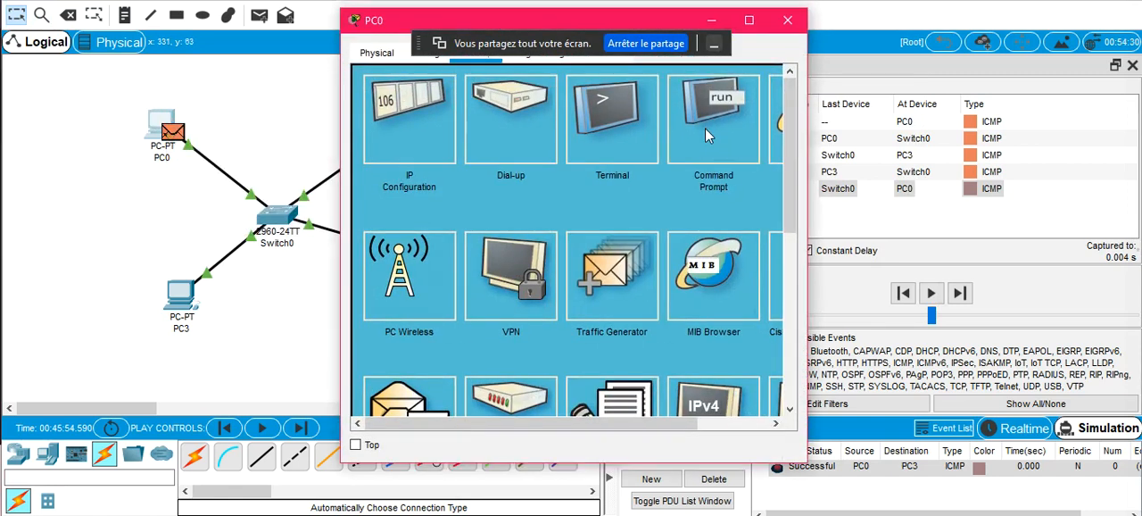
click(705, 127)
text(arp -a)
key(Return)
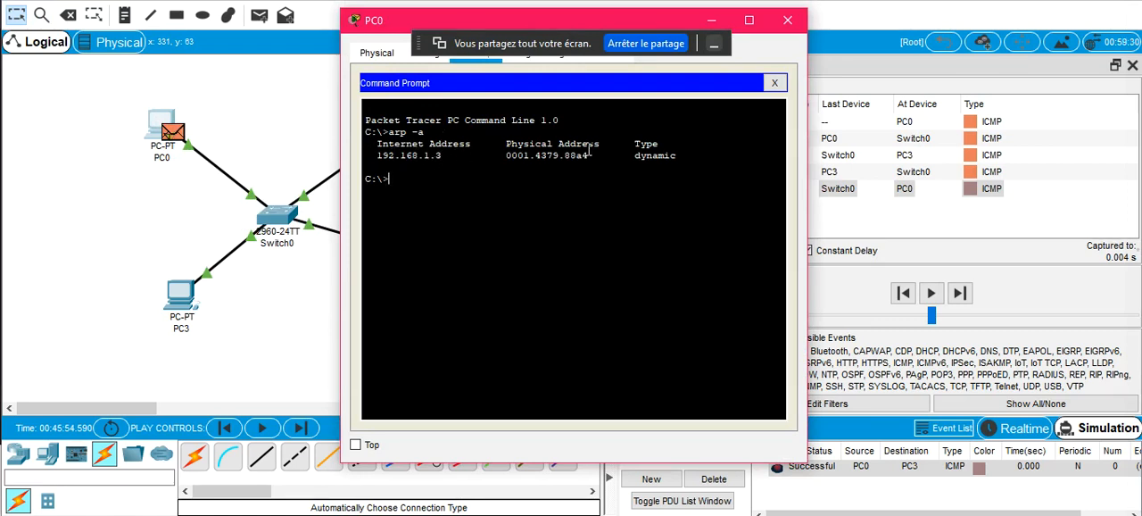
click(789, 22)
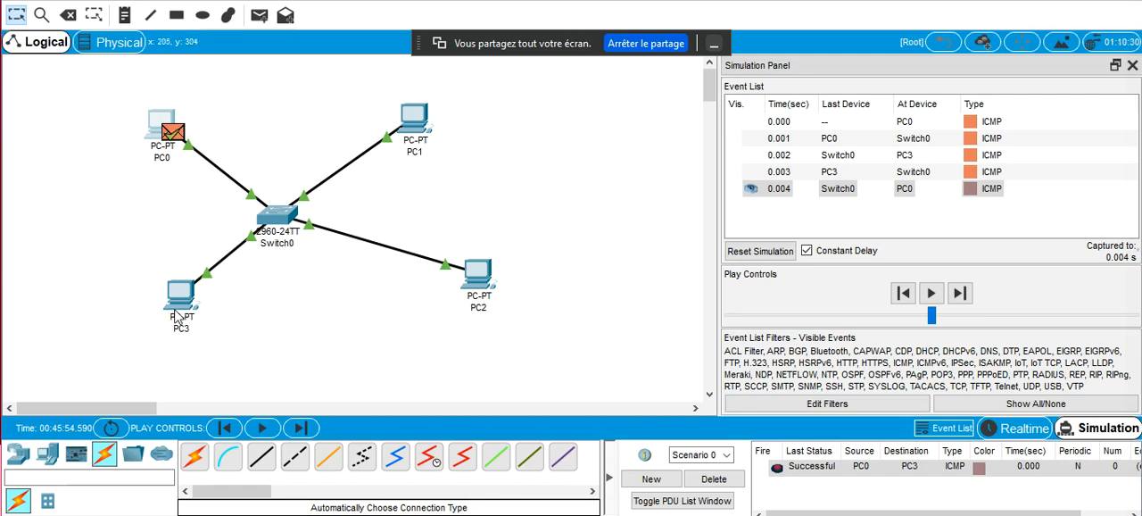
Delete the current scenario and add a new simple PDU from PC0 to PC2
mouse_move(176, 315)
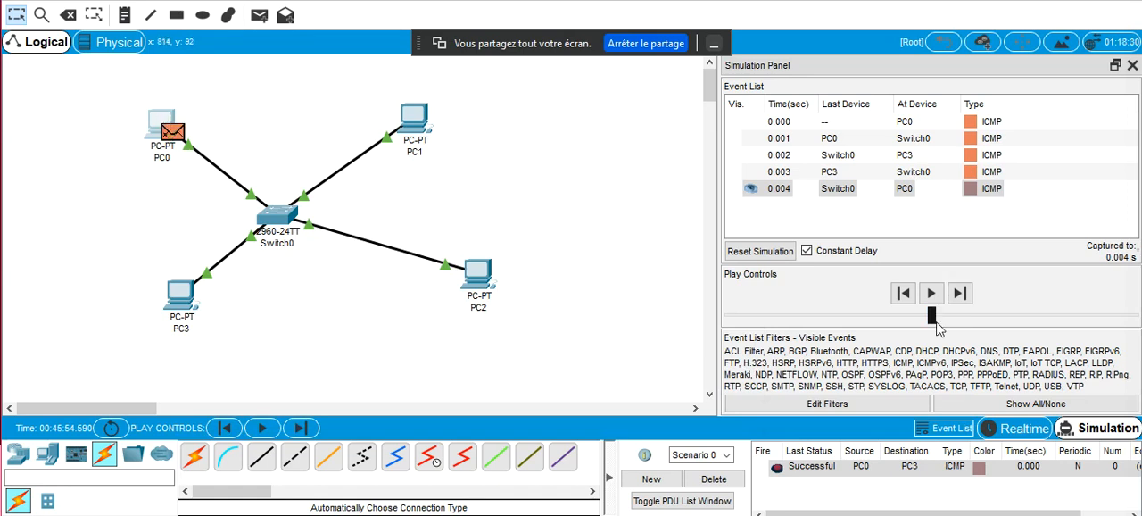
click(714, 479)
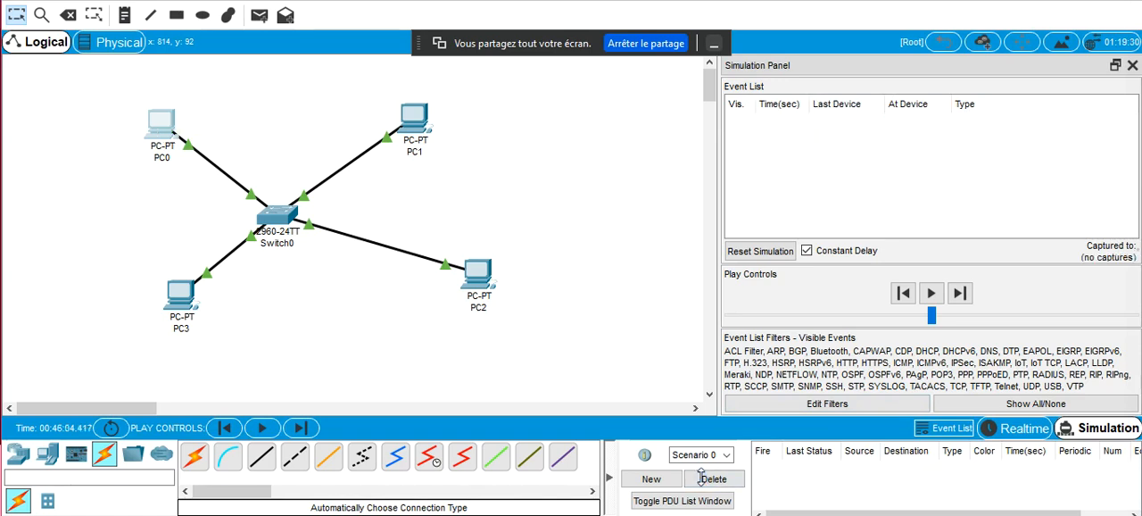
click(259, 15)
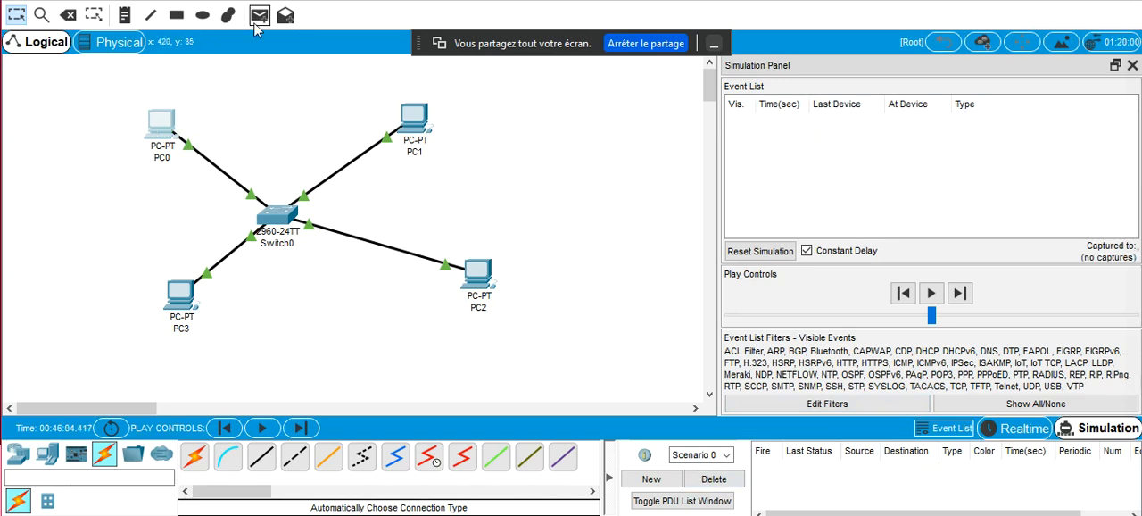
click(161, 129)
click(466, 268)
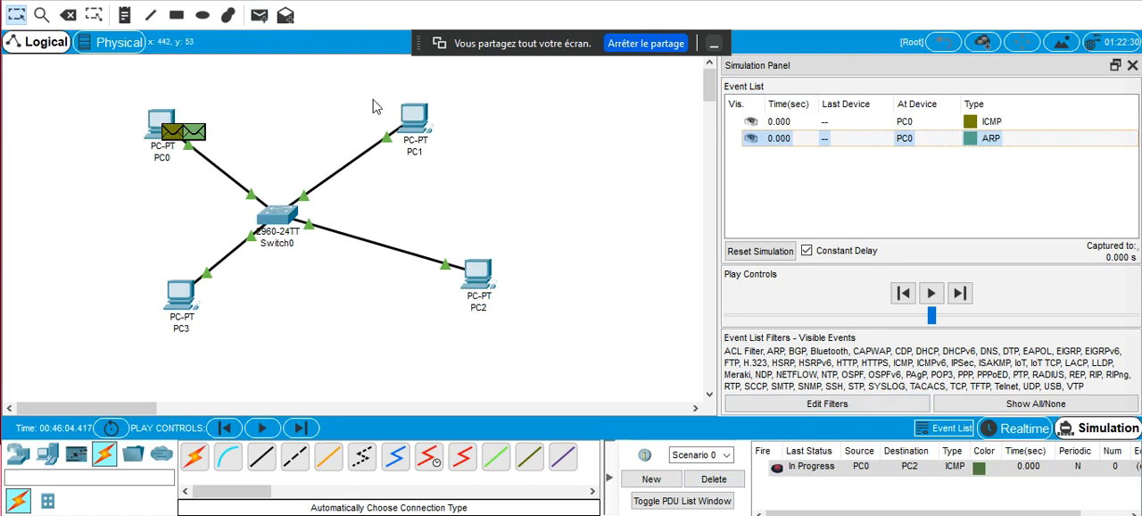
Capture the PC0 to PC2 exchange event by event, from the ARP broadcast until the ICMP reply reaches PC0
click(959, 294)
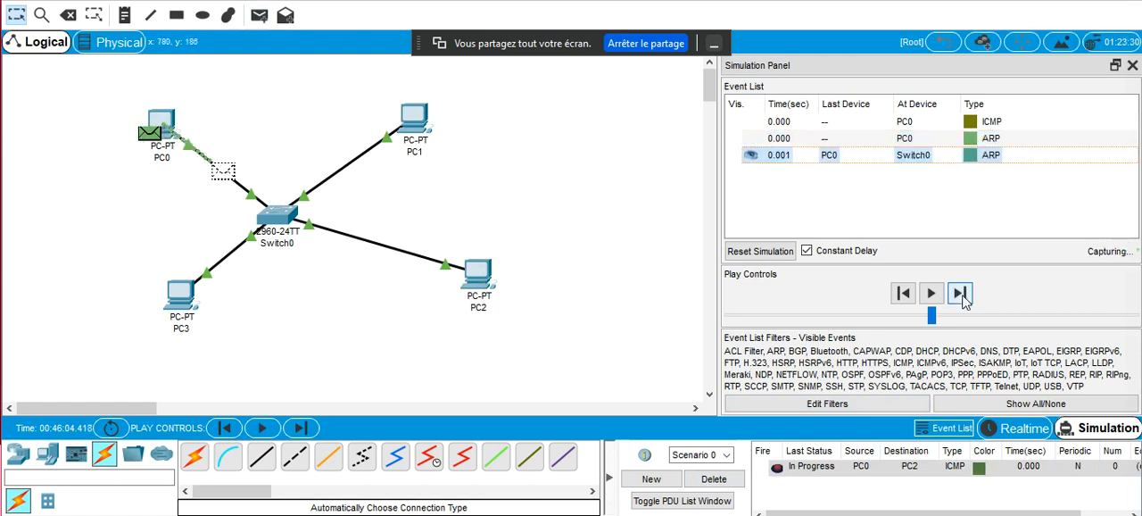
click(961, 297)
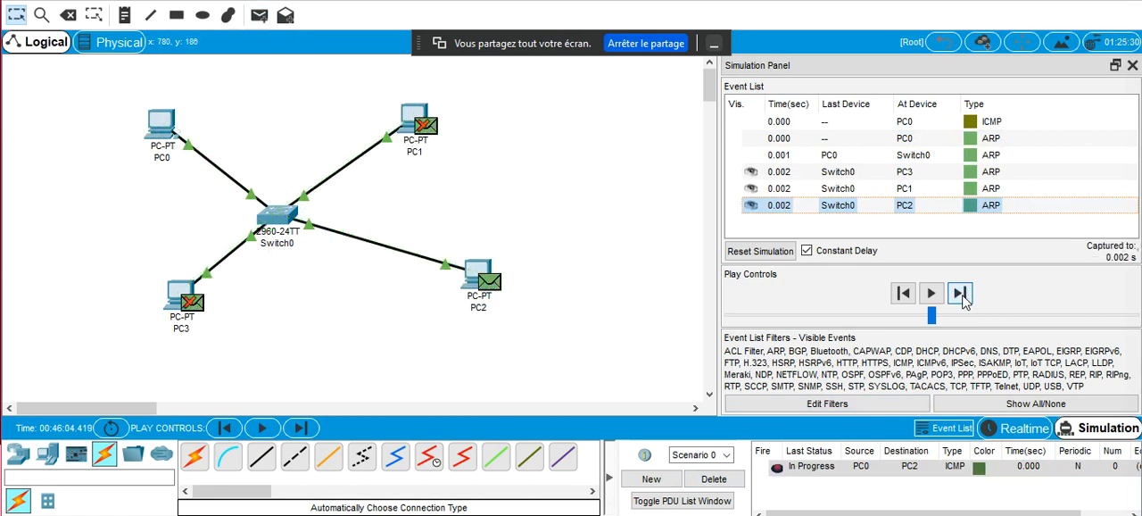
click(963, 297)
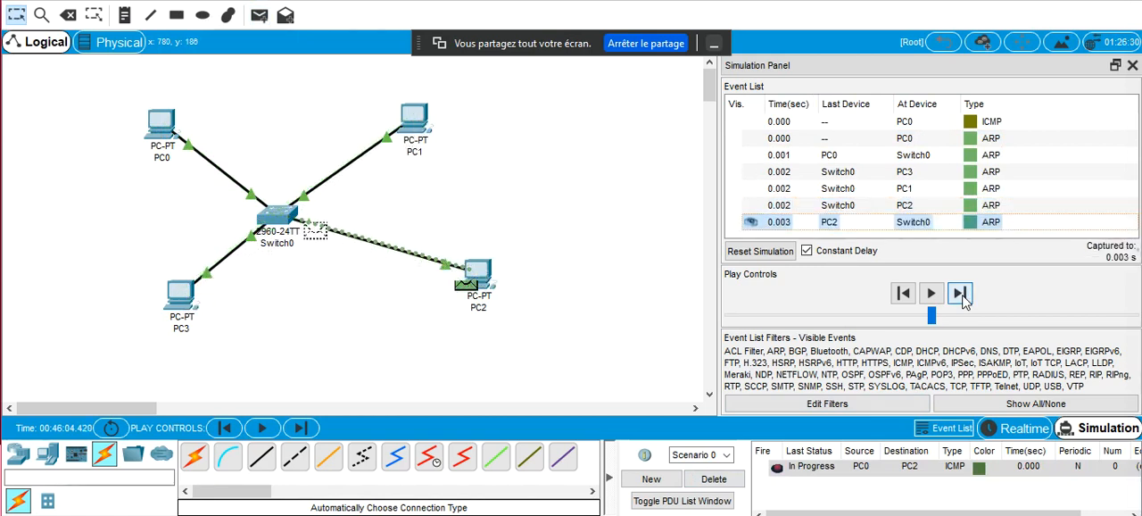
click(962, 297)
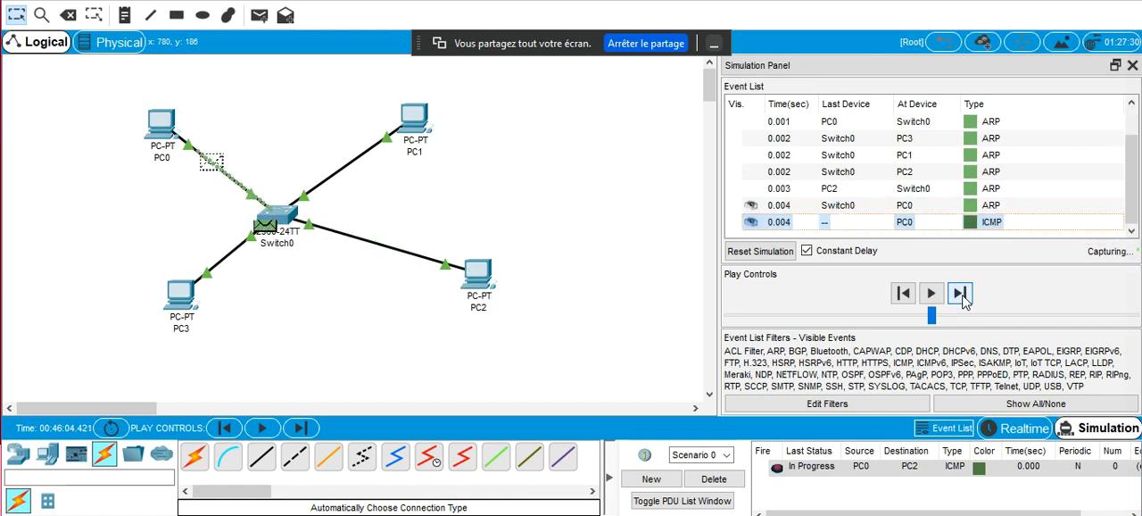
click(962, 298)
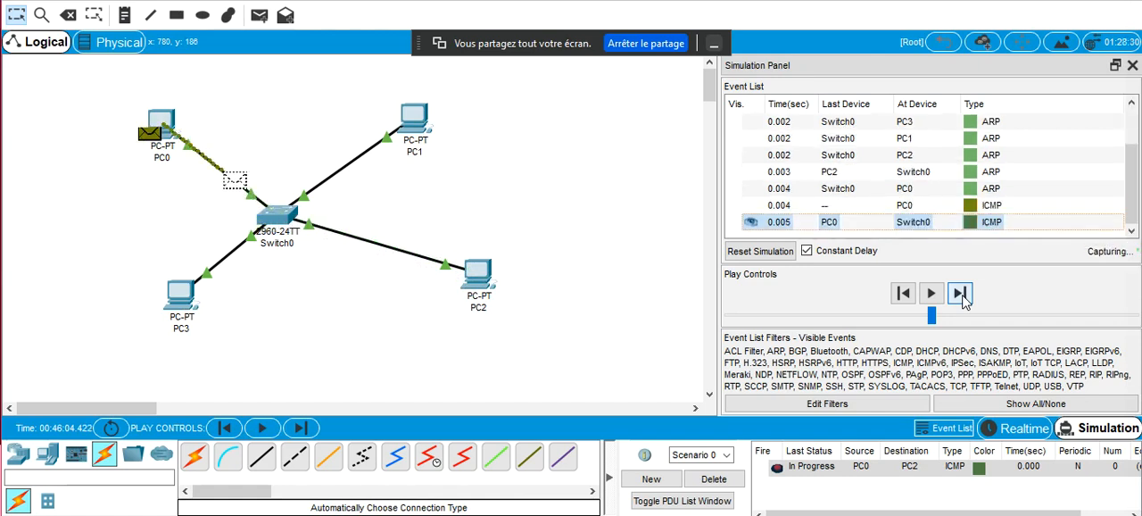
click(962, 297)
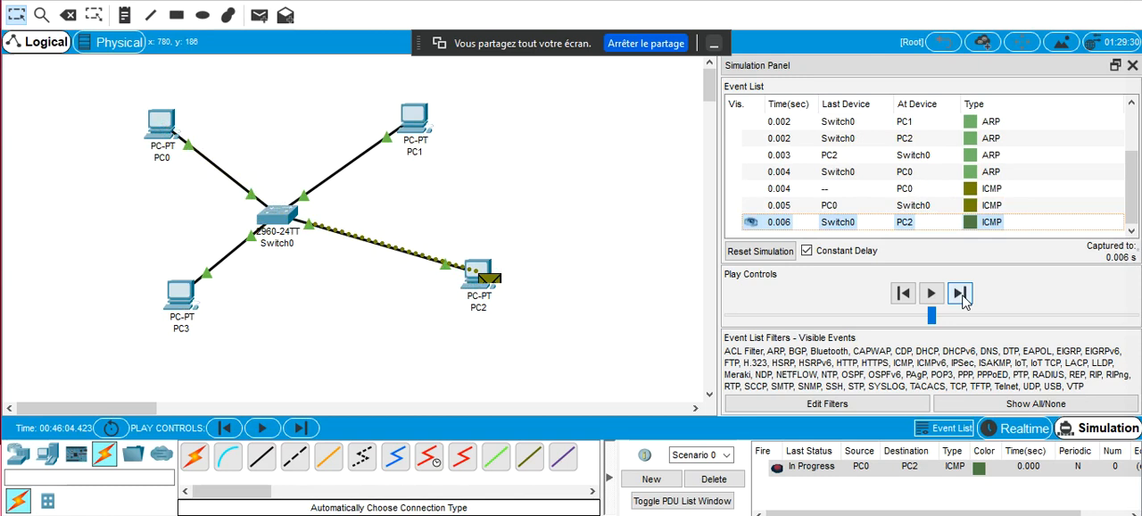
click(963, 297)
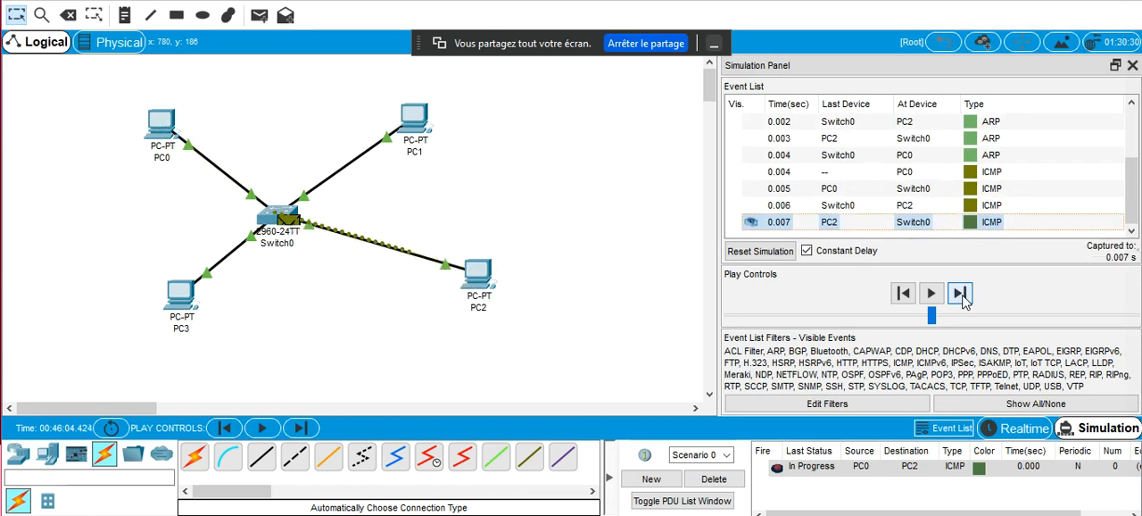
click(962, 297)
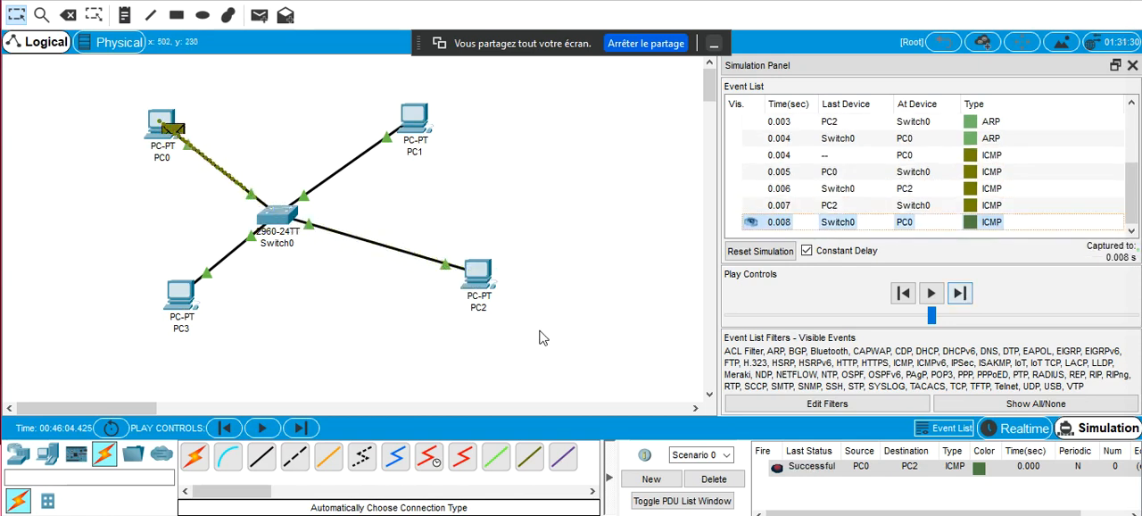
Run arp -a again in PC0's Command Prompt to check its ARP cache after the exchange with PC2
click(163, 127)
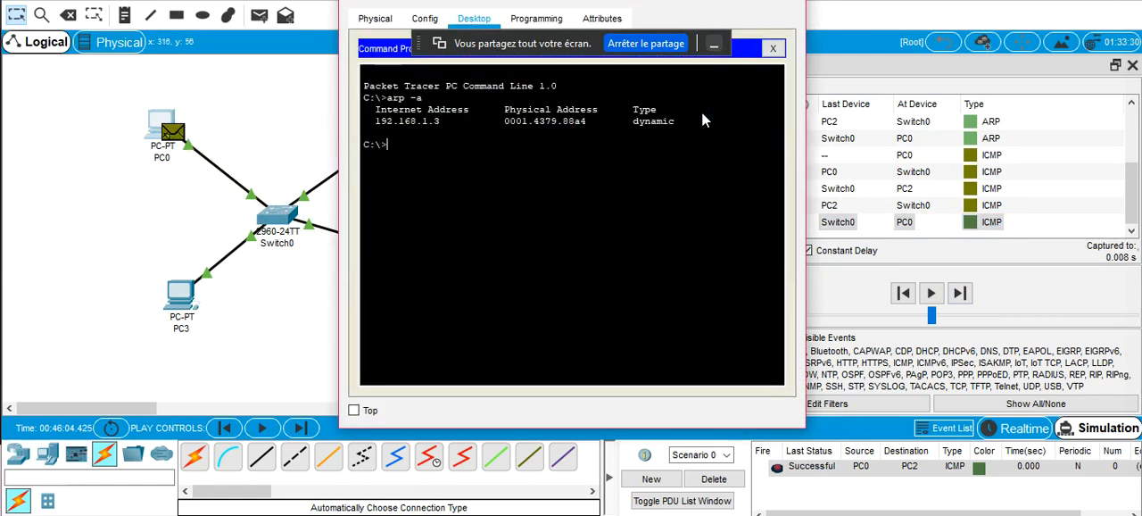
key(Up)
key(Return)
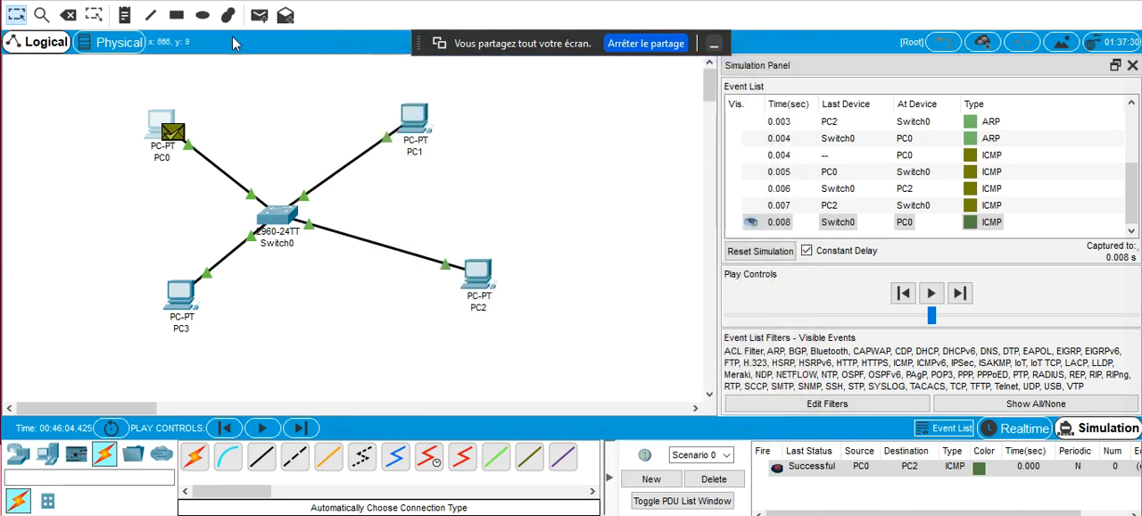
click(259, 15)
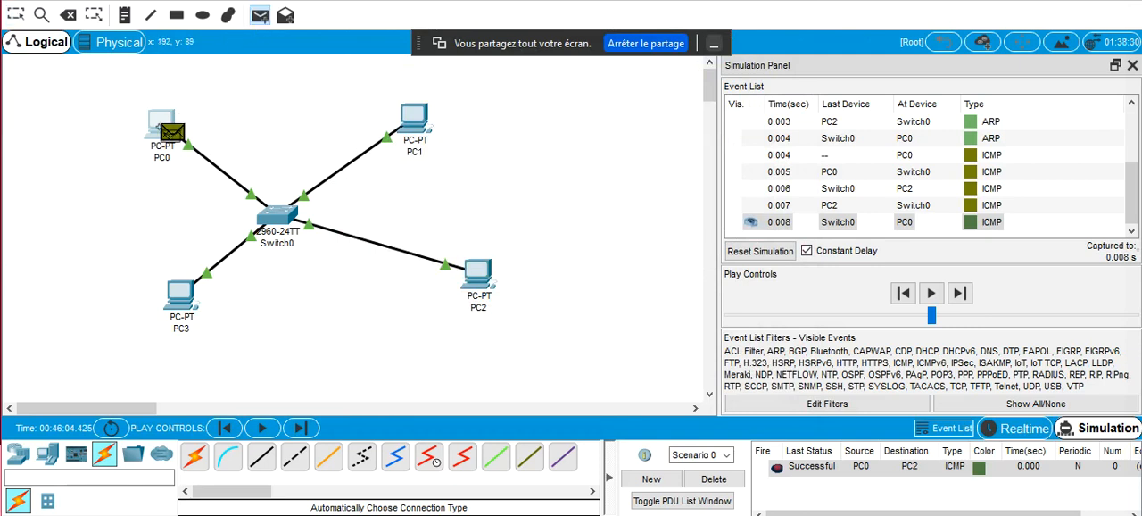
click(412, 116)
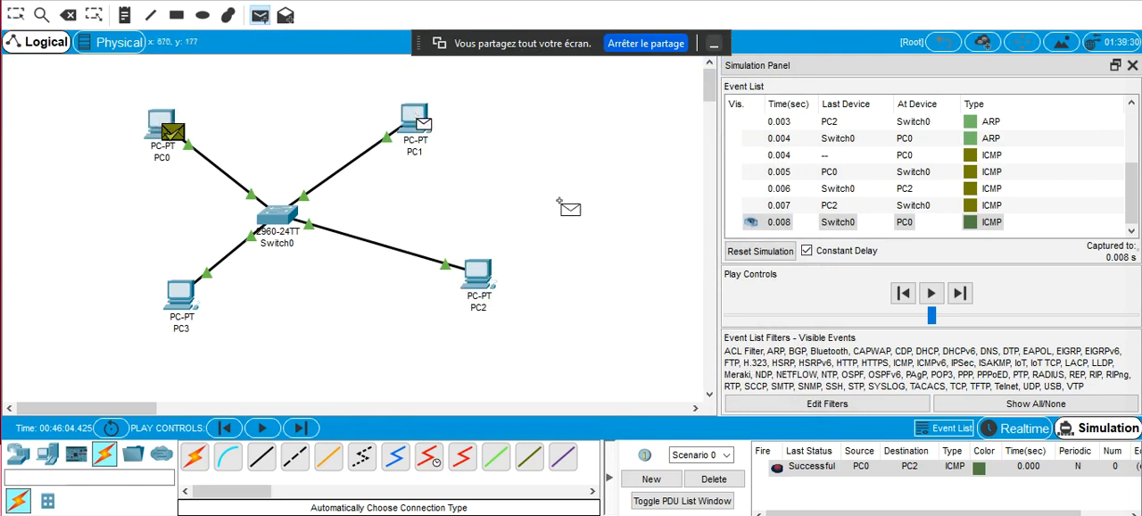
key(Escape)
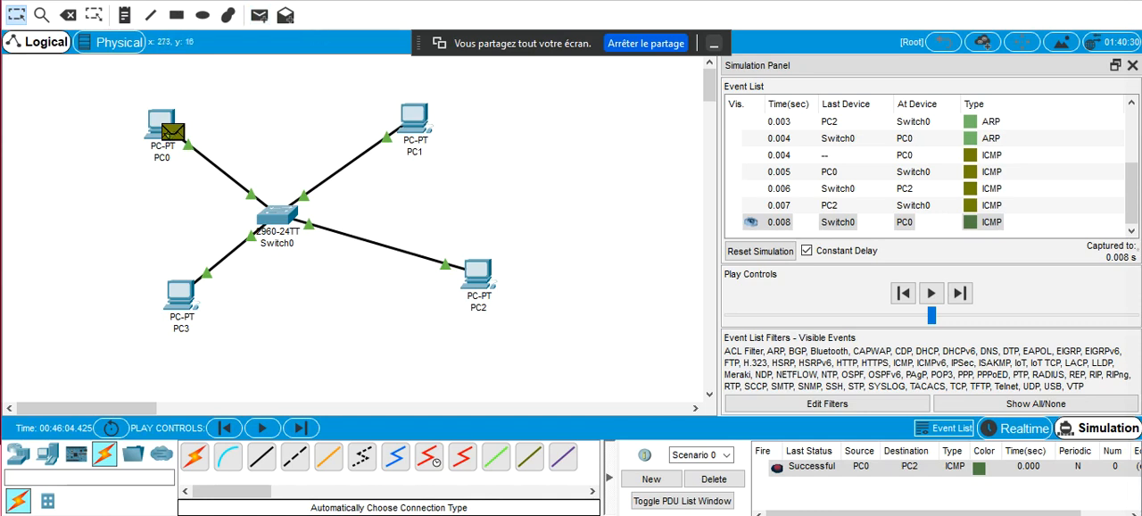
Add a simple PDU from PC0 to PC1 and capture its ARP and ICMP events until the reply reaches PC0
click(259, 15)
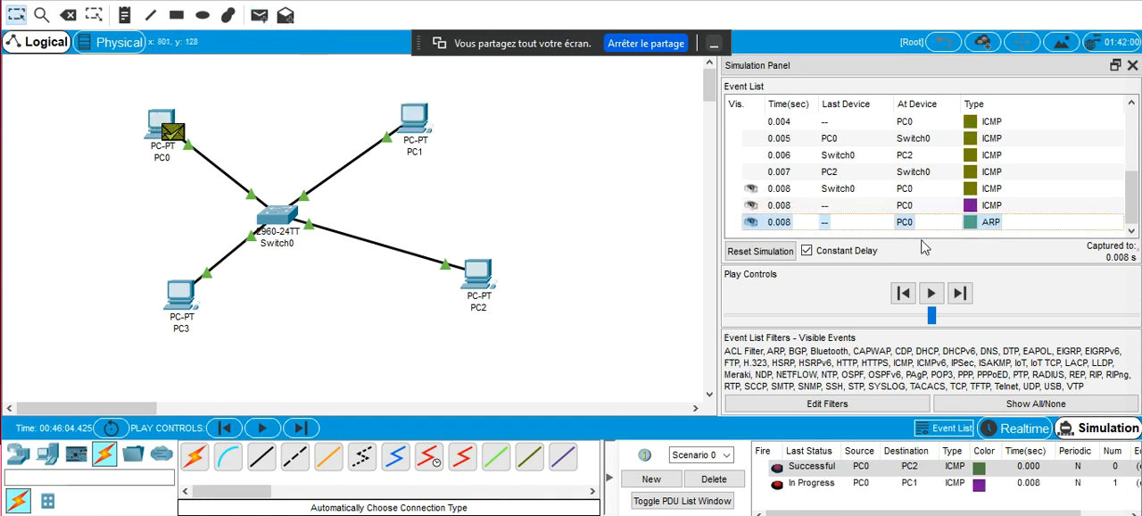
click(959, 294)
click(960, 294)
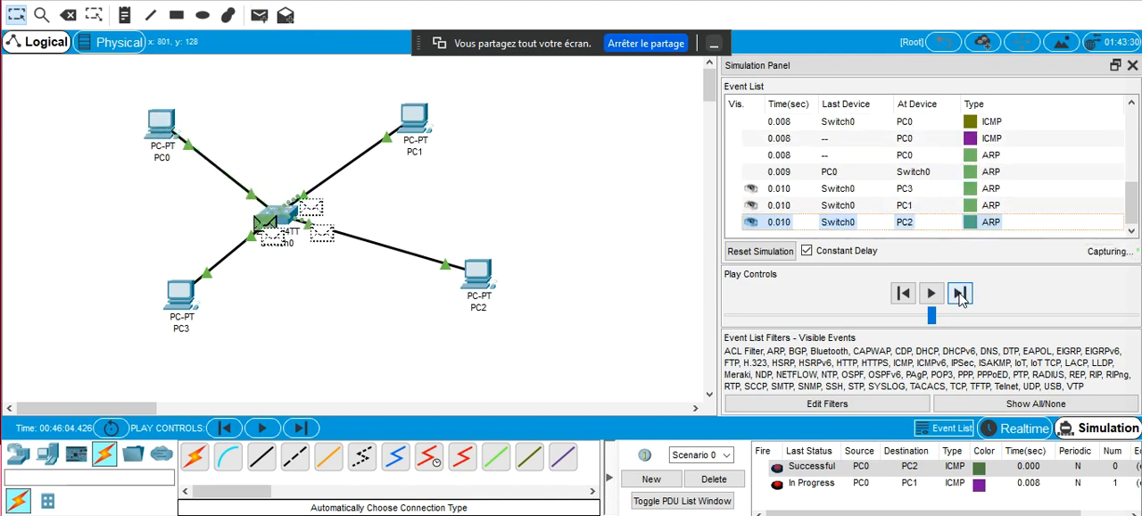
click(960, 293)
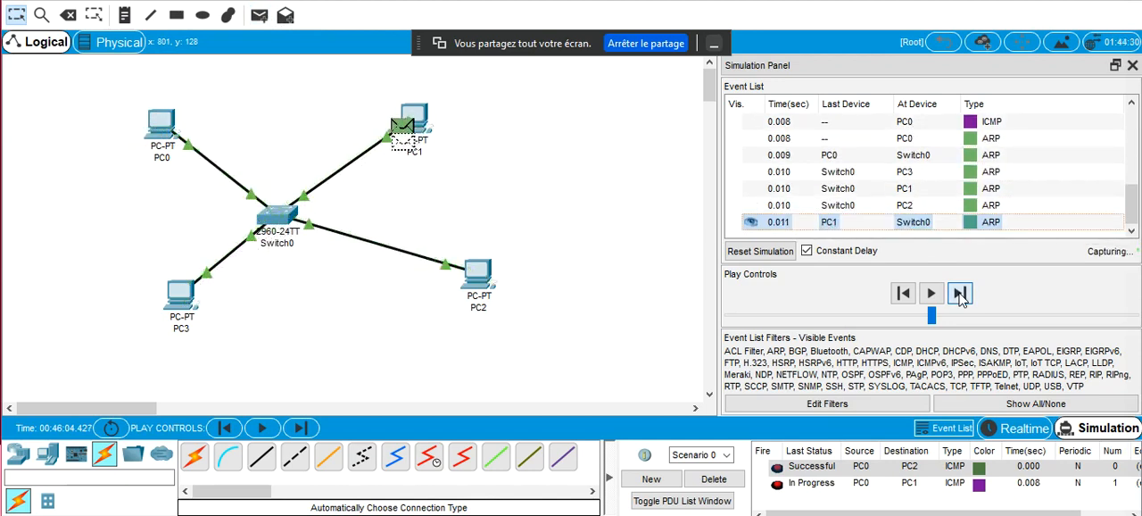
click(959, 293)
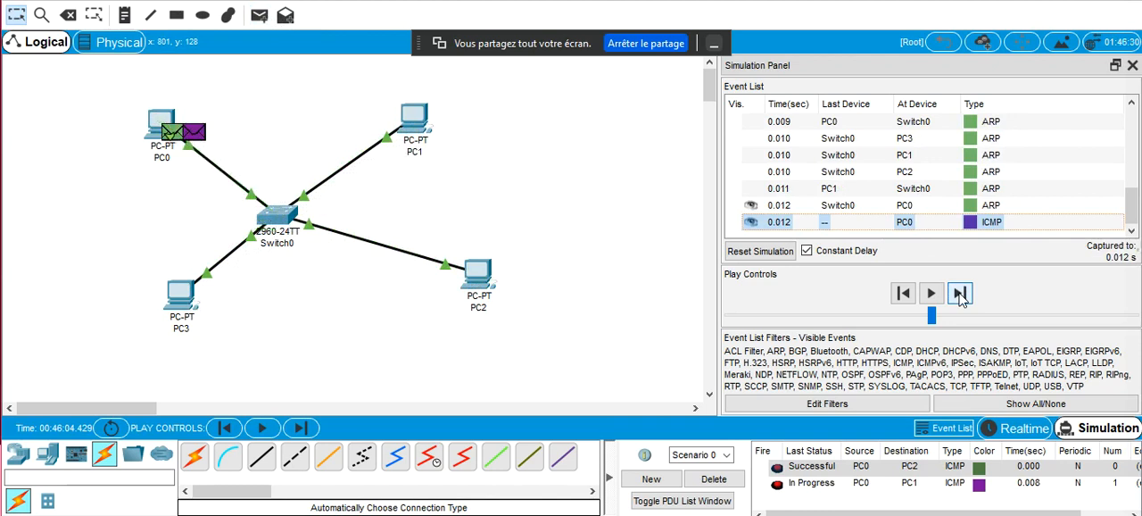
click(961, 296)
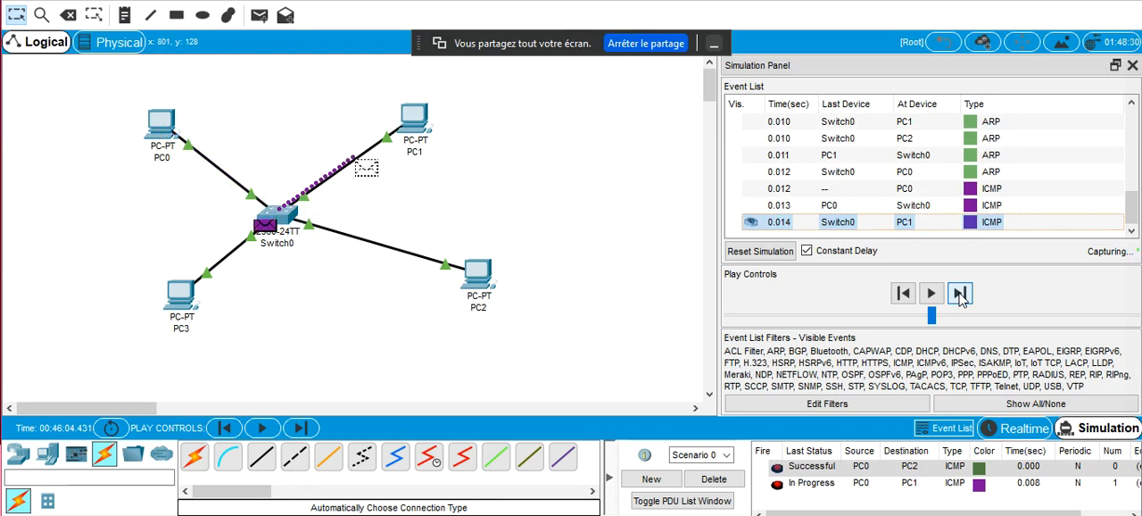
click(960, 295)
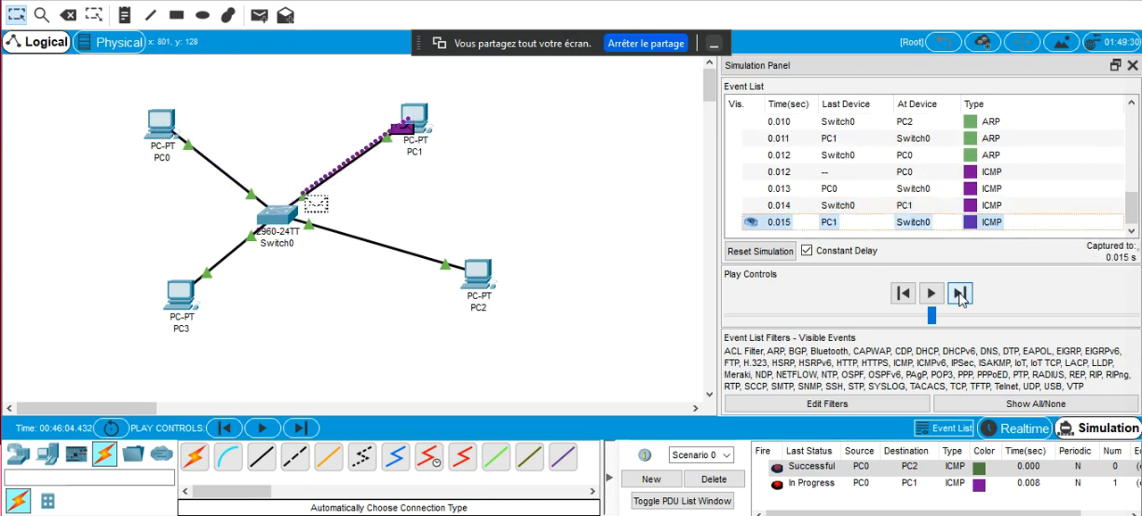
click(960, 295)
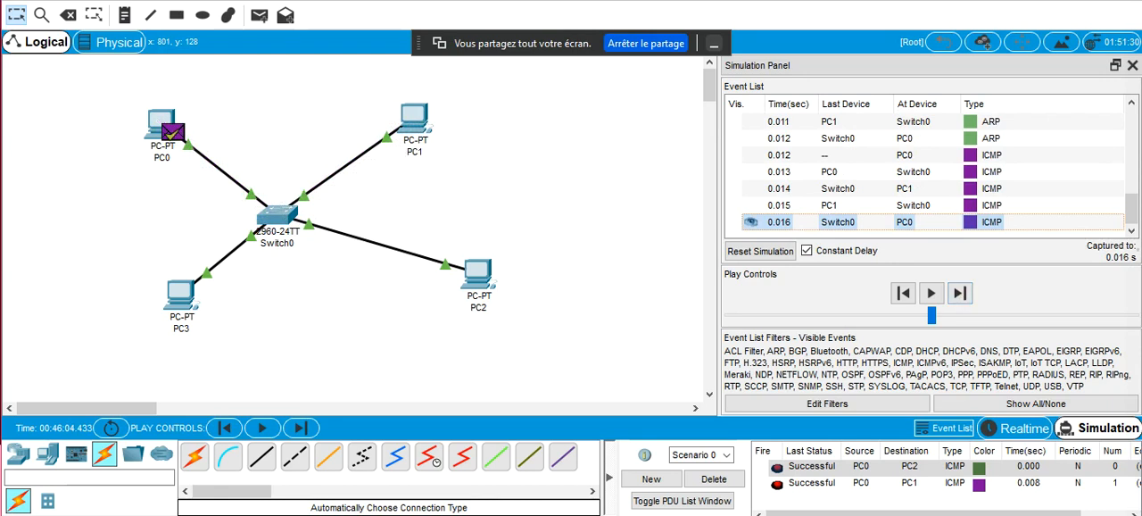
Run arp -a in PC0's Command Prompt to check its ARP cache after the exchange with PC1, and close the PC0 window
click(156, 123)
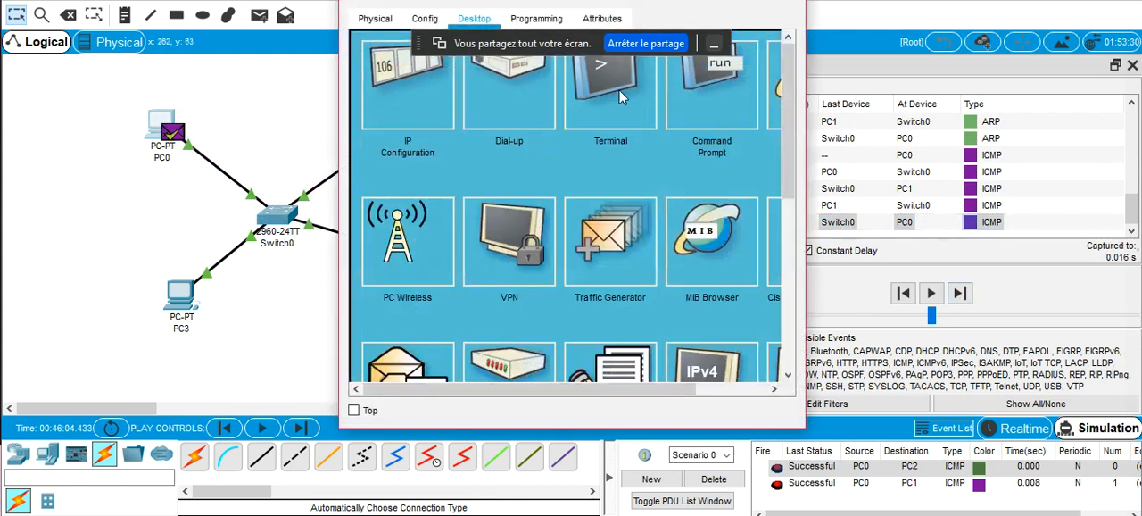
click(672, 103)
key(Up)
key(Return)
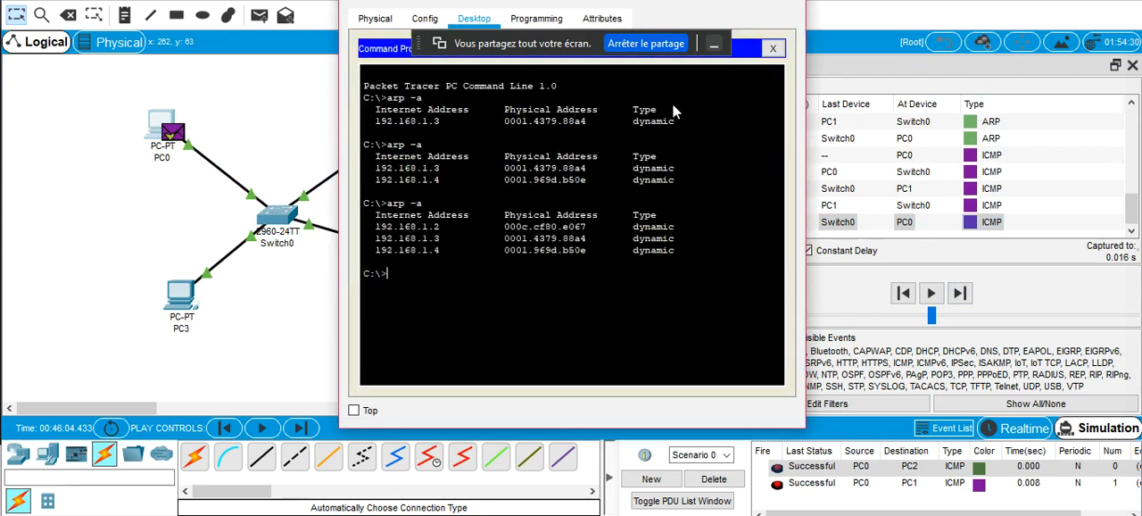
click(789, 3)
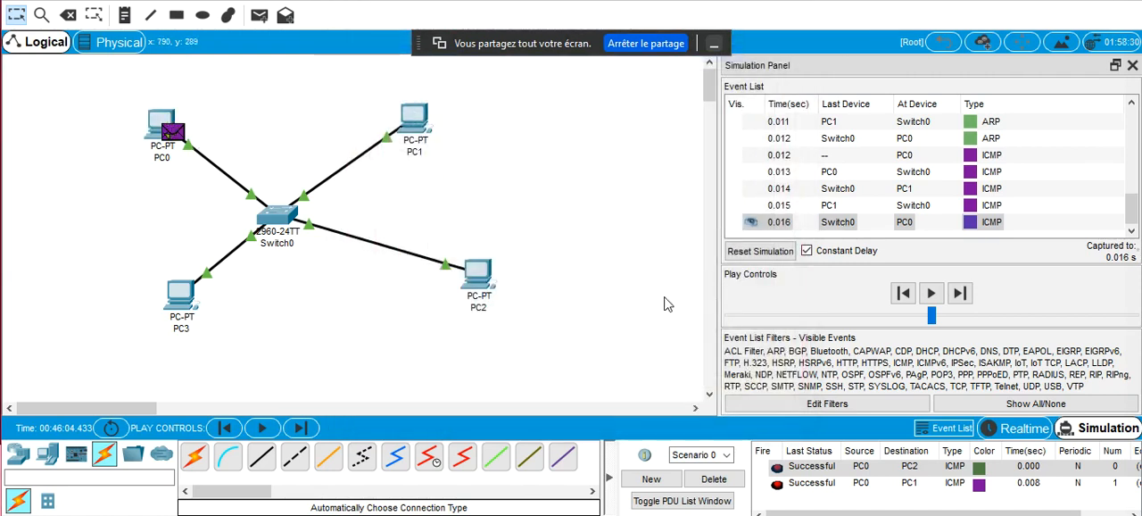
Delete the current PDU scenario, and clear PC0's ARP cache with arp -d in its Command Prompt
click(709, 479)
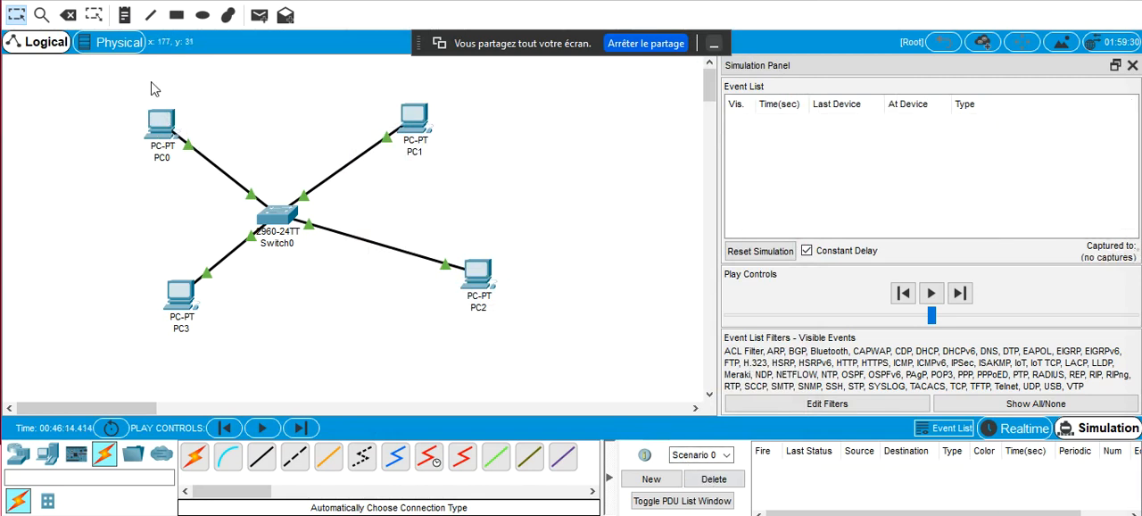
click(161, 121)
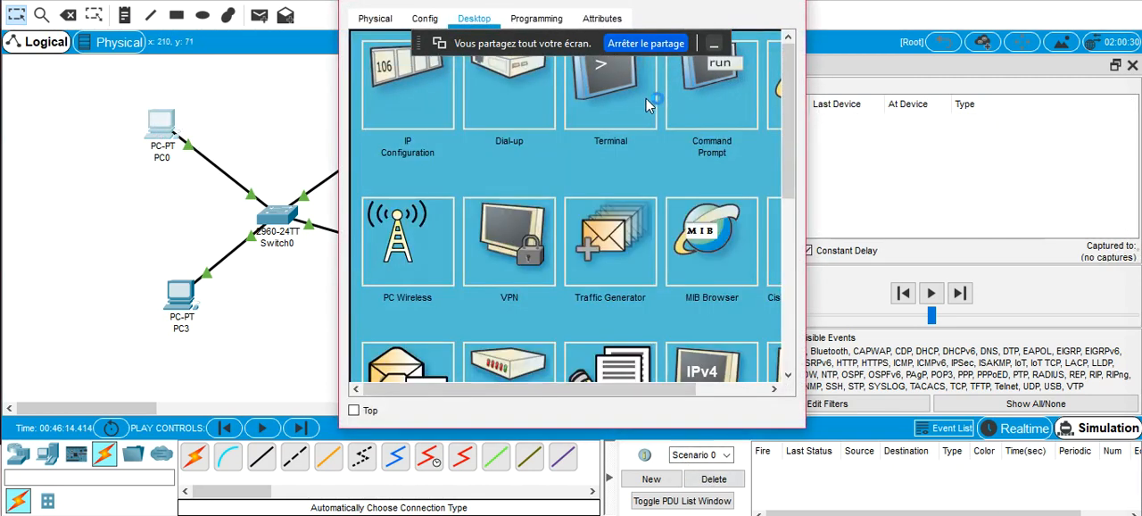
click(724, 108)
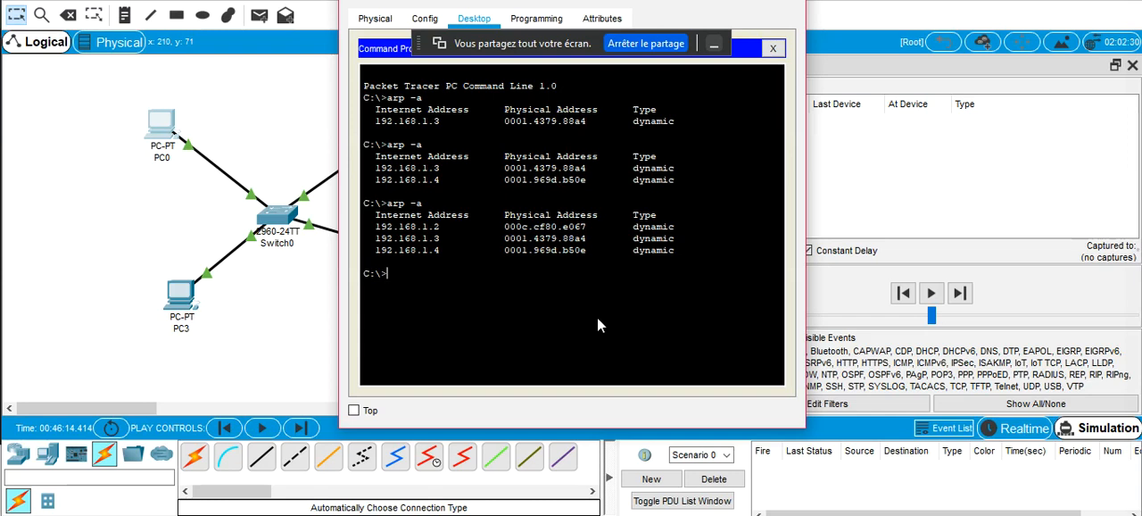
text(arp -d)
key(Return)
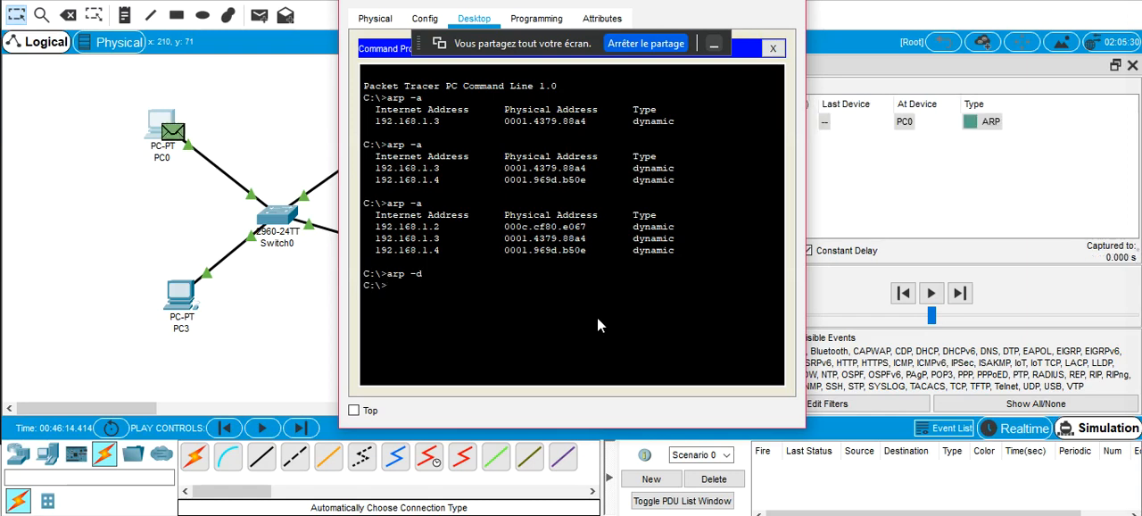
Run arp -a in PC0's Command Prompt to check the cleared cache, and run arp to list the command's options
text(arp -a)
key(Return)
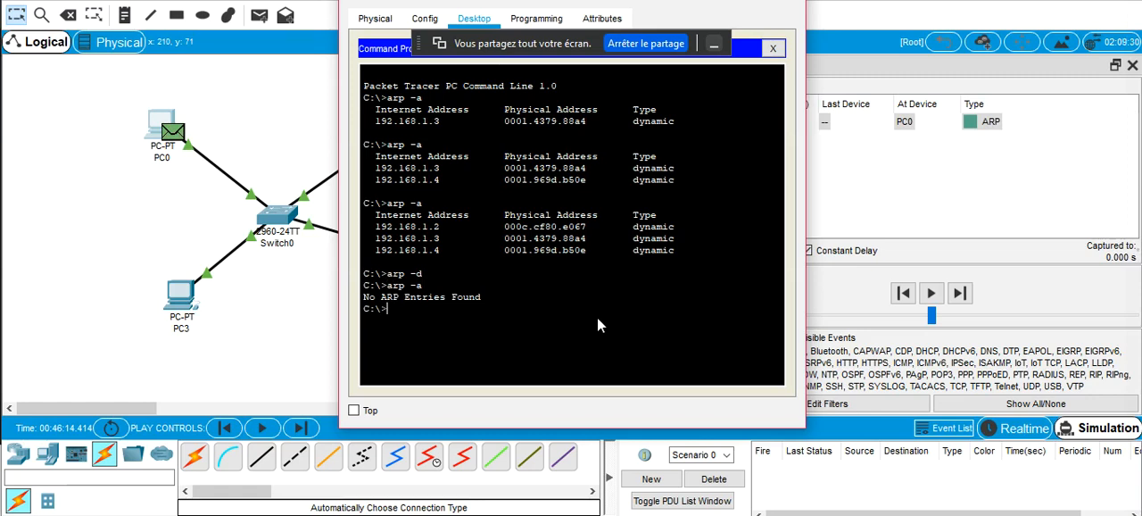
text(arp)
key(Return)
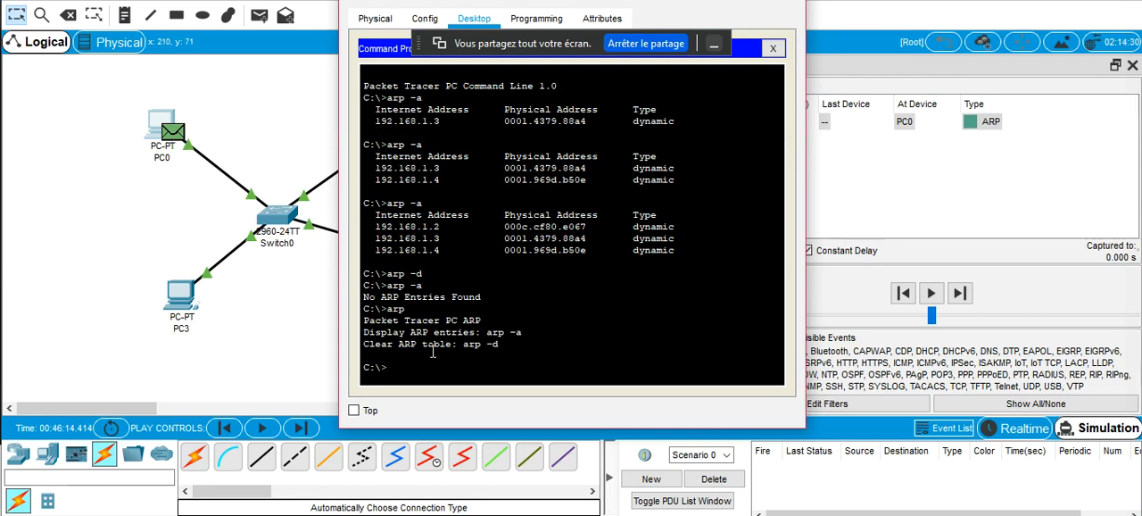
Try the commands arp -s ip mac and arp -a ip in PC0's Command Prompt, and close the PC0 window
text(arp -s)
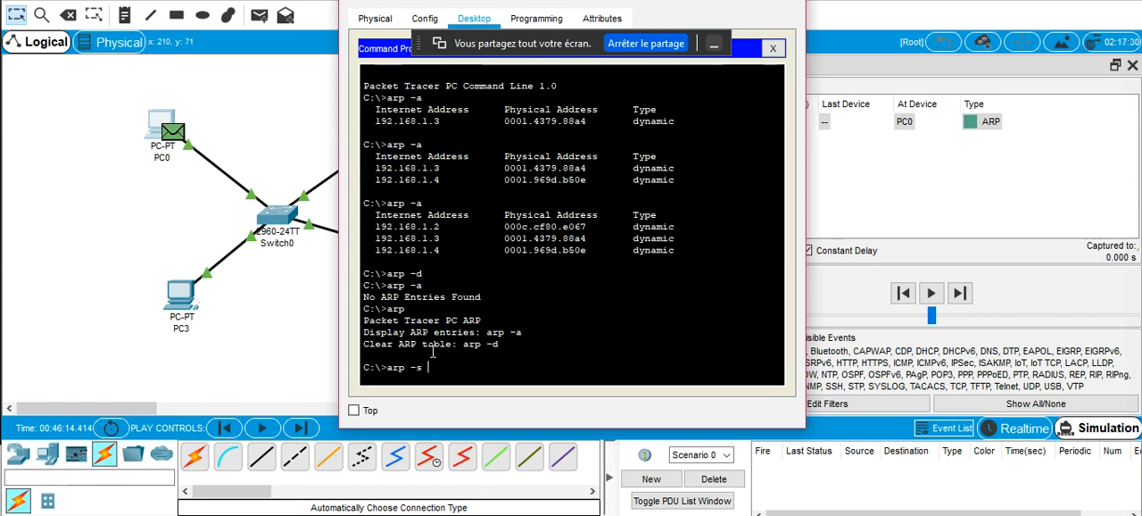
text( ip mac)
key(Return)
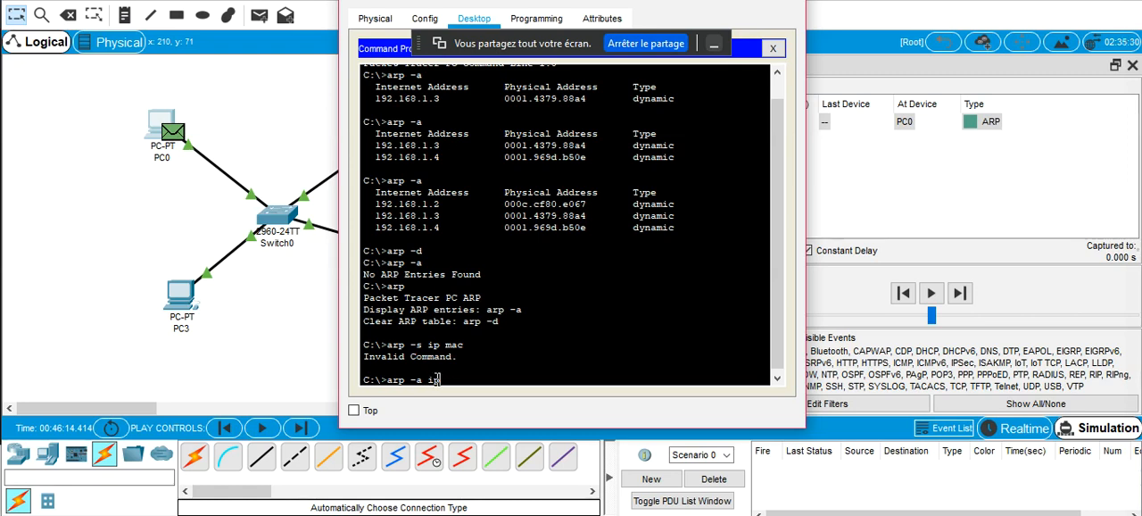
key(Return)
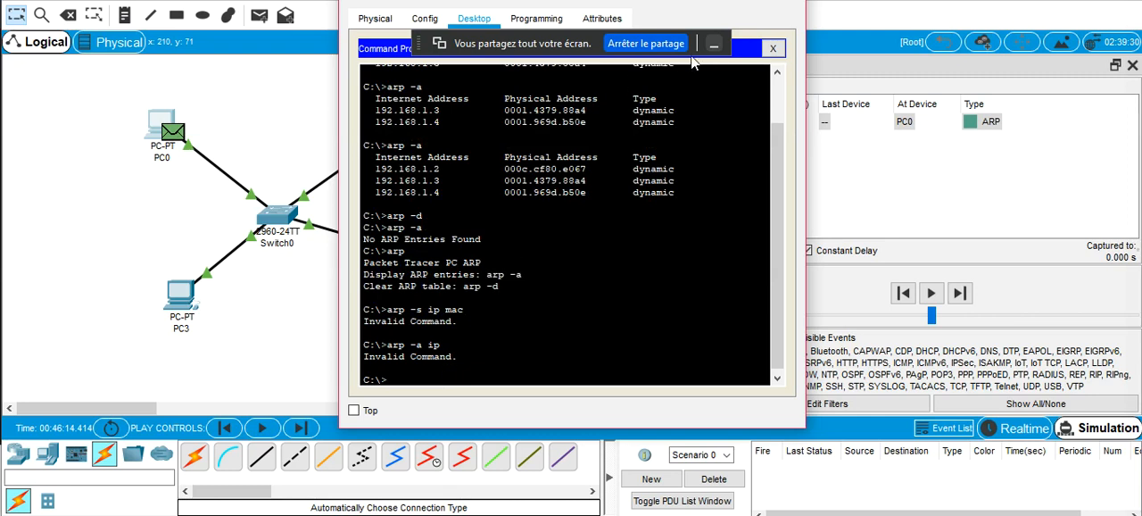
click(789, 2)
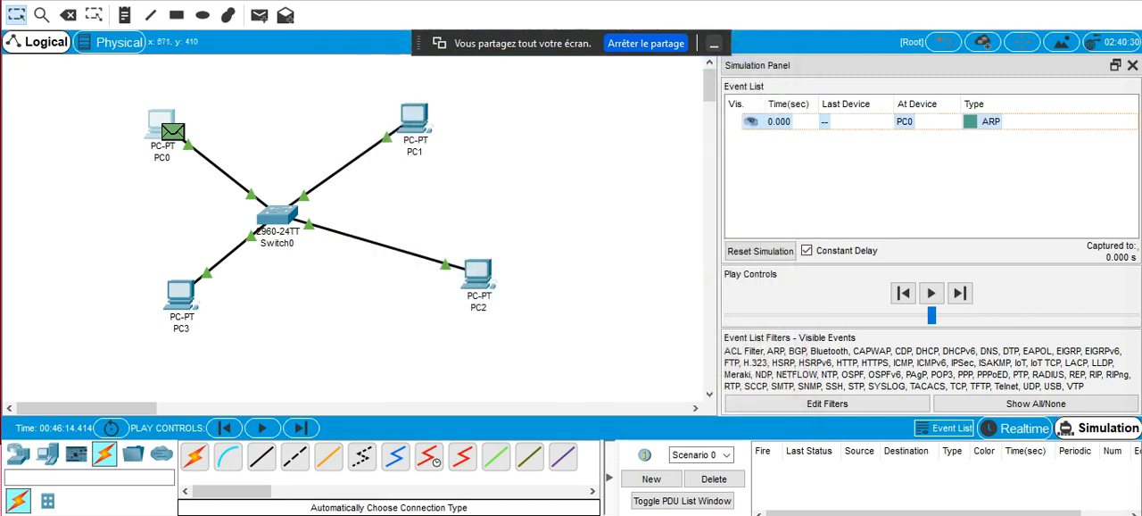
Switch to the Google Meet window to check the class chat, and return to Packet Tracer
mouse_move(433, 515)
click(357, 482)
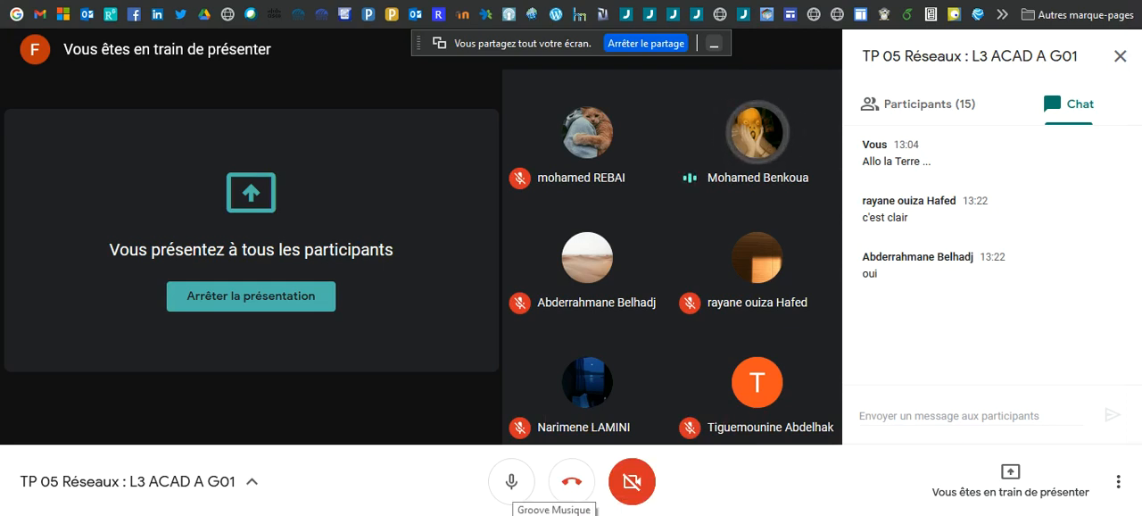
mouse_move(431, 515)
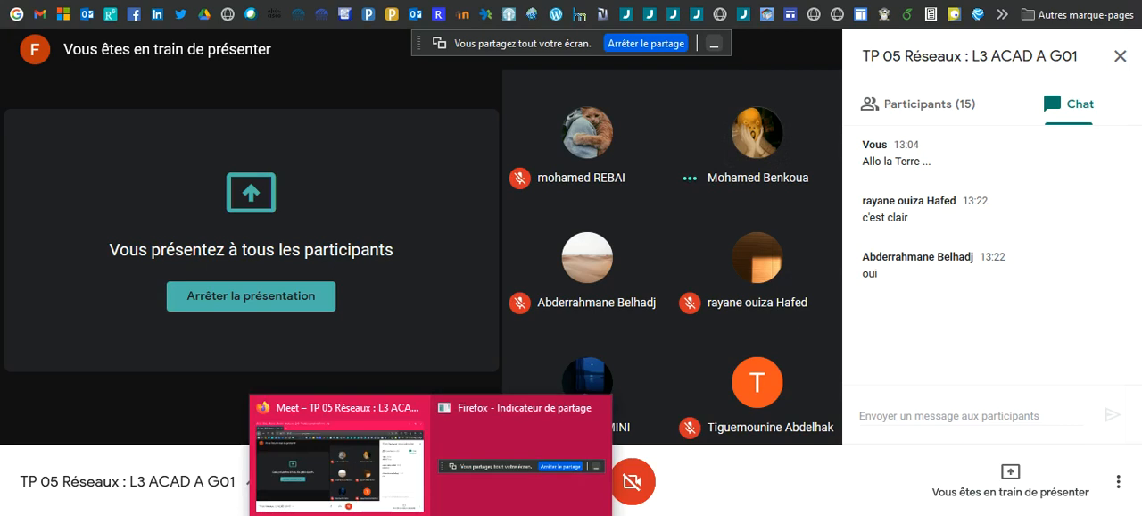
click(637, 515)
Shift the whole four-PC network toward the left side of the workspace, and close the Simulation Panel
drag(111, 100, 585, 388)
drag(480, 301, 409, 322)
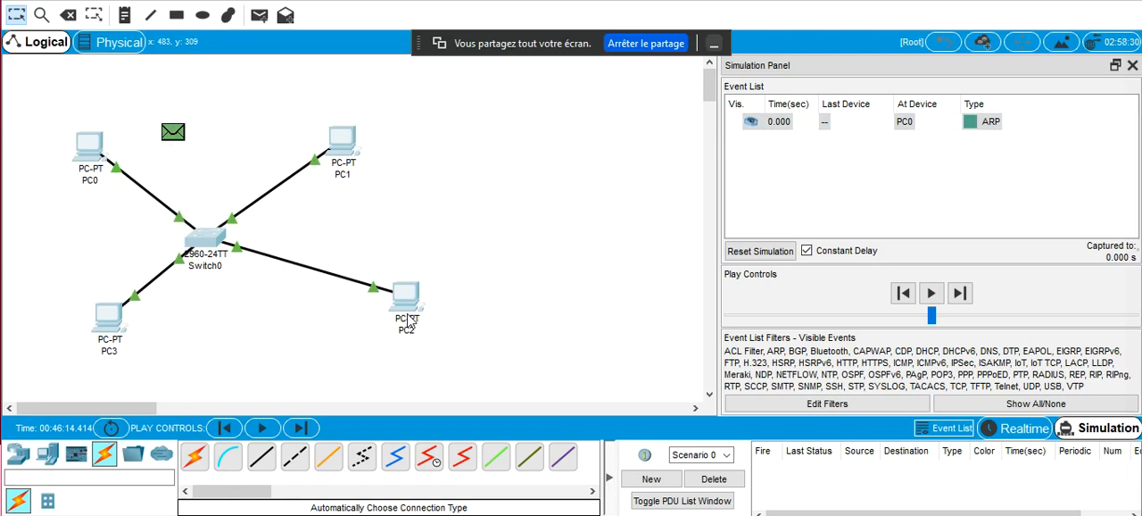
click(1130, 65)
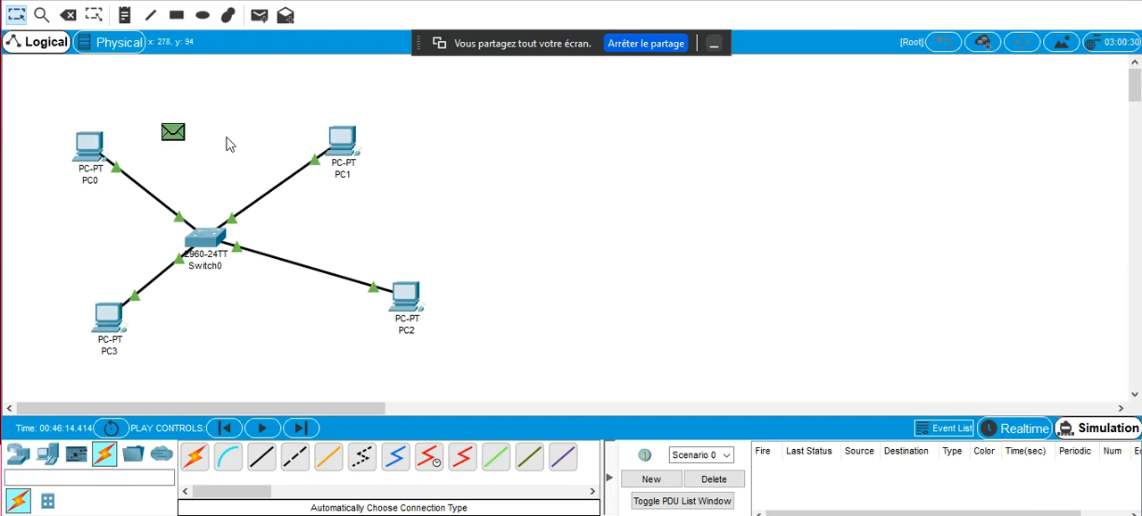
Delete the current PDU scenario, and place a Router-PT in the free space to the right of the network
click(718, 477)
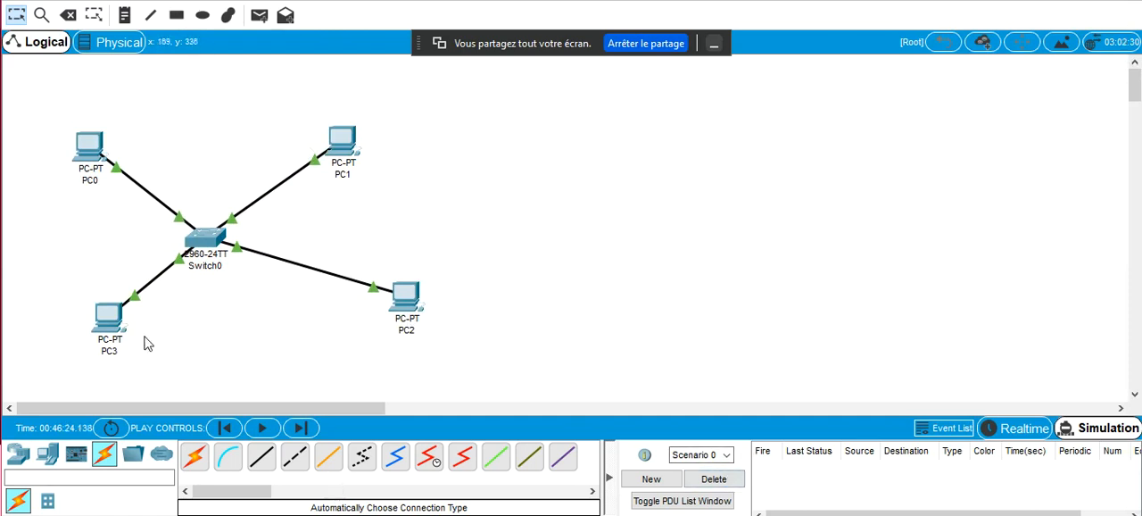
click(18, 454)
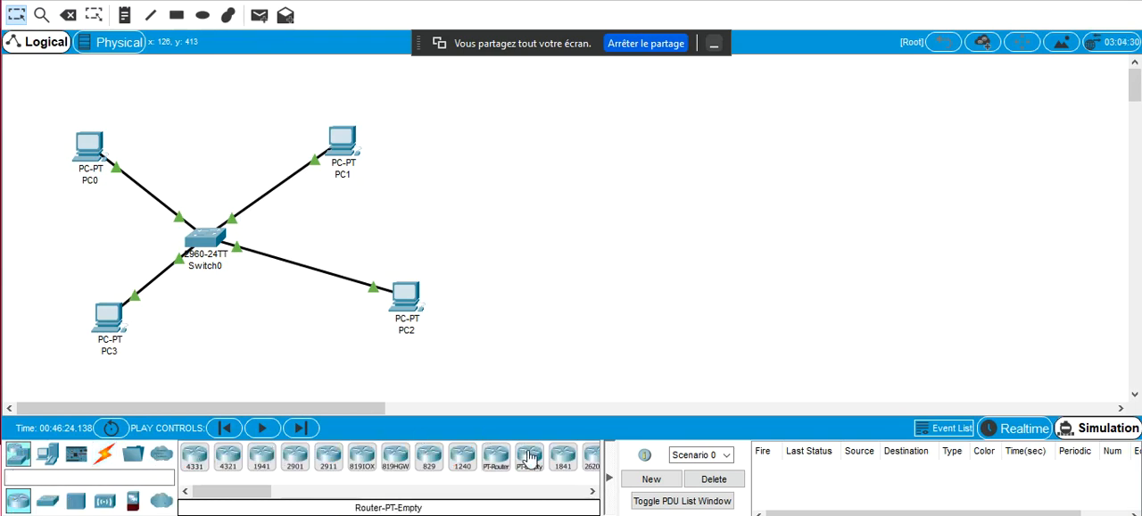
click(495, 457)
click(635, 184)
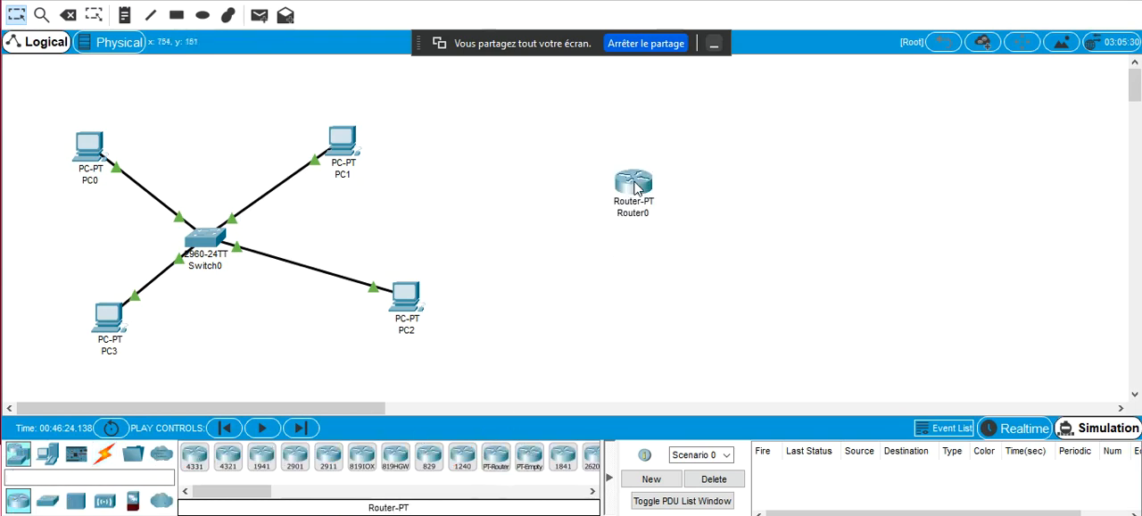
drag(635, 184, 615, 202)
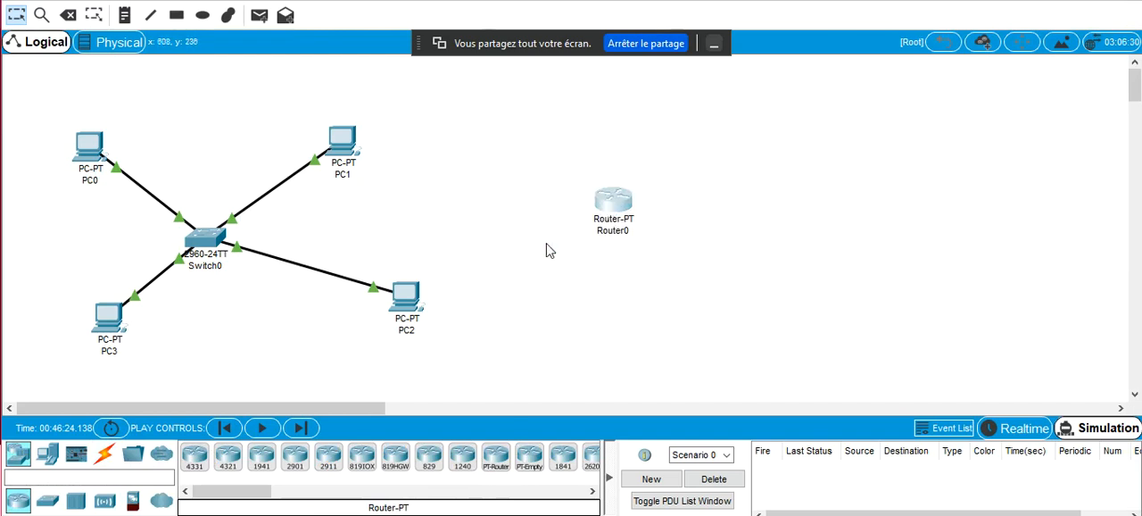
Place two PCs in the workspace, above and to the right of Router0
click(47, 456)
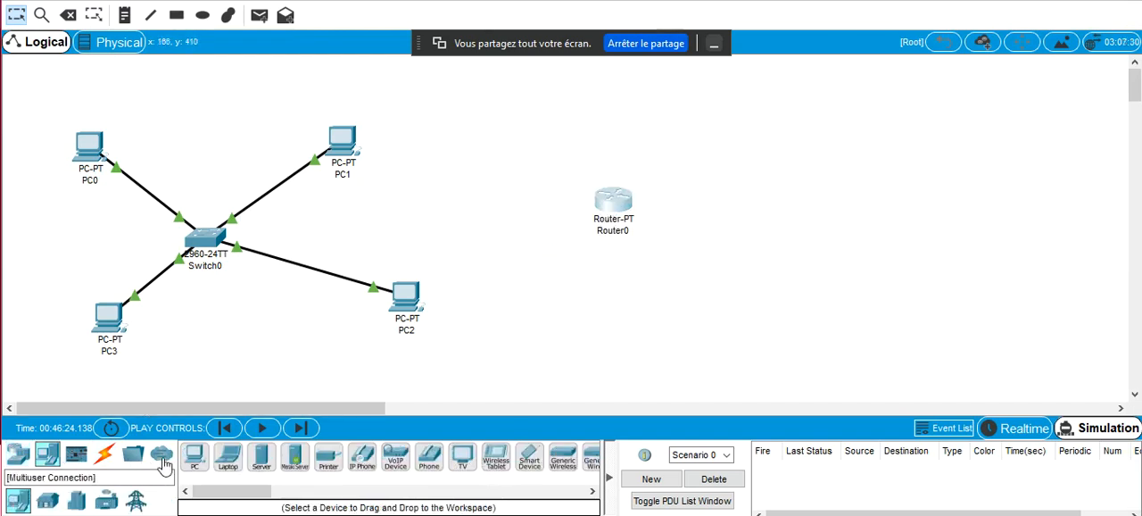
click(194, 455)
click(822, 103)
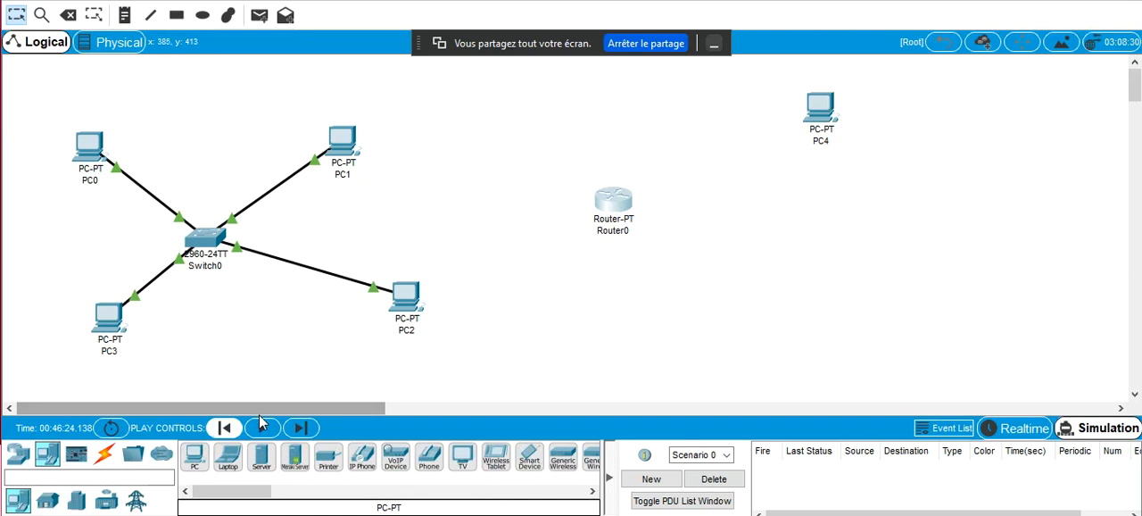
click(195, 457)
click(978, 135)
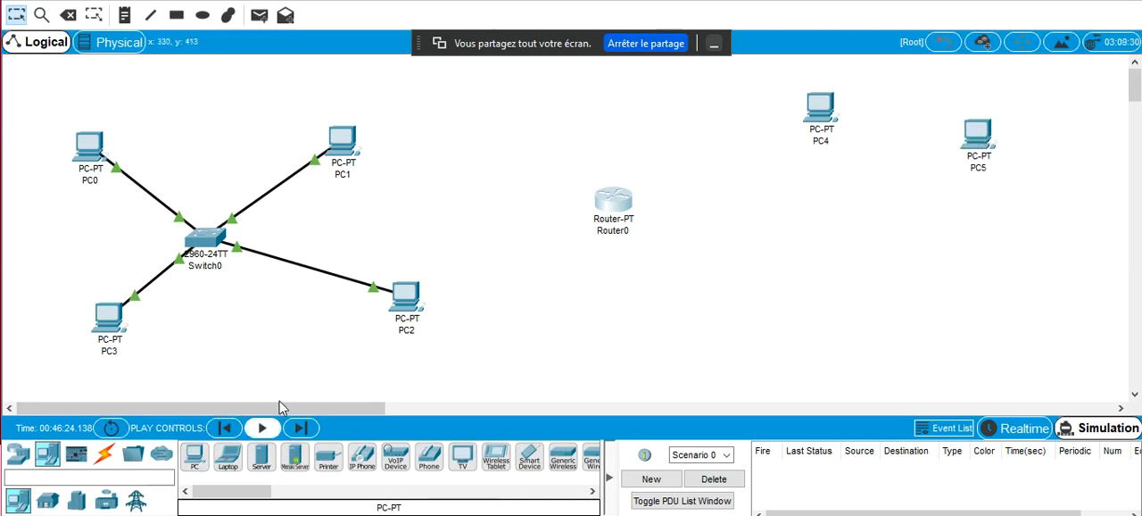
Place a 2960 switch below PC4 and PC5, to the right of Router0
click(18, 454)
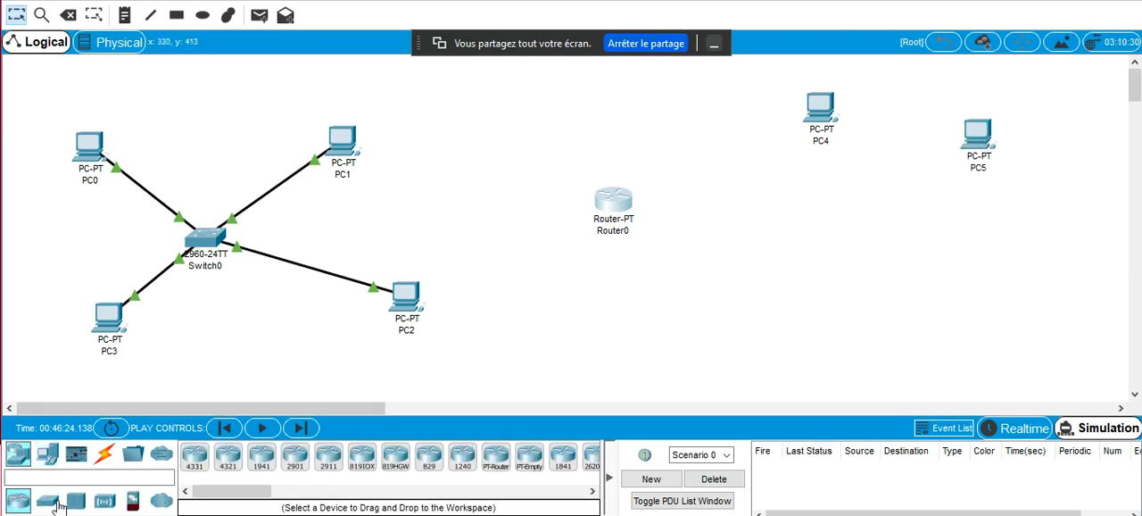
click(48, 502)
click(194, 455)
click(890, 205)
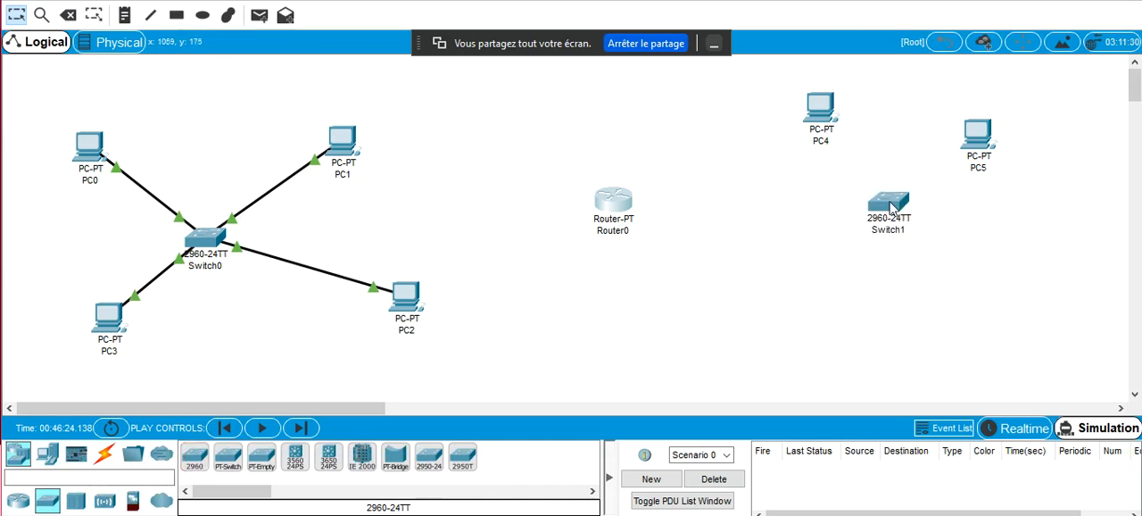
Connect Router0 to Switch0 and to Switch1 using the automatically chosen connection type
click(103, 455)
click(195, 457)
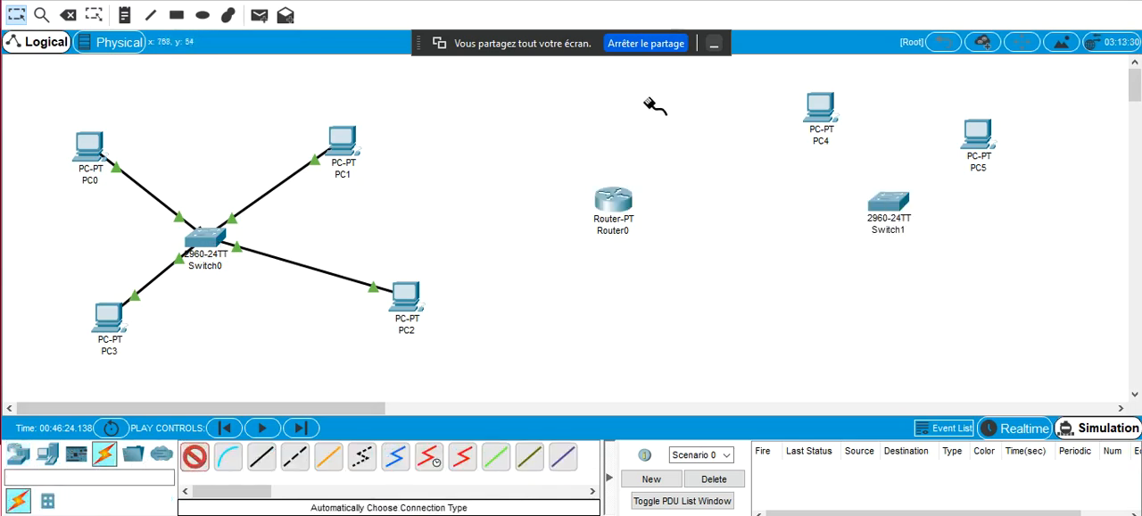
click(615, 202)
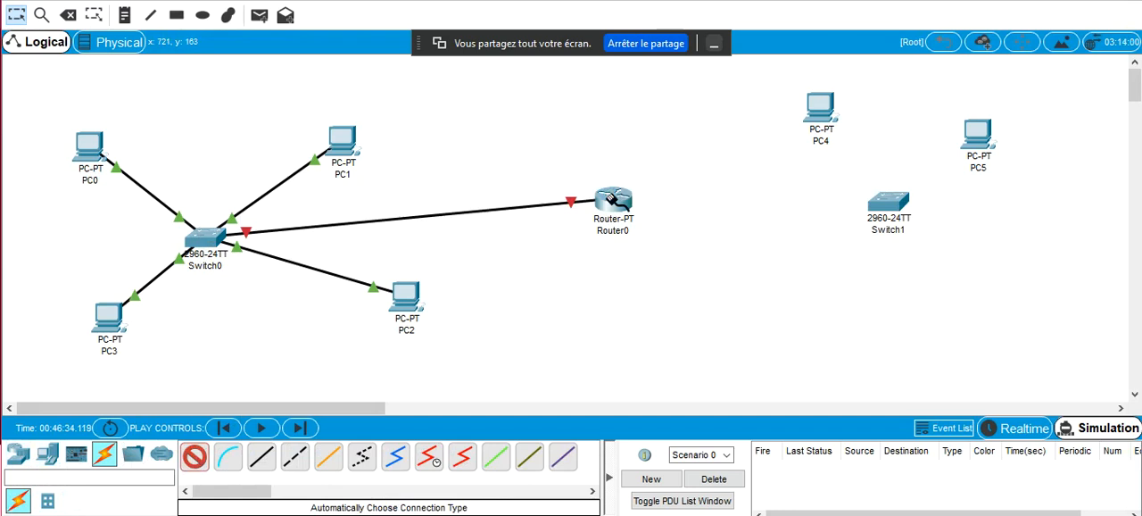
click(876, 188)
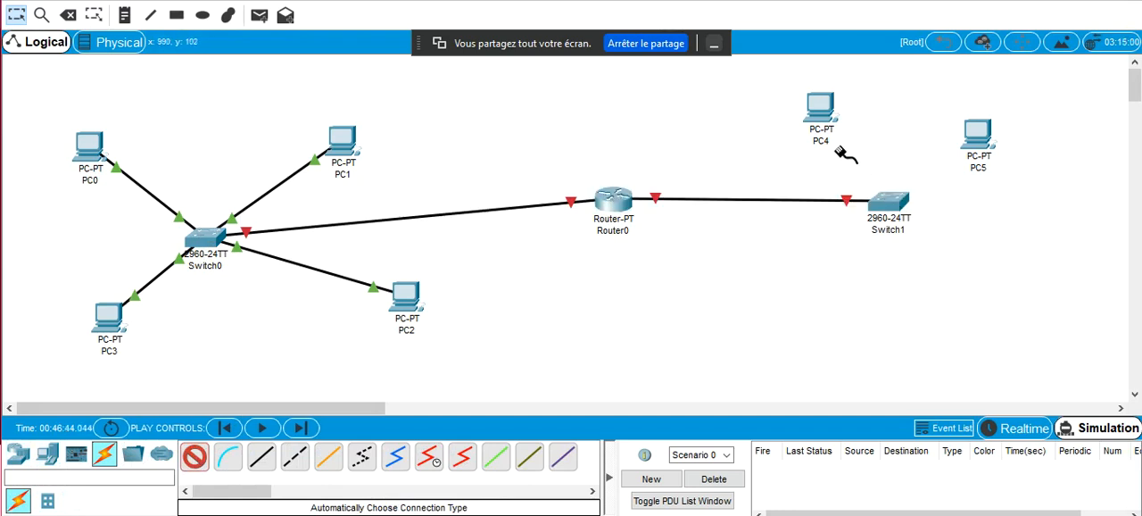
Connect PC4 and PC5 to Switch1 with the automatically chosen connection type
click(883, 192)
click(826, 118)
click(993, 132)
click(892, 202)
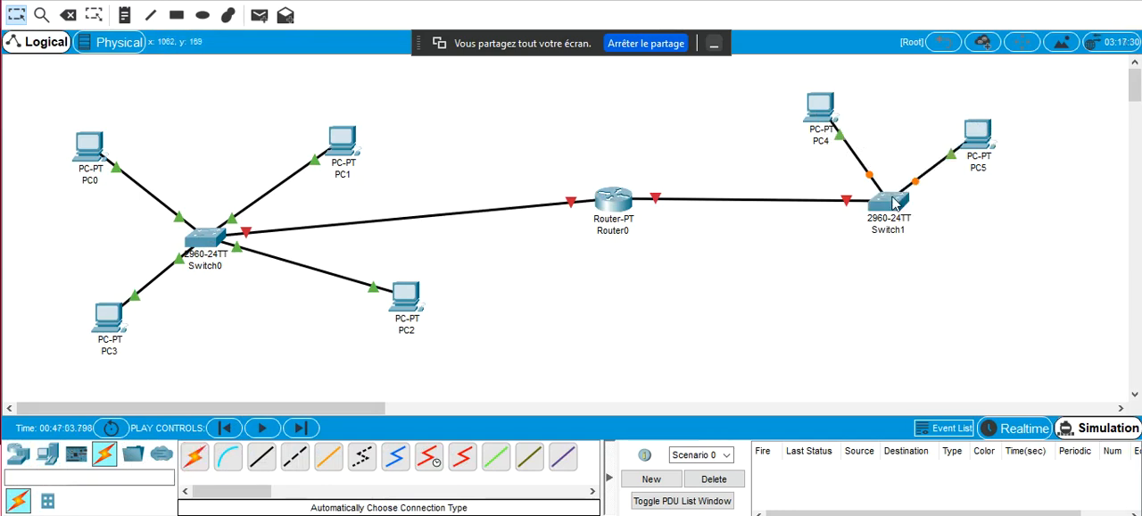
Place two more PCs side by side in the workspace, below Router0
click(17, 453)
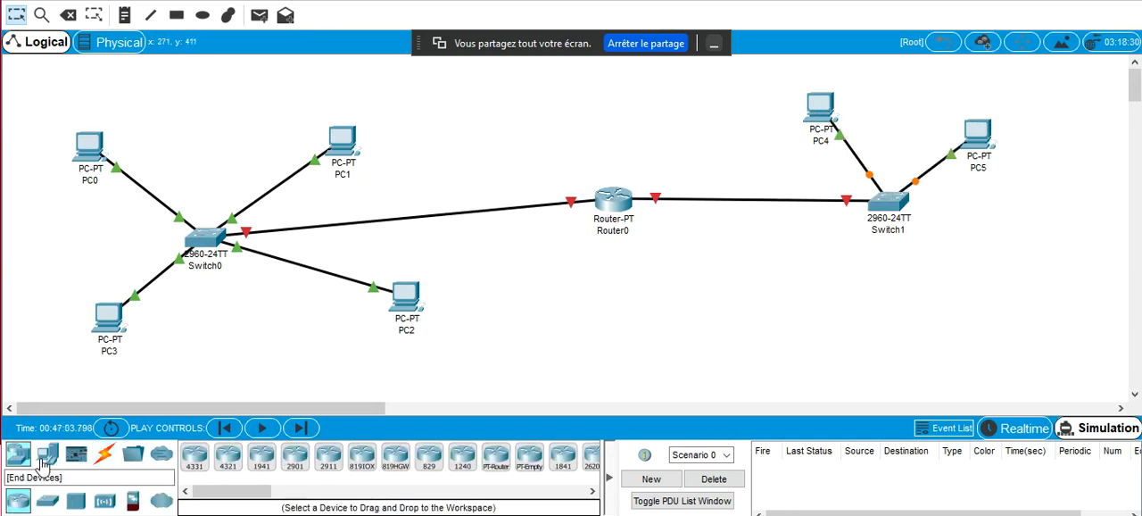
click(46, 457)
click(194, 458)
click(602, 312)
click(195, 459)
click(748, 312)
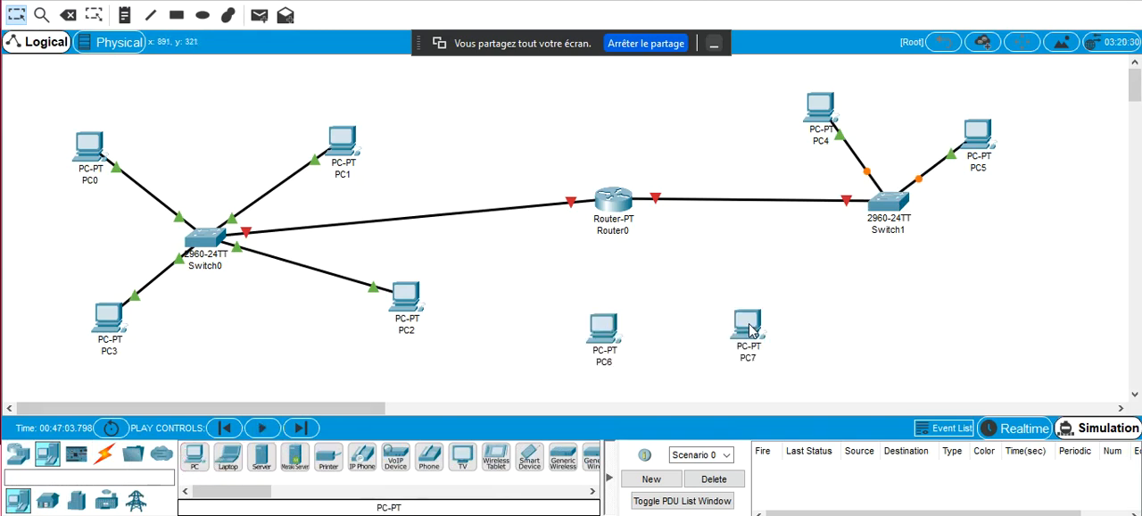
Place a 2960 switch between Router0 and the two PCs below it
click(18, 454)
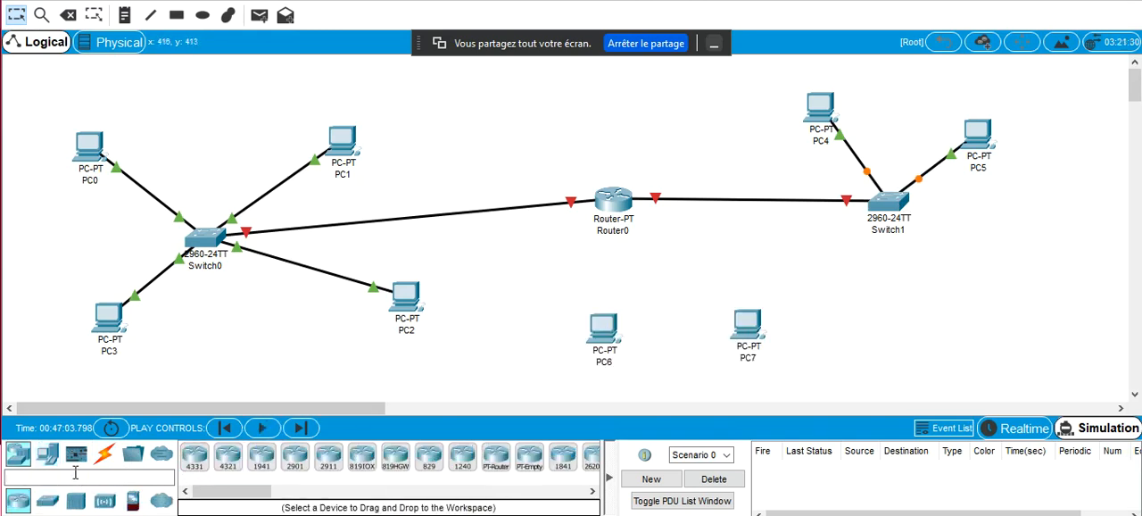
click(195, 456)
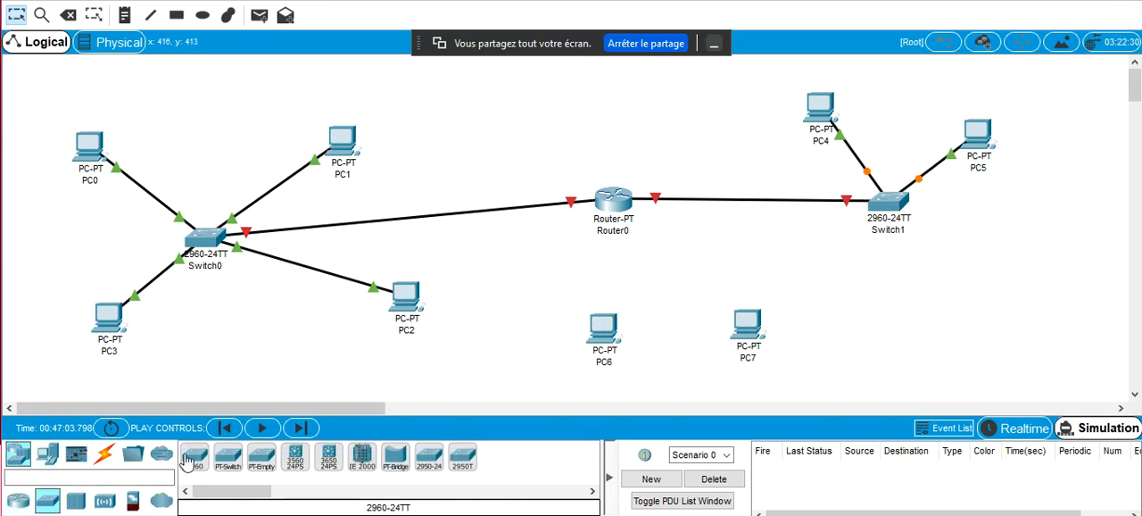
click(647, 288)
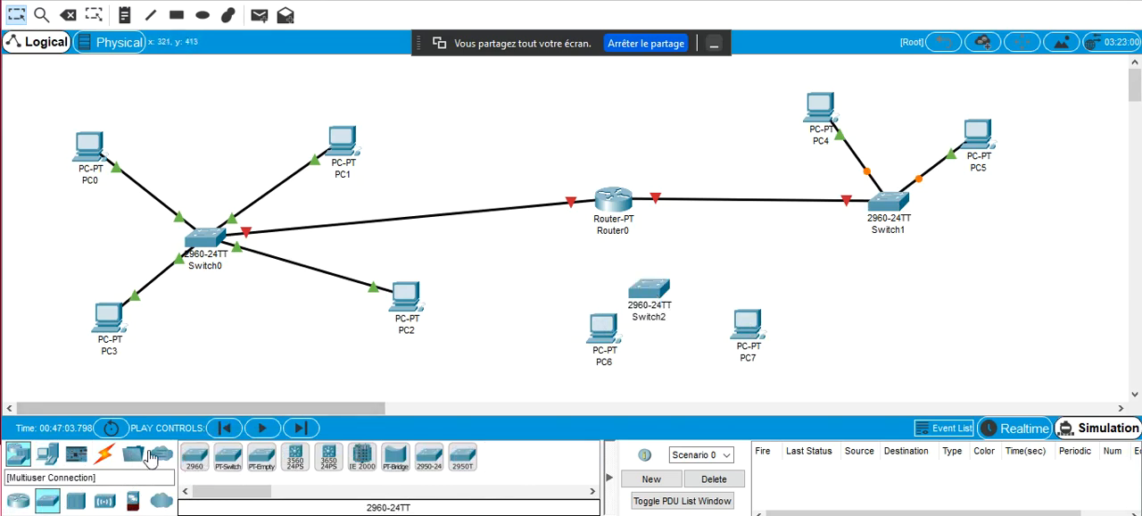
Connect PC6 and PC7 to Switch2 with the automatically chosen connection type
click(105, 455)
click(195, 456)
click(643, 300)
click(759, 333)
click(659, 290)
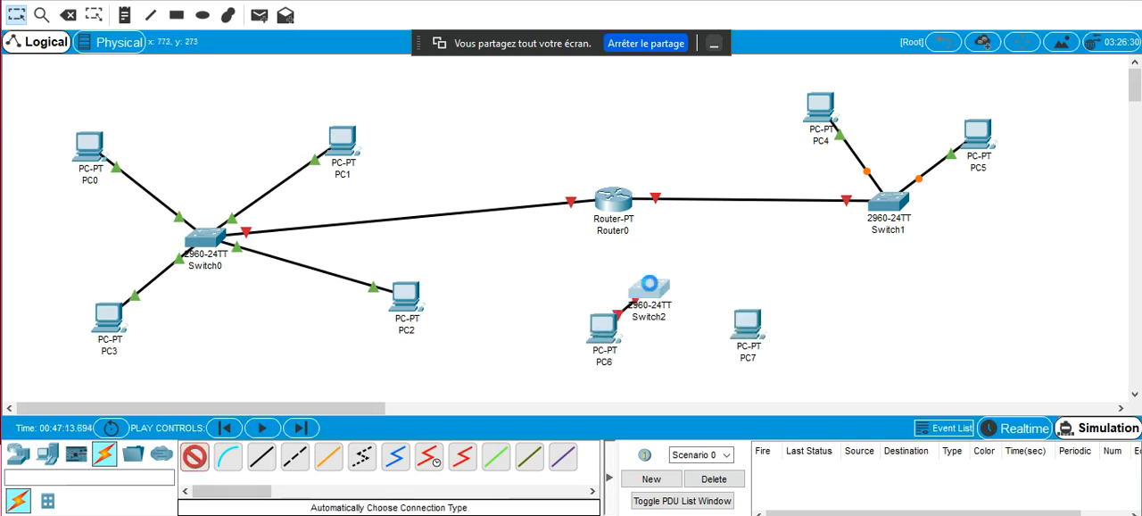
Try to connect Router0 to Switch2 with the automatically chosen connection type
click(618, 205)
click(648, 288)
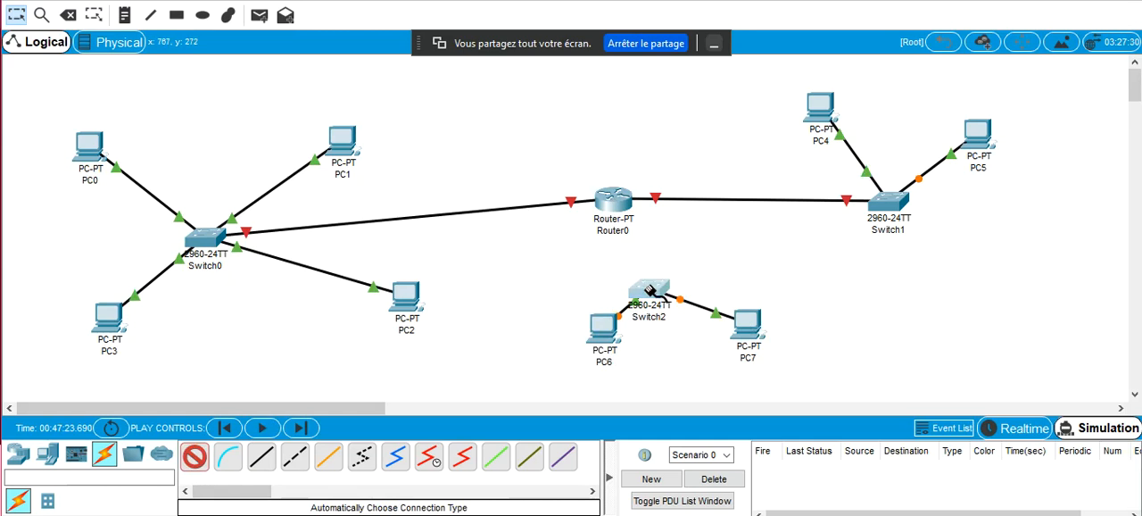
key(Return)
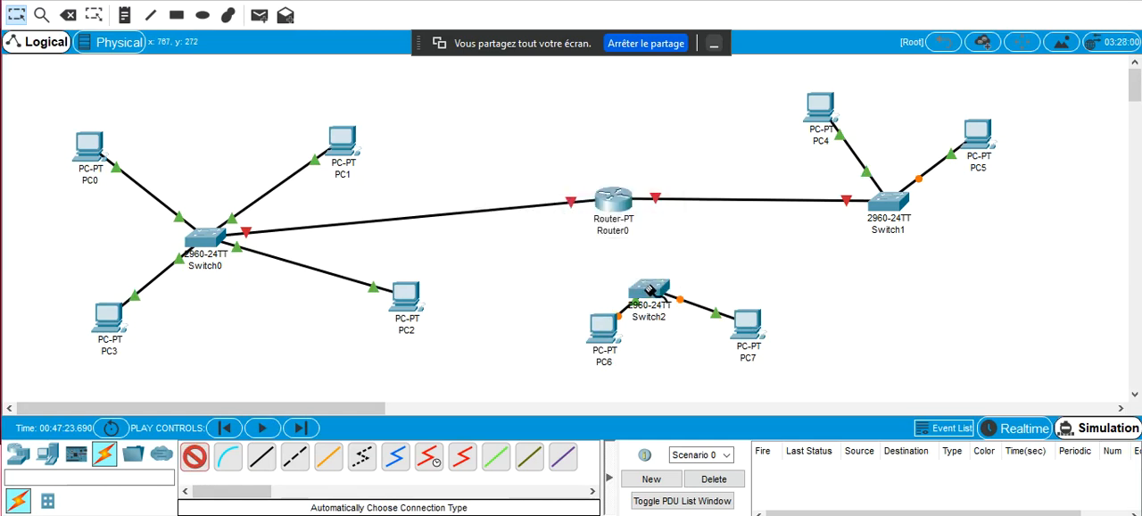
Power off Router0 and install a PT-ROUTER-NM-1CFE module in the empty slot nearest its existing modules
click(612, 205)
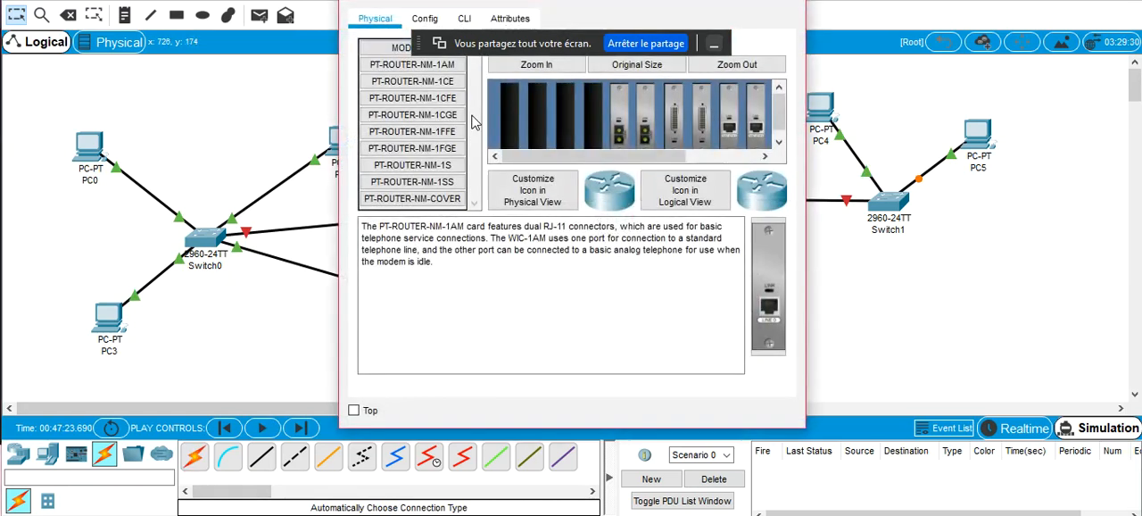
click(743, 157)
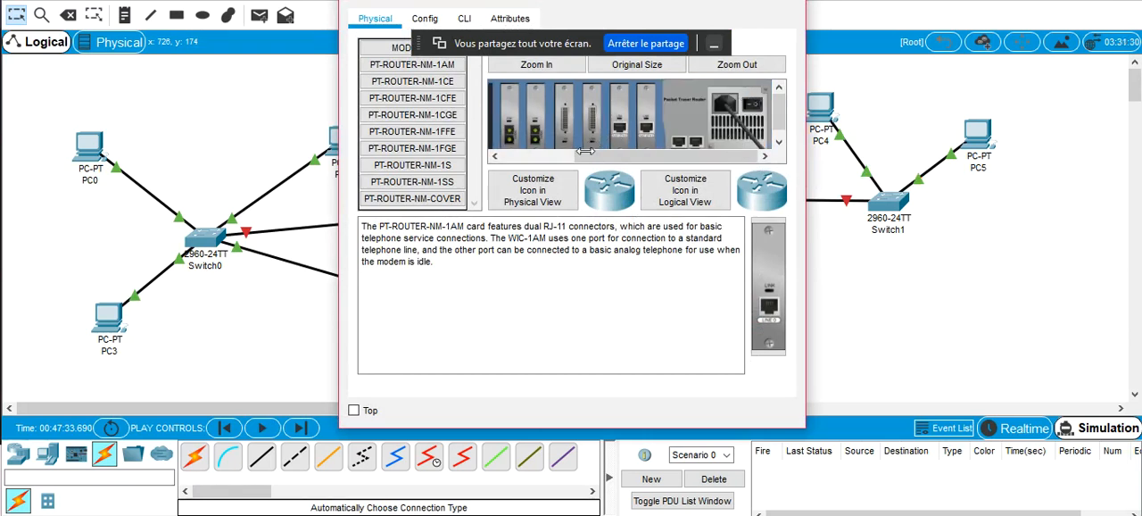
click(554, 155)
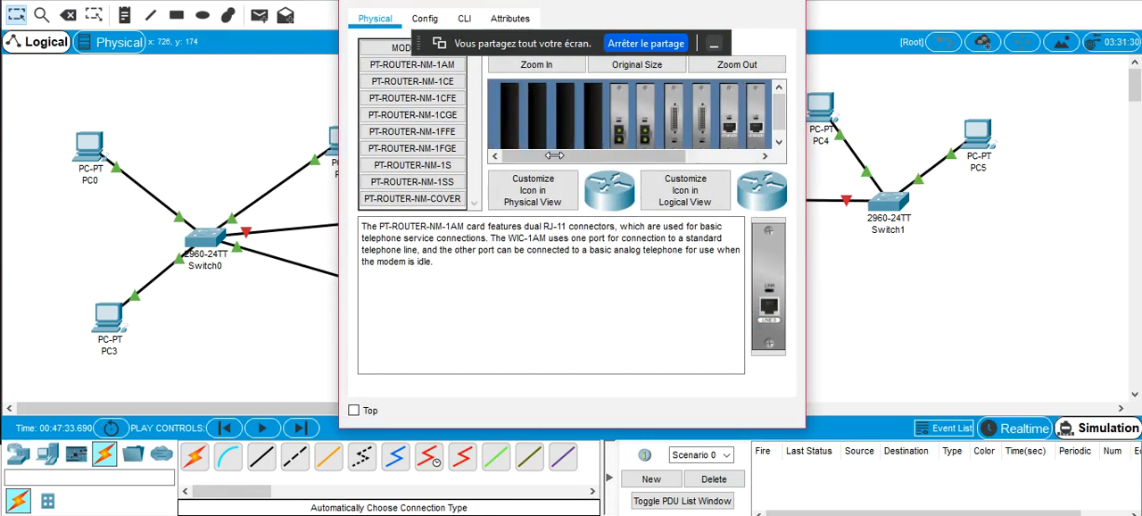
click(444, 100)
drag(422, 101, 596, 123)
Review the descriptions of other router modules, including PT-ROUTER-NM-1CGE, 1AM and 1FGE, and close Router0's window
click(419, 114)
click(432, 87)
click(424, 64)
click(425, 114)
click(425, 148)
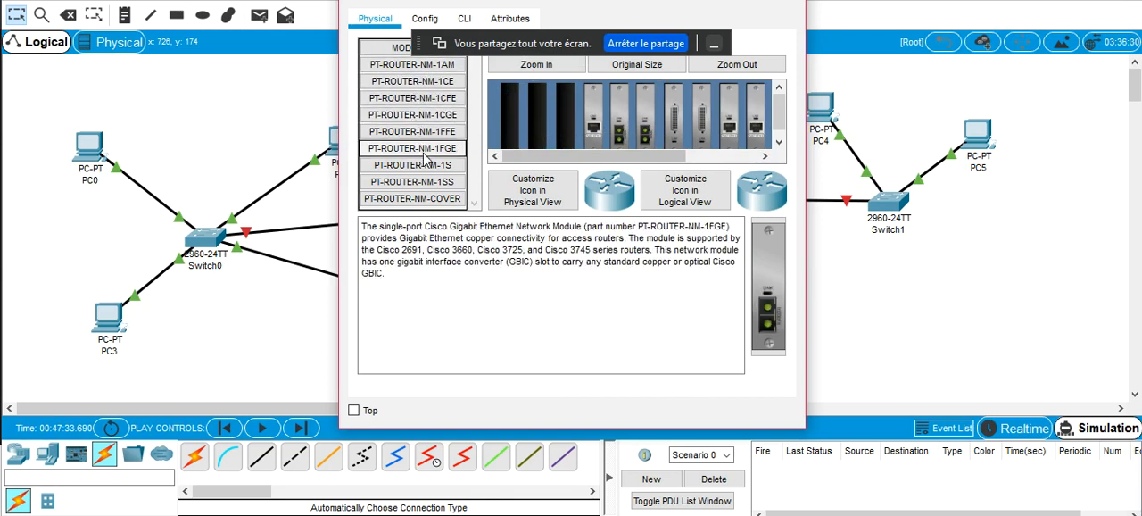
click(785, 1)
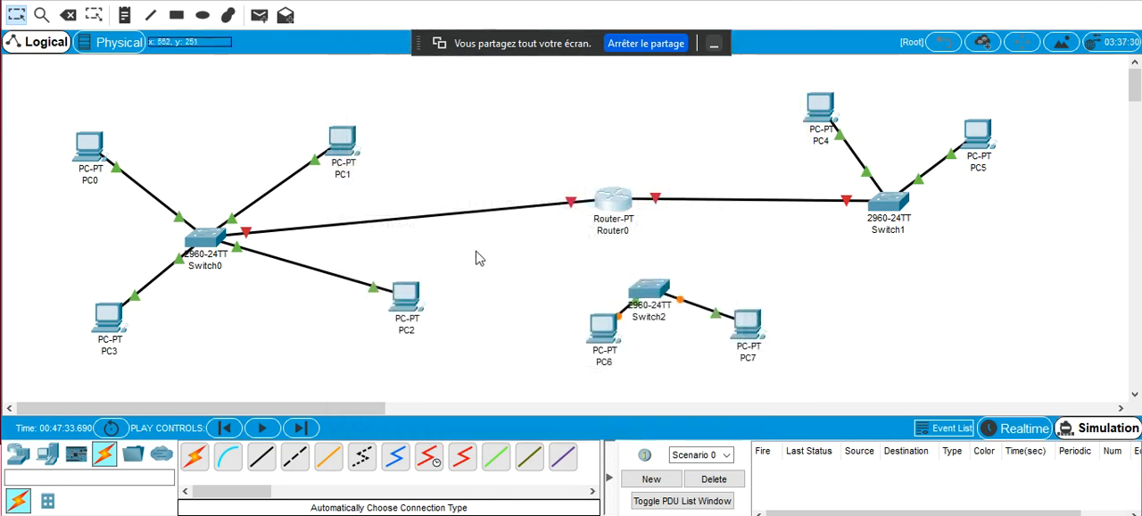
Connect Router0 to Switch2 with the automatically chosen connection type
click(191, 466)
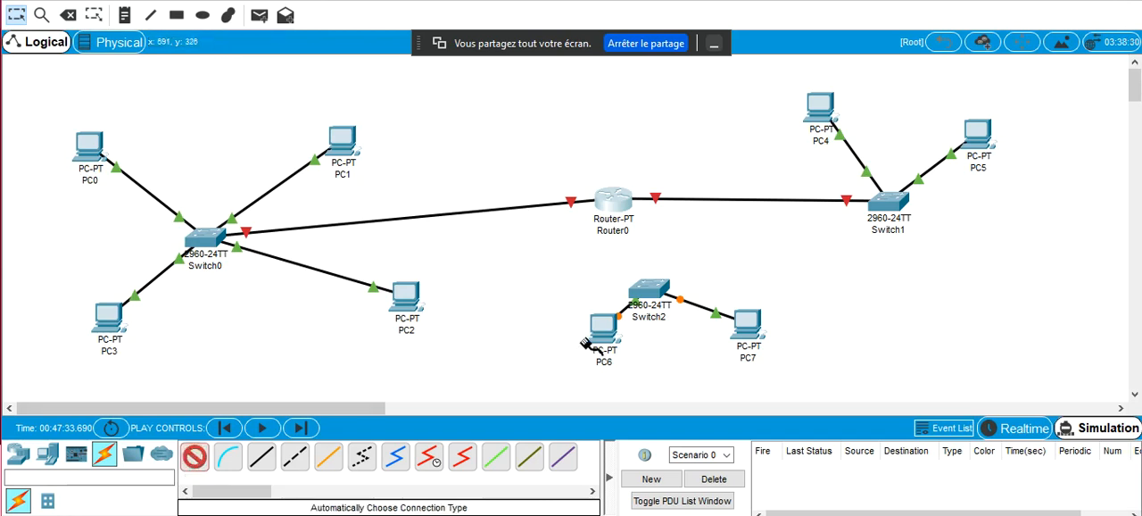
click(616, 211)
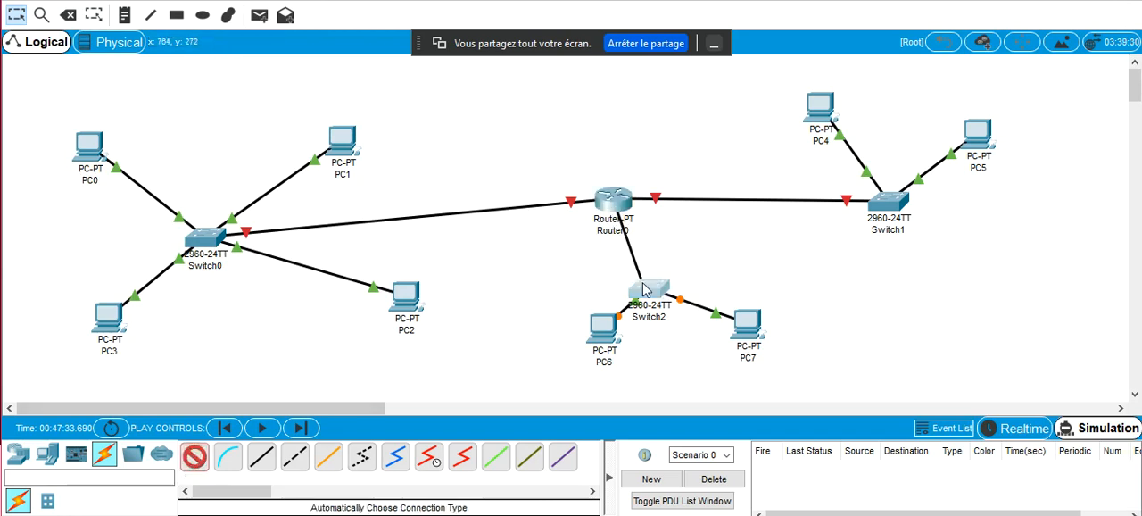
click(650, 288)
Turn Router0's power back on in its physical device view
click(621, 200)
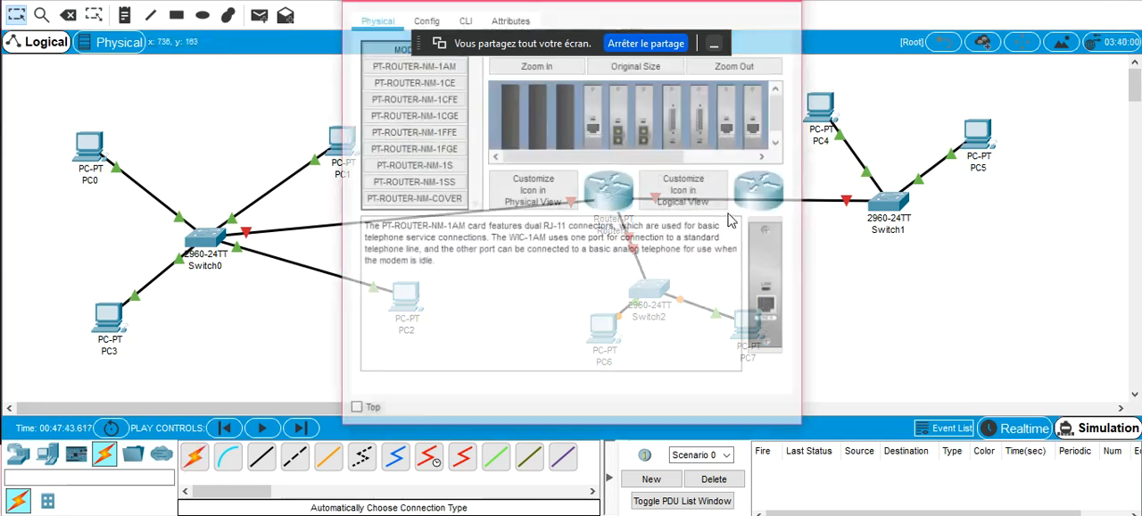
click(751, 157)
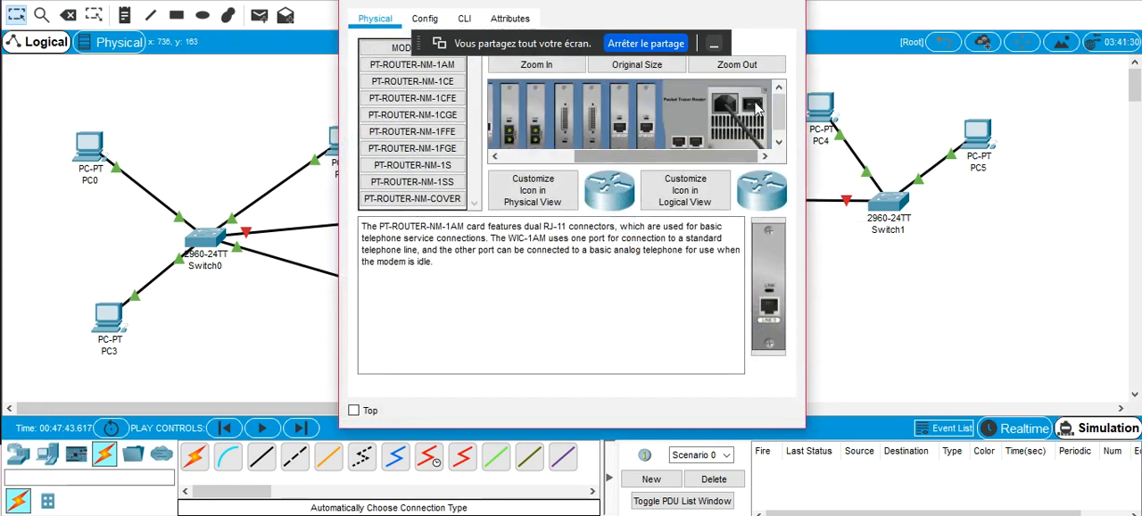
click(793, 1)
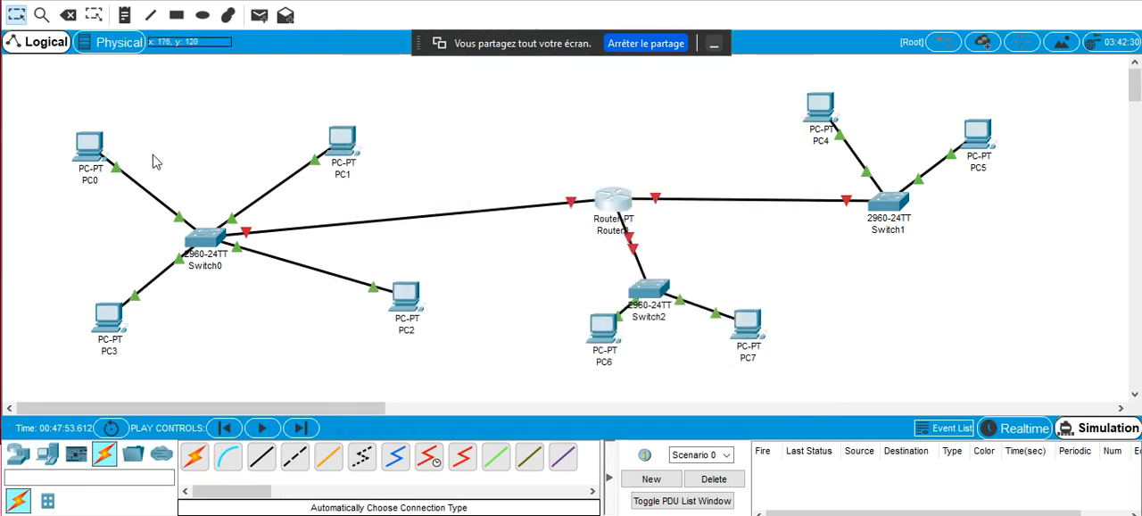
Rearrange PC0, PC1, PC2 and PC3 into a compact group around Switch0
drag(119, 163, 119, 147)
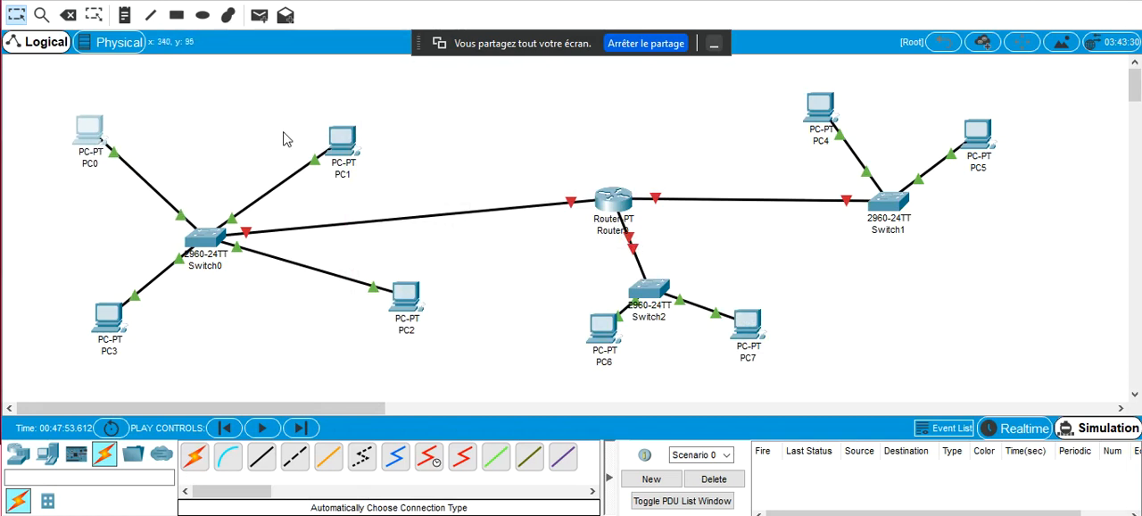
drag(354, 148, 290, 116)
drag(393, 280, 237, 328)
drag(106, 346, 88, 328)
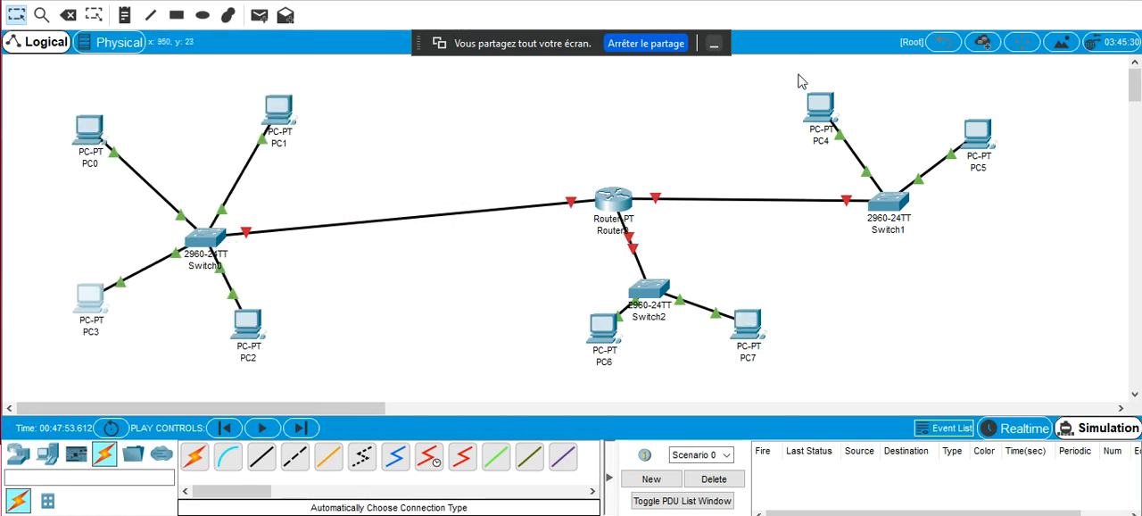
Assign PC4 the static IP address 192.168.2.1 with the default subnet mask
click(817, 112)
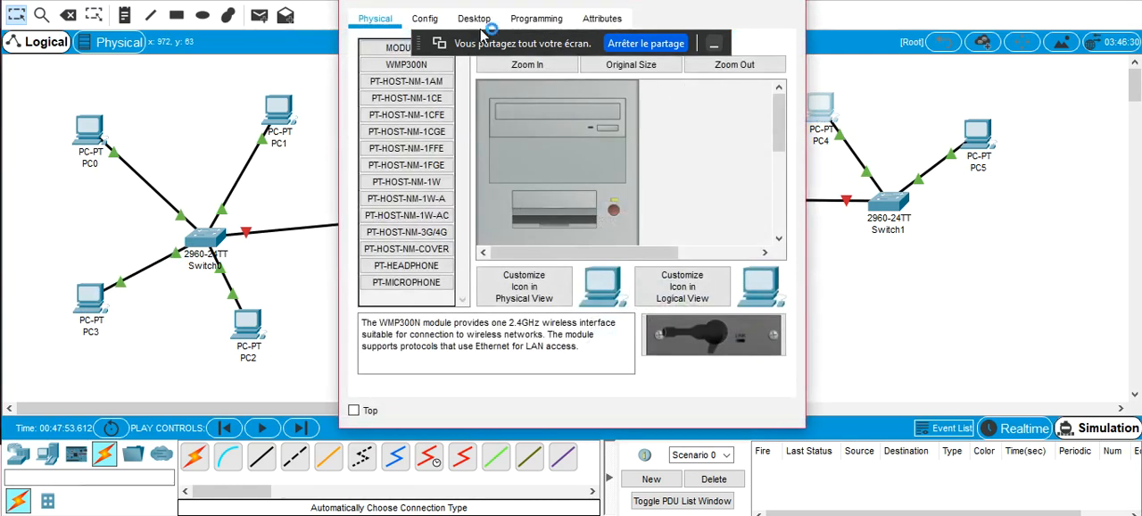
click(475, 22)
click(431, 116)
click(525, 136)
text(192.168.)
text(1.1)
key(BackSpace)
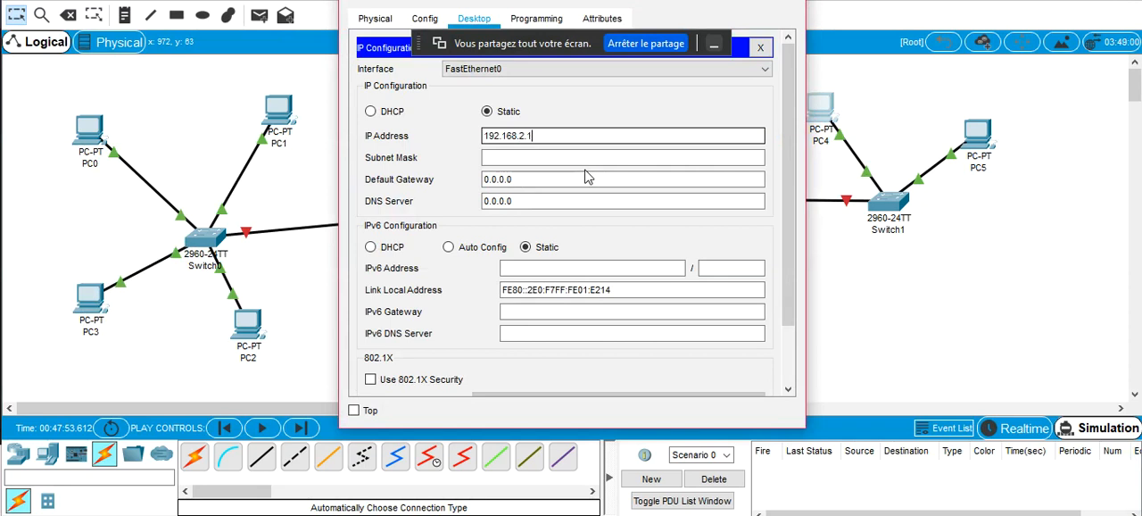
text(2.1)
key(Tab)
click(786, 5)
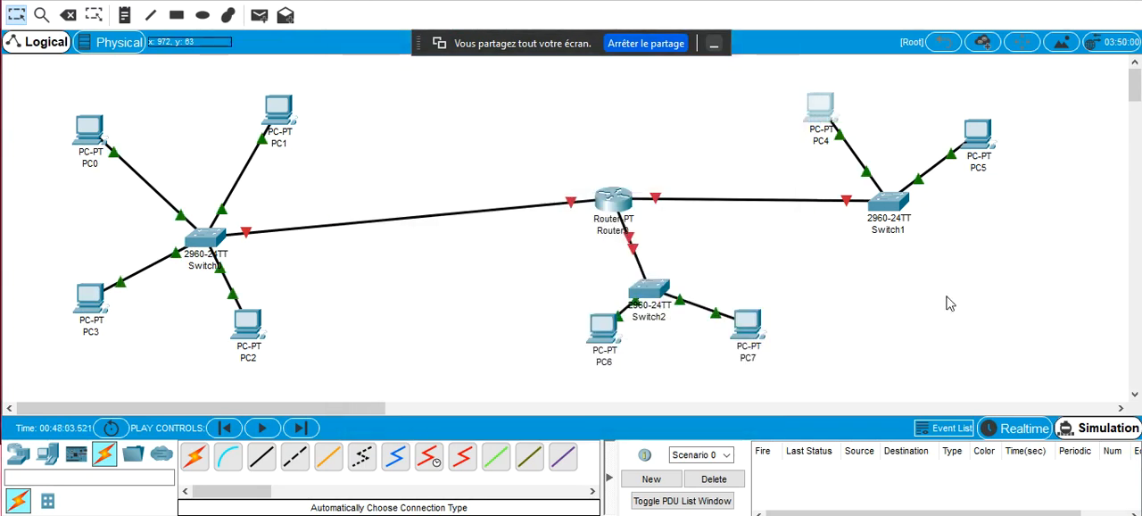
Switch to Realtime mode and assign PC5 the static IP address 192.168.2.2 with subnet mask 255.255.255.0
click(1017, 429)
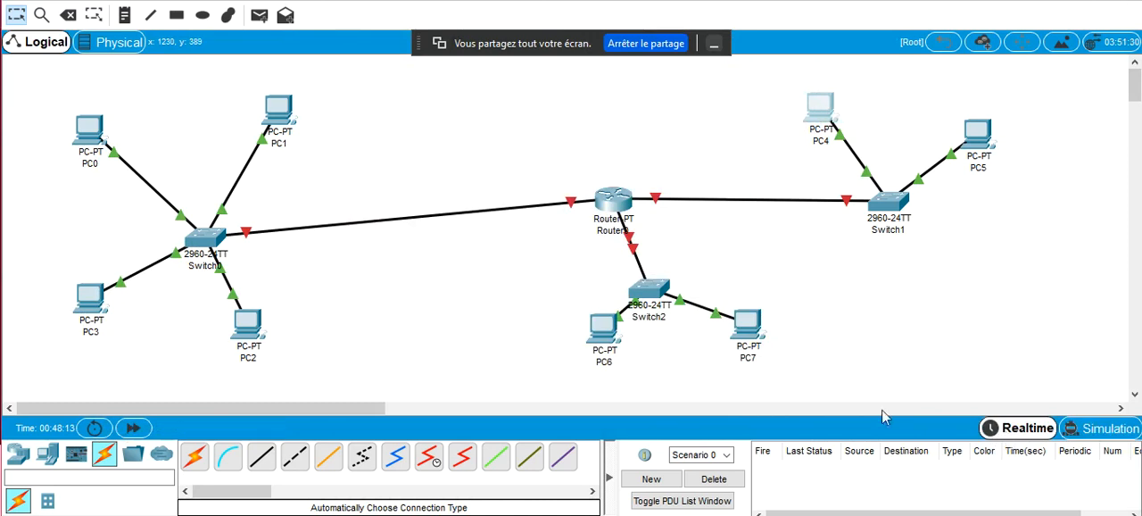
click(976, 134)
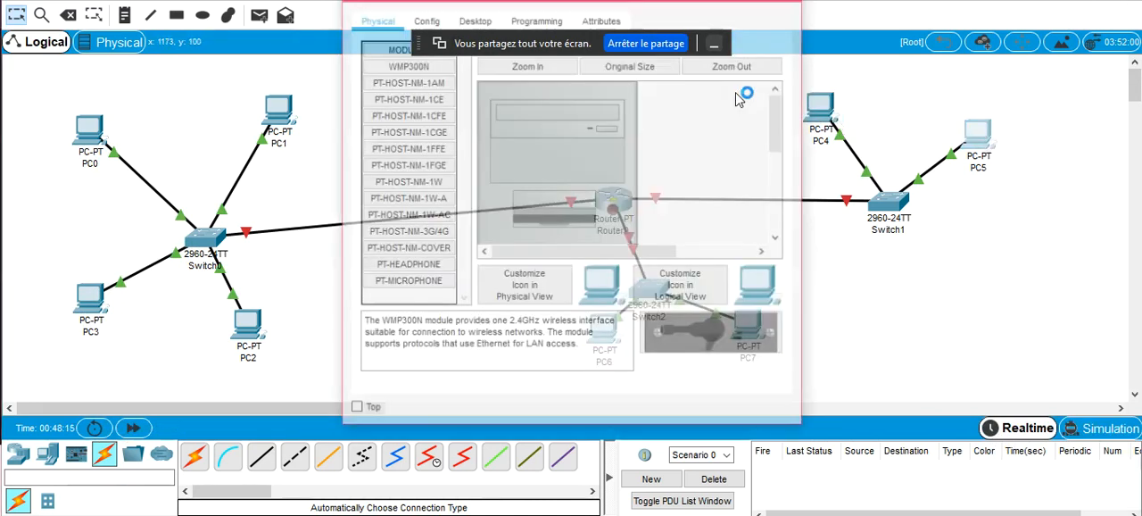
click(474, 19)
click(390, 134)
click(501, 136)
text(192.168.1.1)
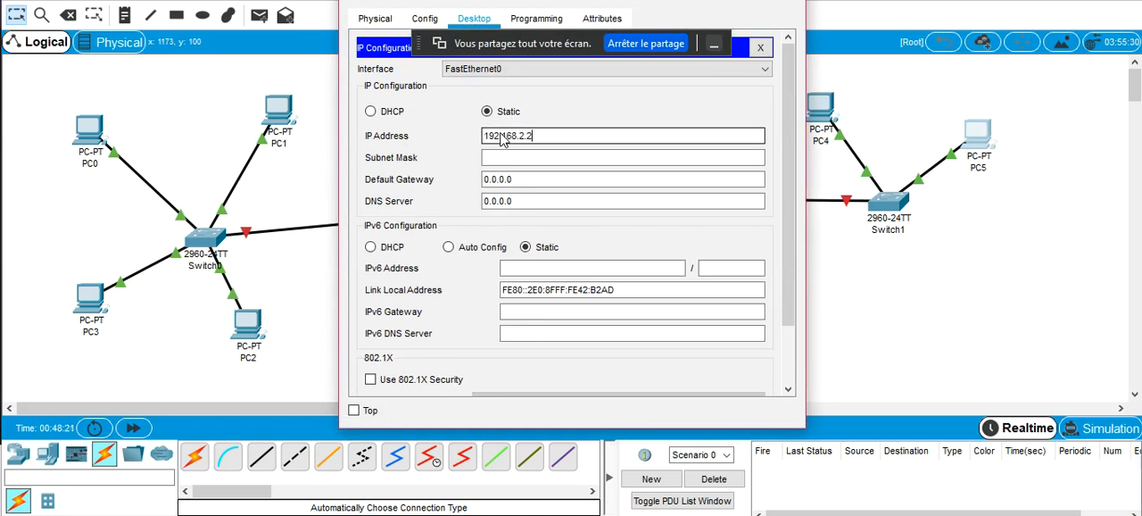
key(Tab)
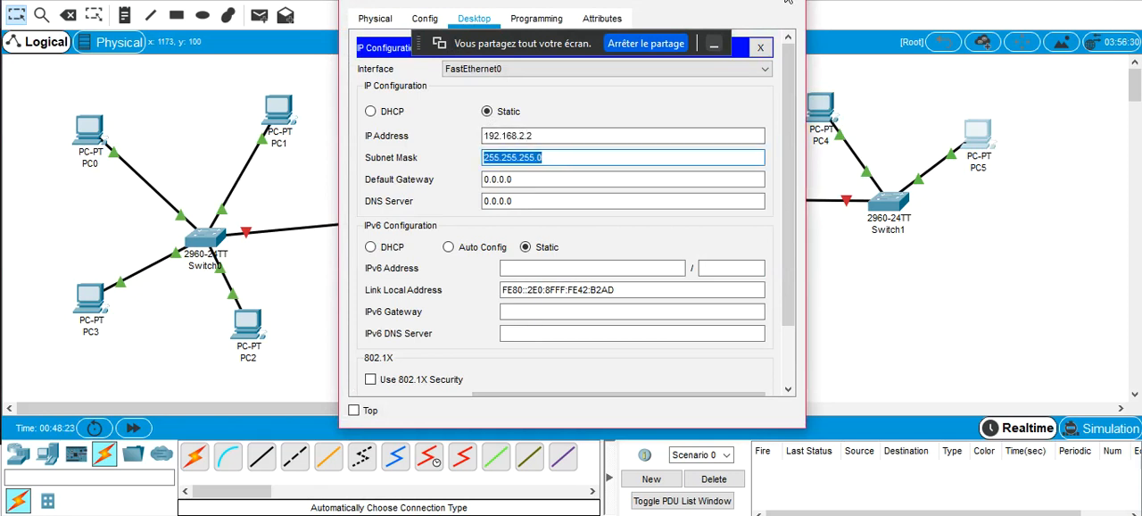
click(788, 2)
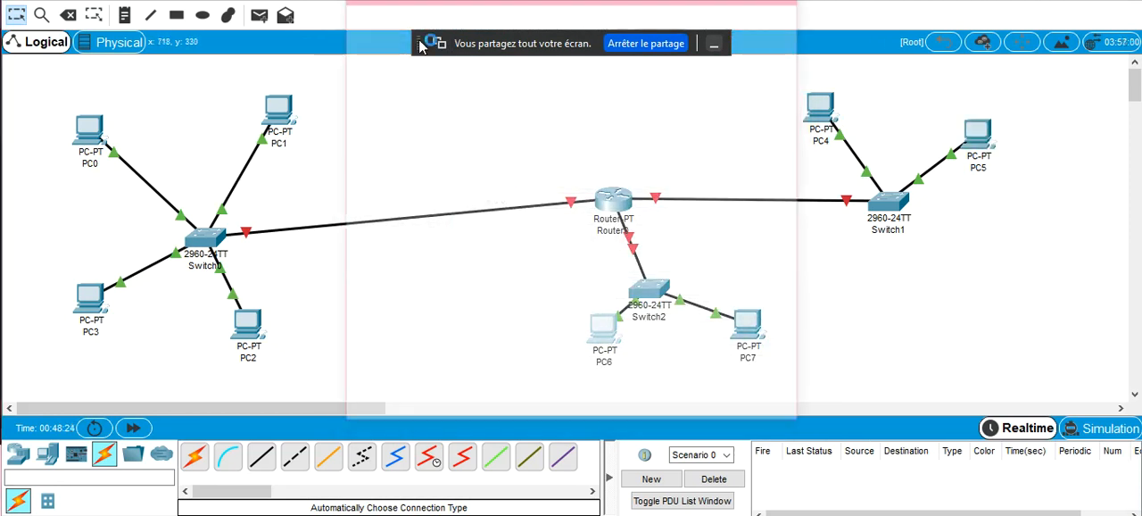
Assign PC6 the static IP address 192.168.3.1 with the default subnet mask
click(603, 329)
click(474, 17)
click(412, 103)
click(532, 136)
text(192.168.1.1)
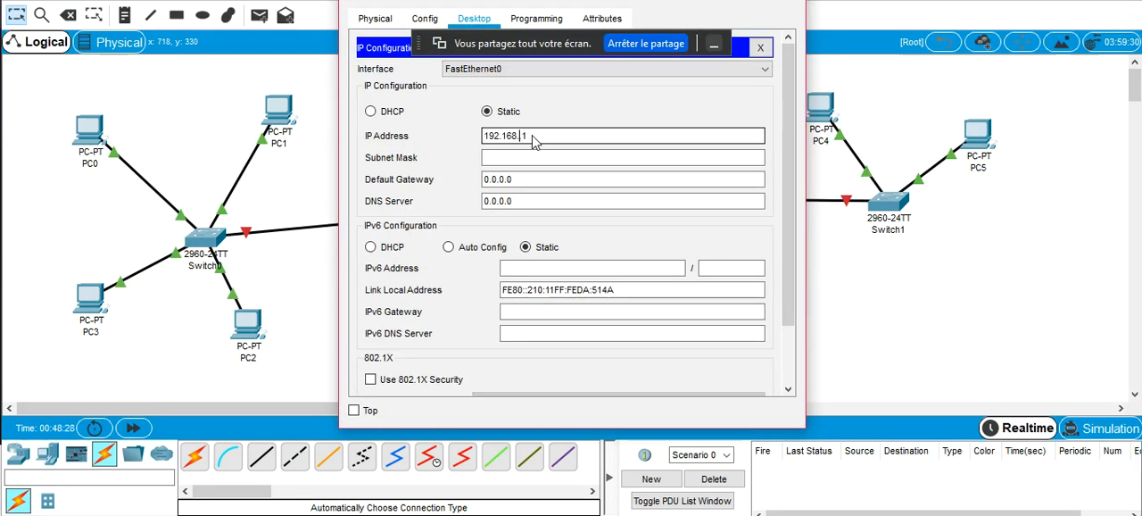
key(BackSpace)
key(BackSpace)
key(BackSpace)
text(3.1)
key(Tab)
click(800, 3)
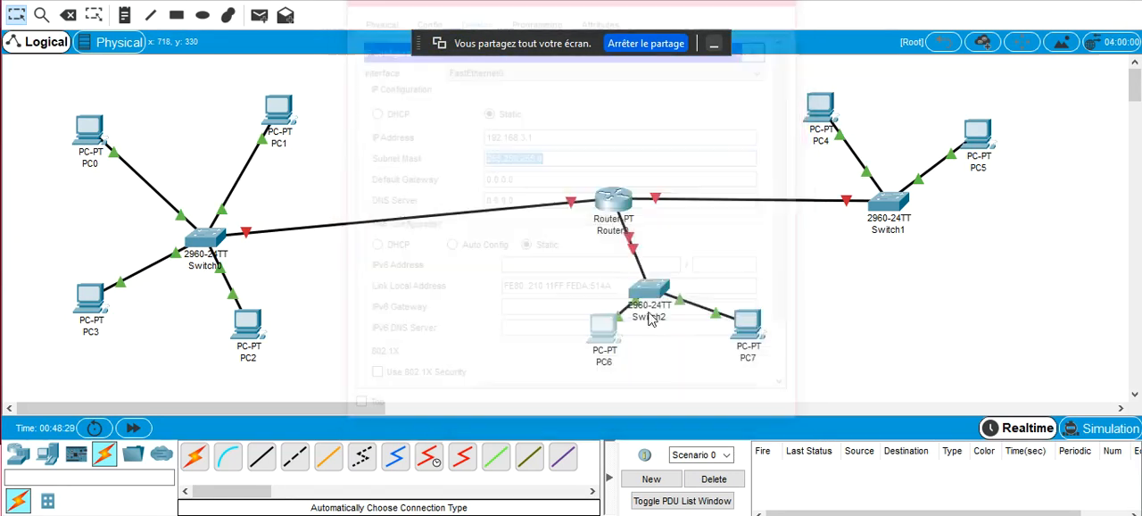
Open PC7's IP configuration and start entering a static IPv4 address beginning with 192.168
click(746, 323)
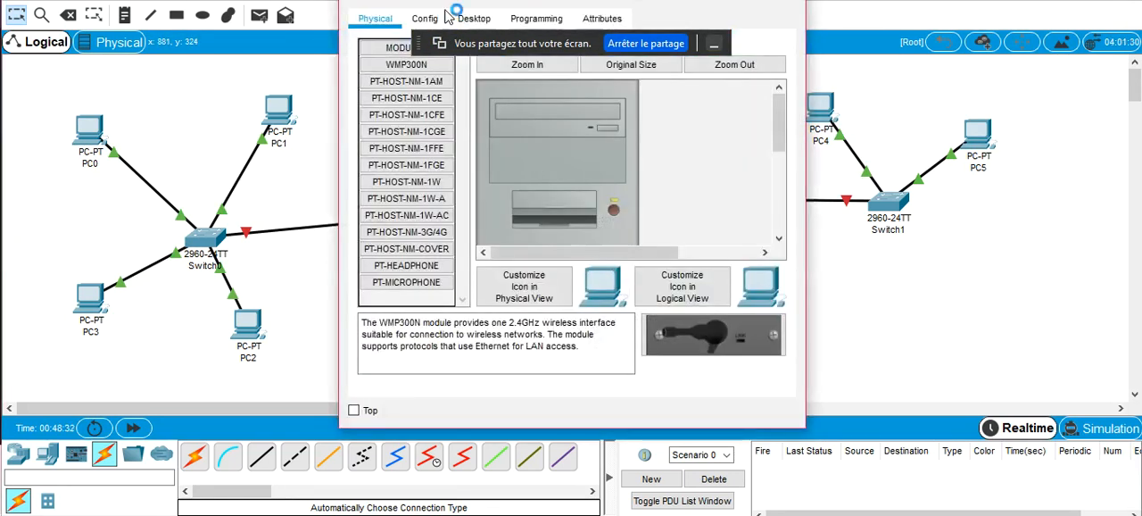
click(475, 21)
click(422, 91)
click(556, 141)
text(192.168.1.1)
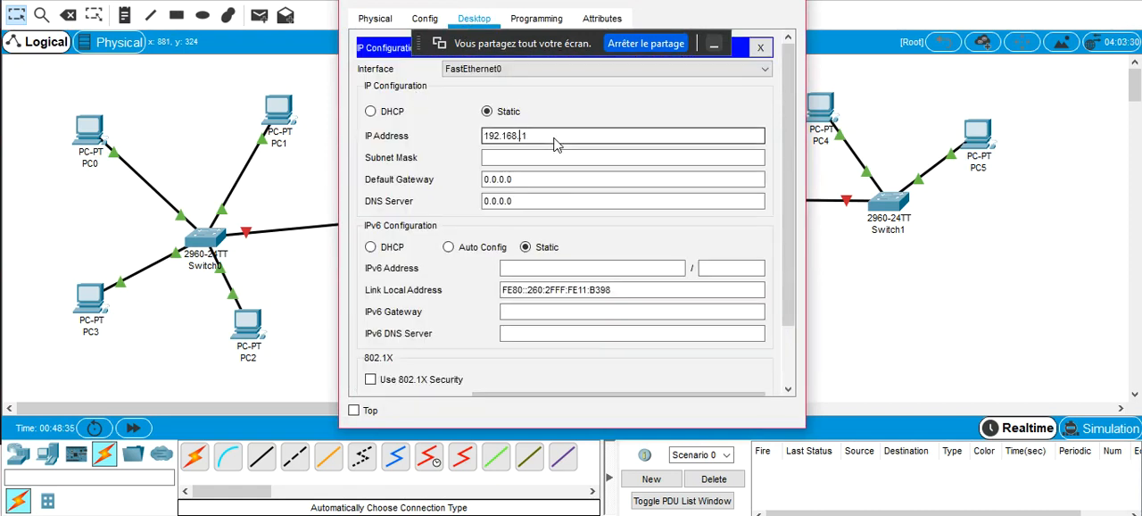
click(620, 515)
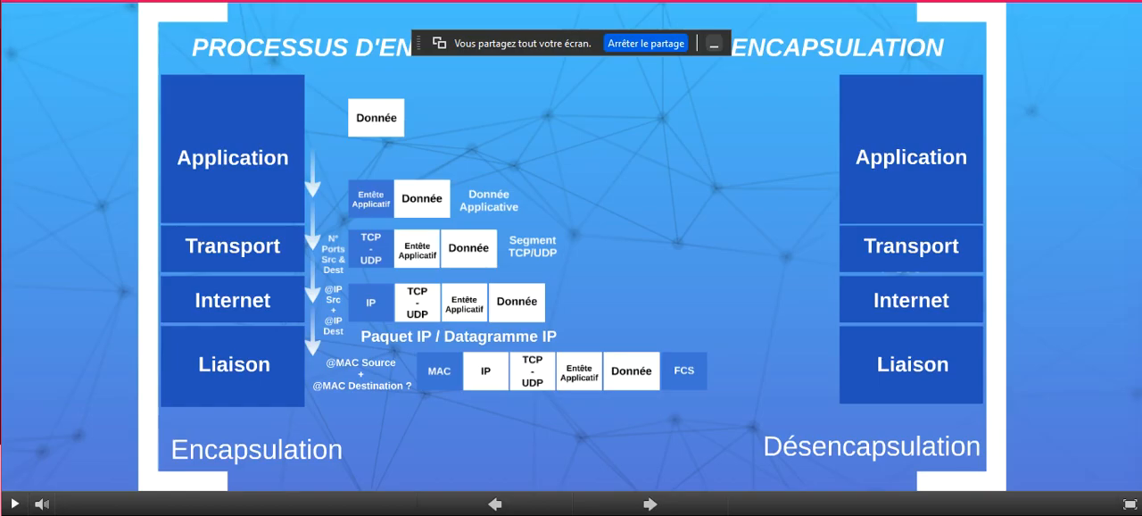
drag(737, 1, 620, 60)
click(980, 67)
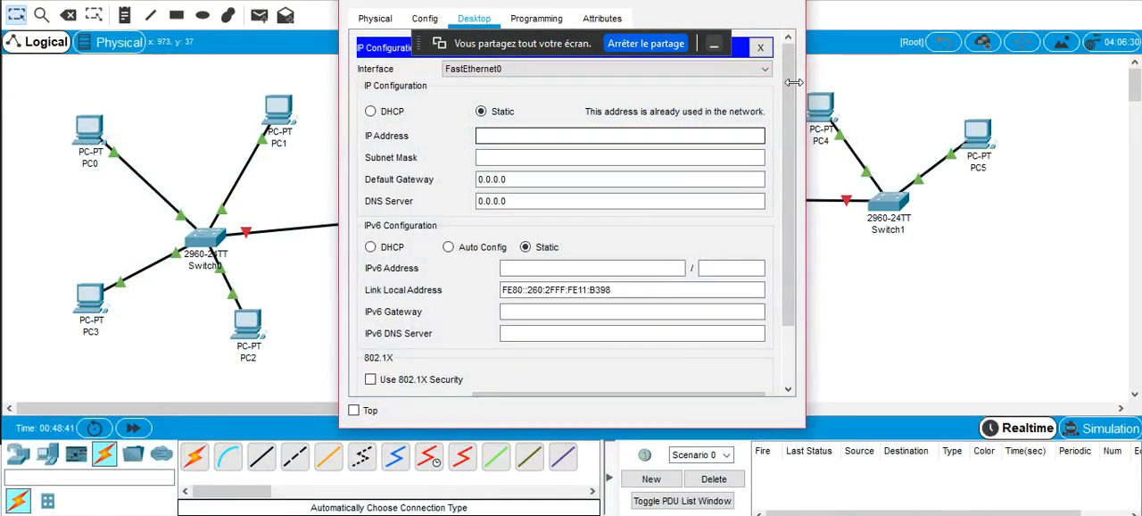
Set PC7's static IP address to 192.168.3.2 with subnet mask 255.255.255.0 and close its configuration
click(565, 134)
text(192.168.1.1)
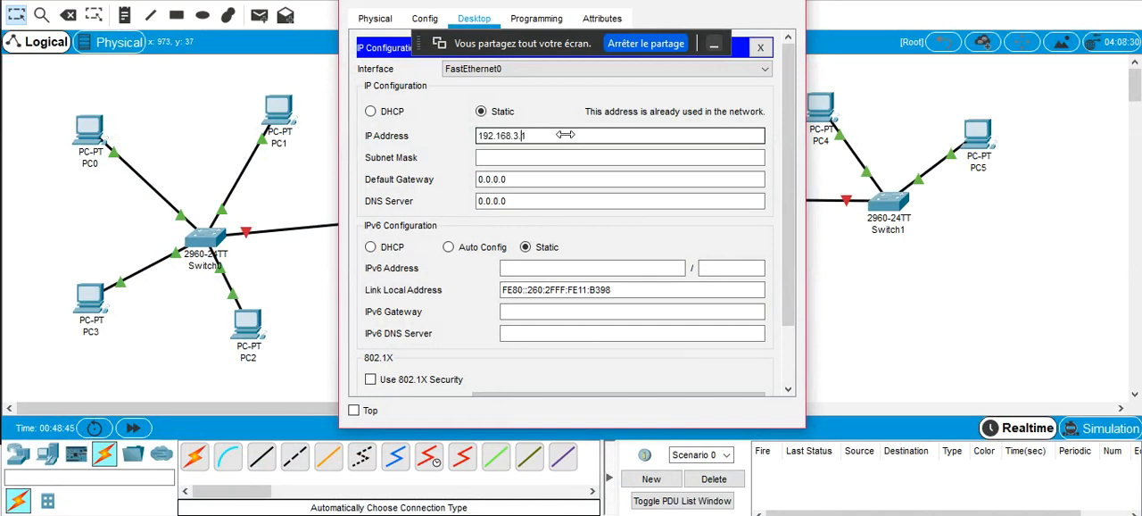
key(BackSpace)
text(2)
key(Tab)
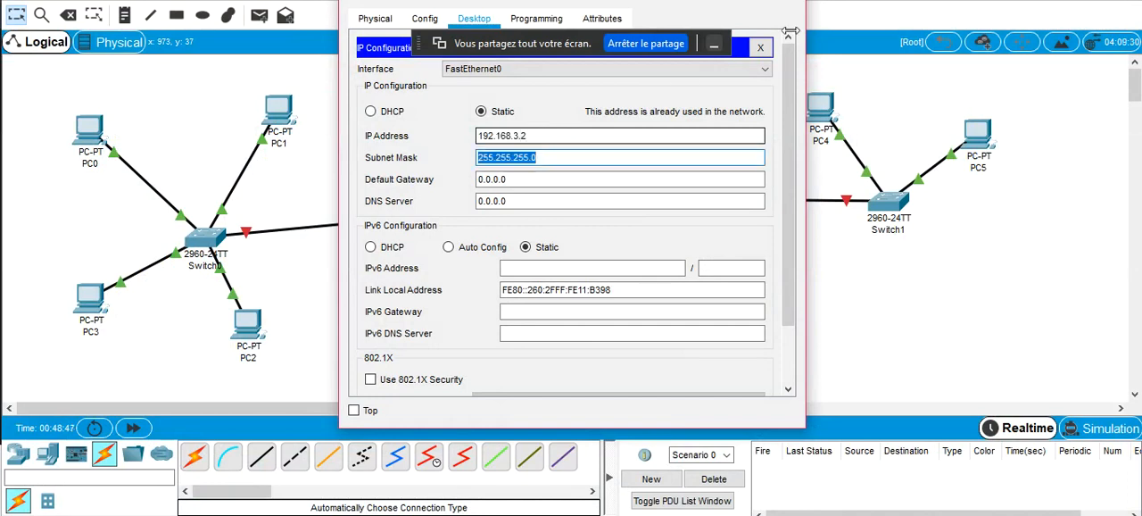
click(788, 2)
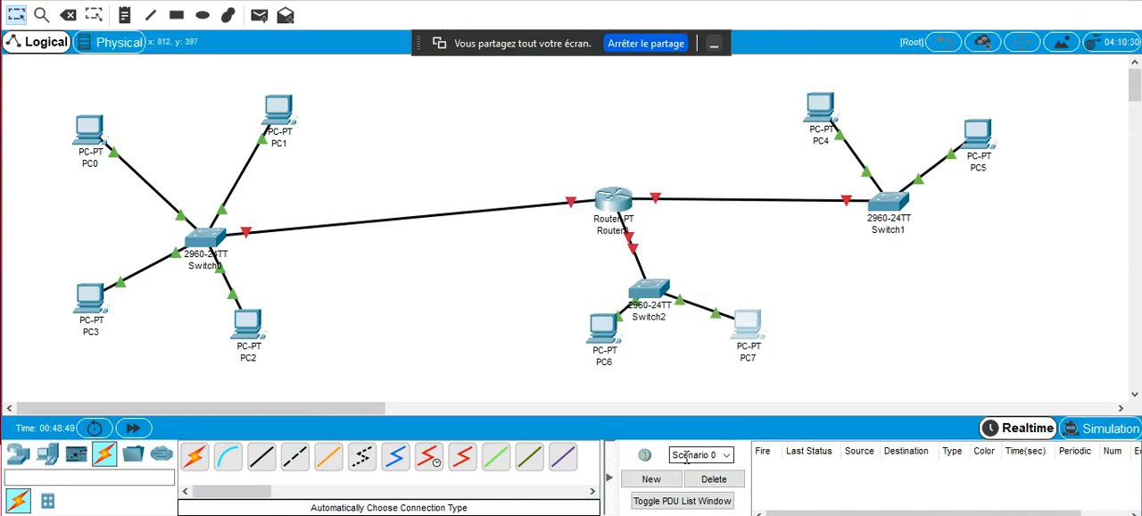
Move PC6 slightly farther from Switch2 and Router0 higher in the workspace to spread out the links
drag(610, 357, 580, 357)
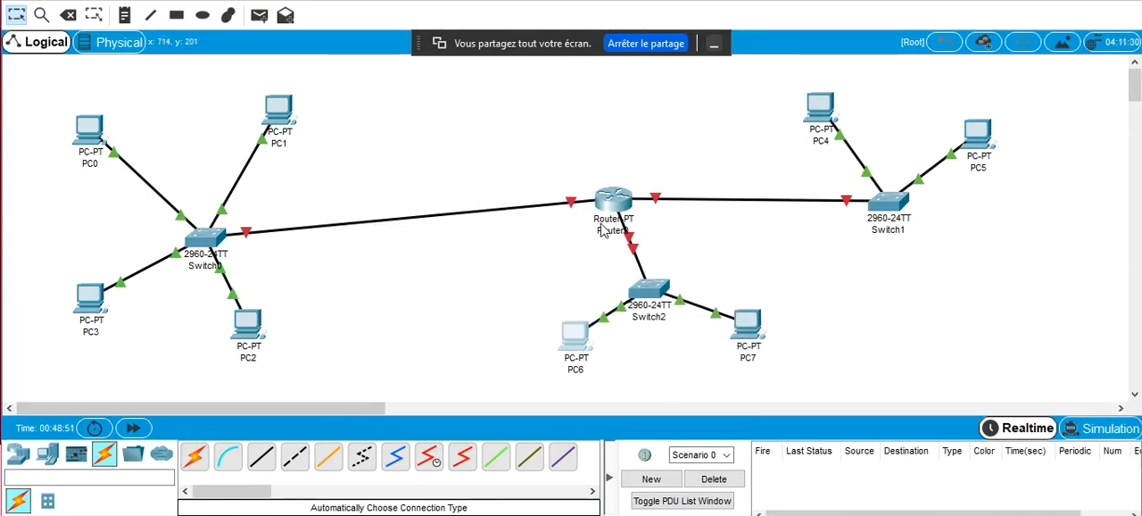
drag(607, 207, 605, 154)
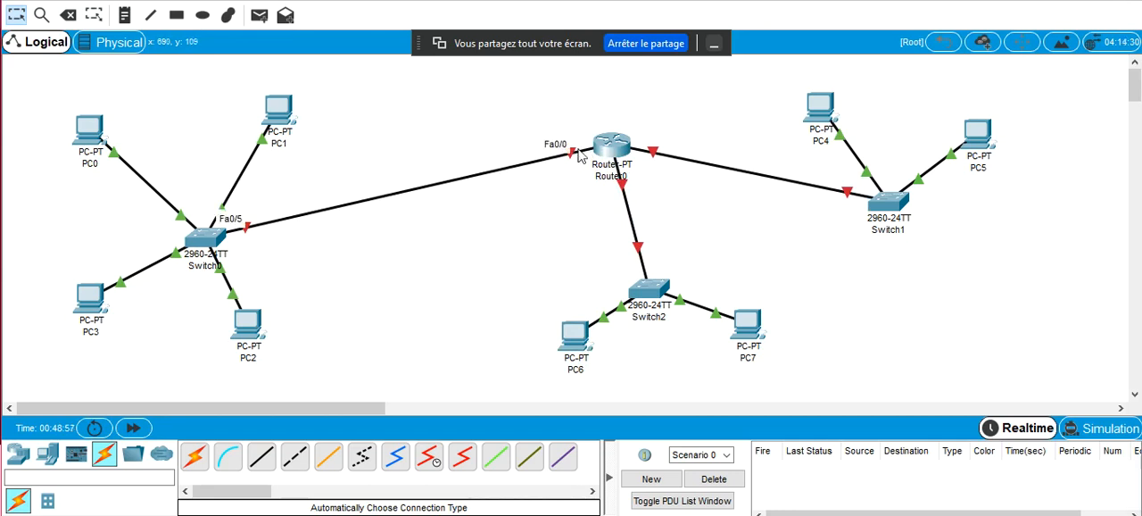
Open Router0's command line, answer NO to the initial configuration dialog, and enter global configuration mode
click(610, 145)
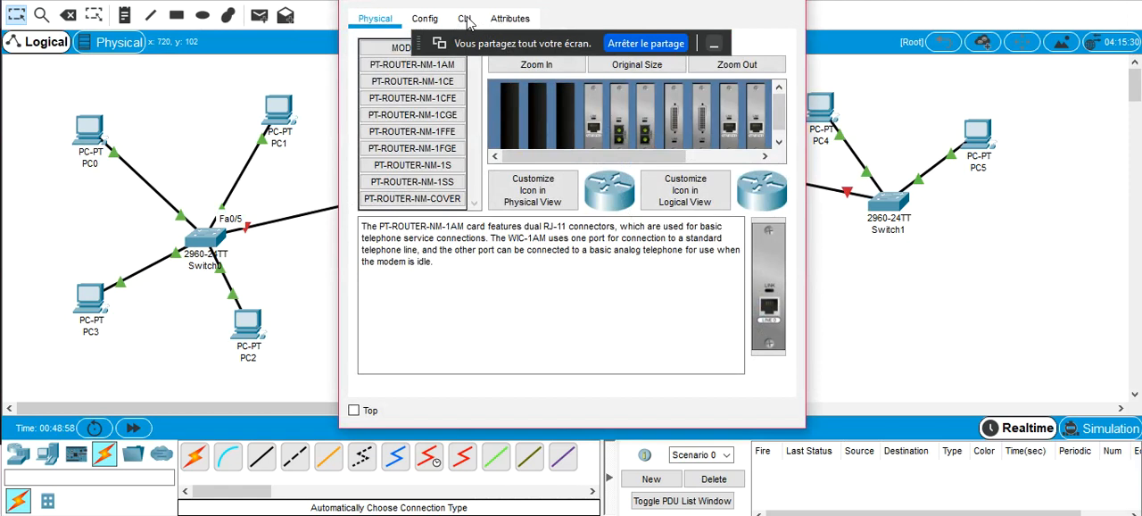
click(465, 19)
text(NO)
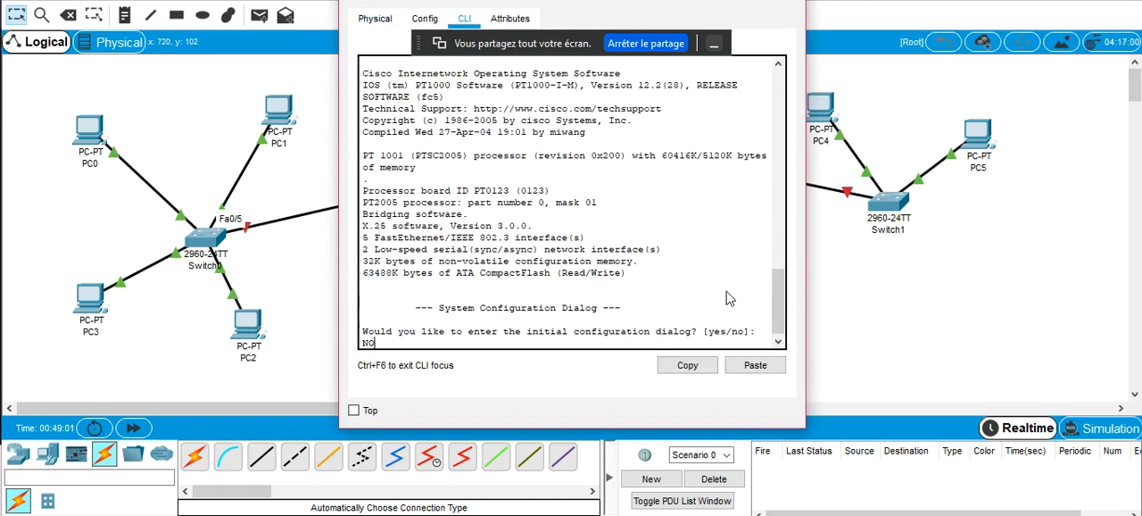
key(Return)
key(Return)
text(en)
key(Return)
text(conf)
key(Tab)
text(t)
key(Tab)
key(Return)
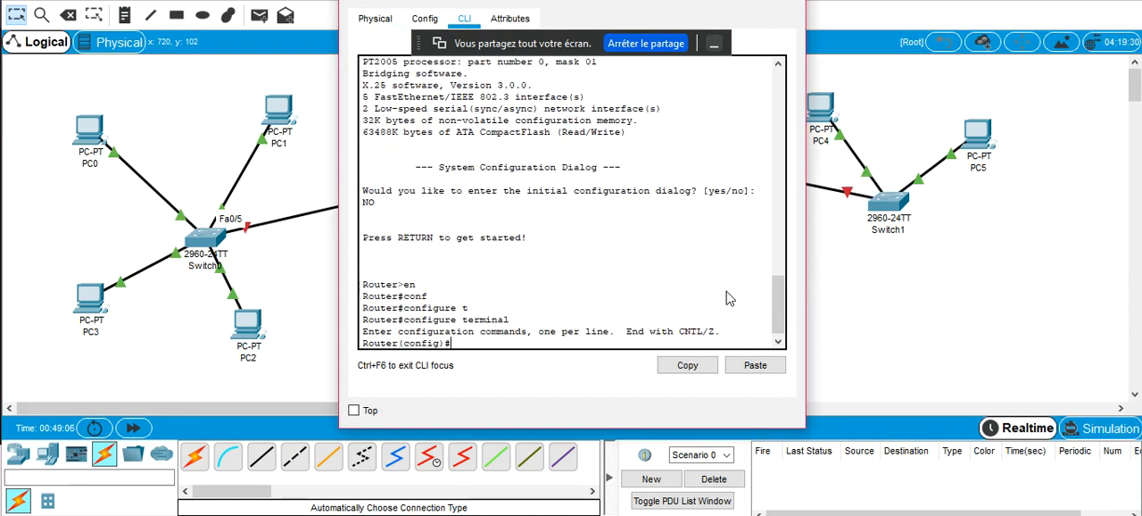
Assign IP address 192.168.1.254 with mask 255.255.255.0 to Router0's interface fastEthernet 0/0
text(in)
key(Tab)
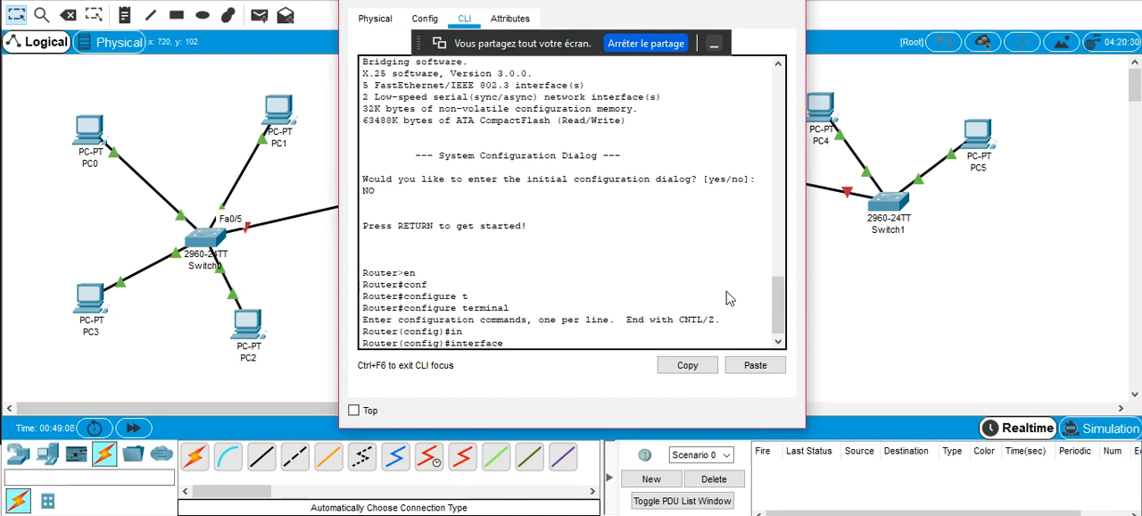
text(f)
key(Tab)
text(0/0)
key(Return)
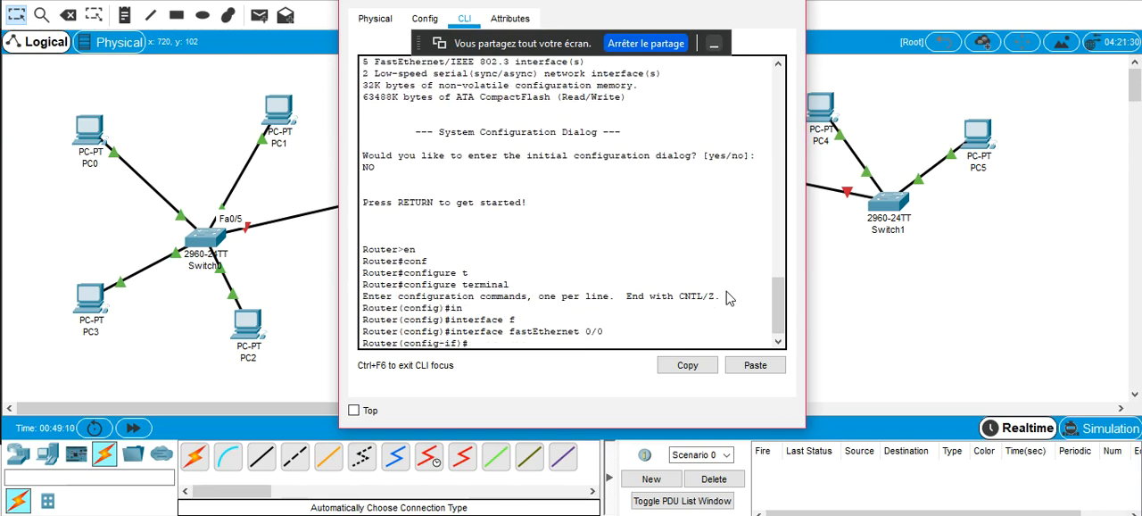
text(ip ad)
key(Tab)
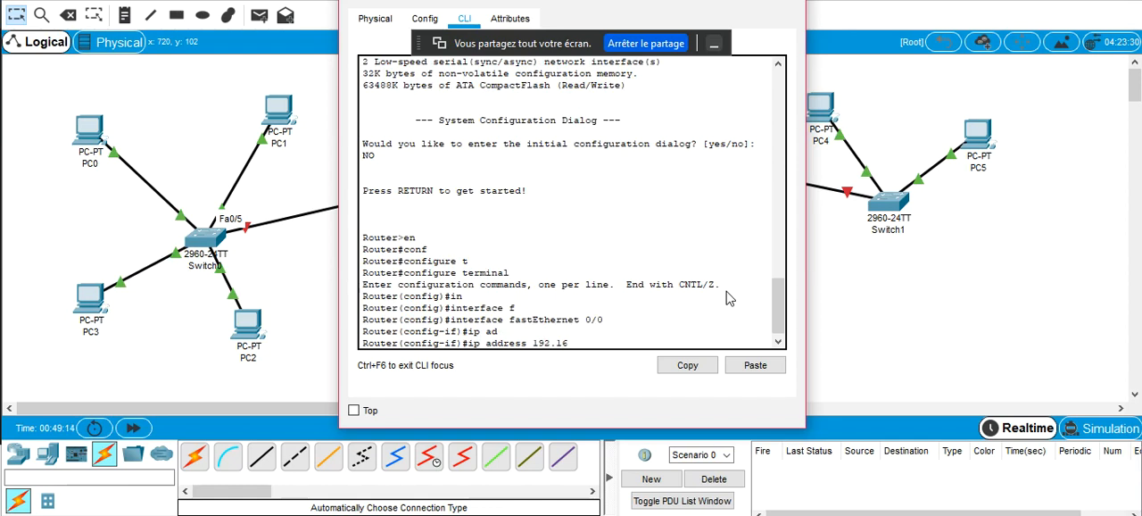
text(192.168.2.254 255.)
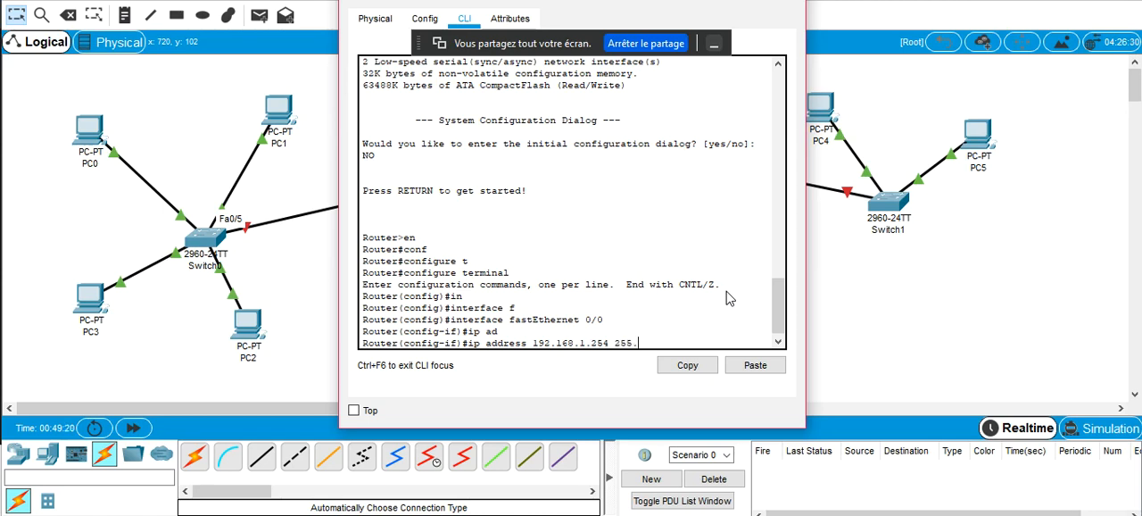
text(255.255.0)
key(Return)
Enable the fastEthernet 0/0 interface with no shutdown and exit to global configuration mode
text(no sh)
key(Tab)
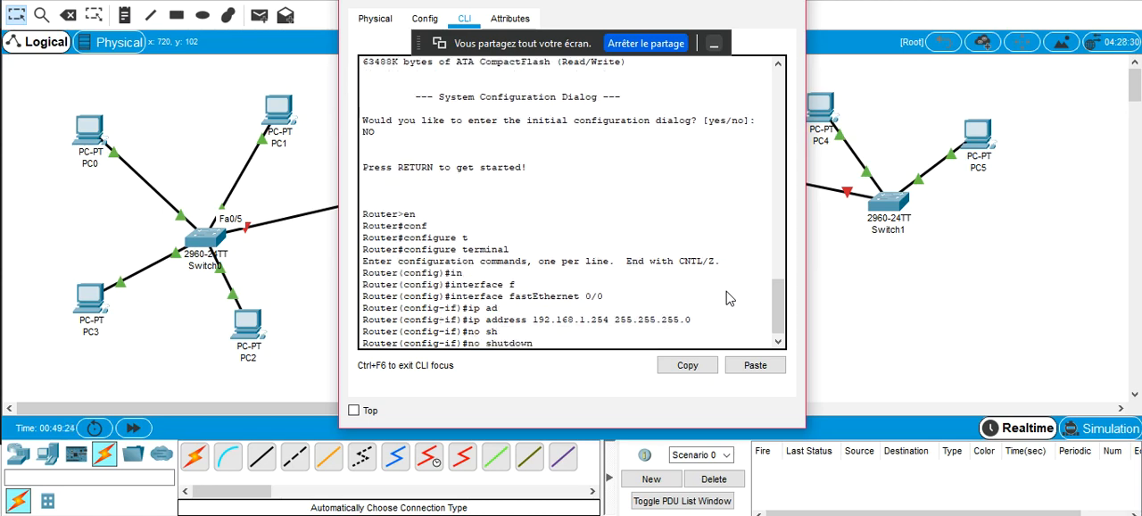
key(Return)
text(exit)
key(Return)
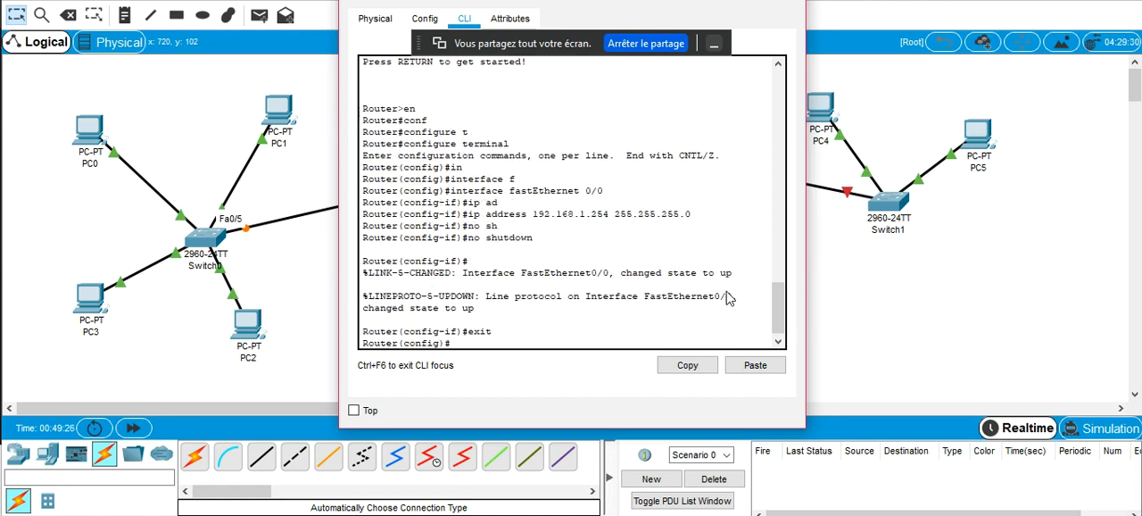
Check Router0's port toward Switch1 and assign its interface fastEthernet 1/0 the IP address 192.168.2.254 with mask 255.255.255.0
click(308, 297)
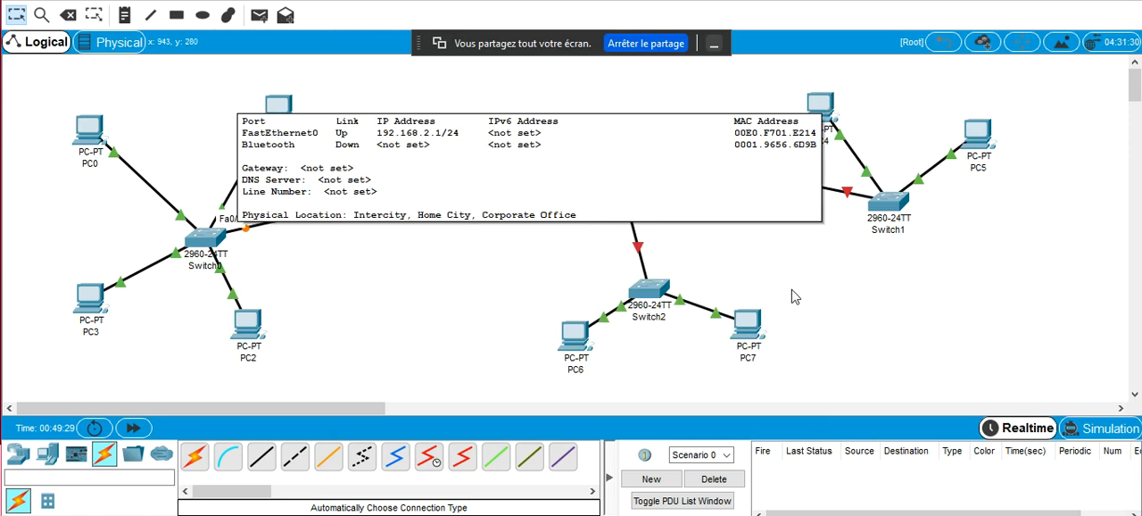
mouse_move(654, 155)
click(611, 150)
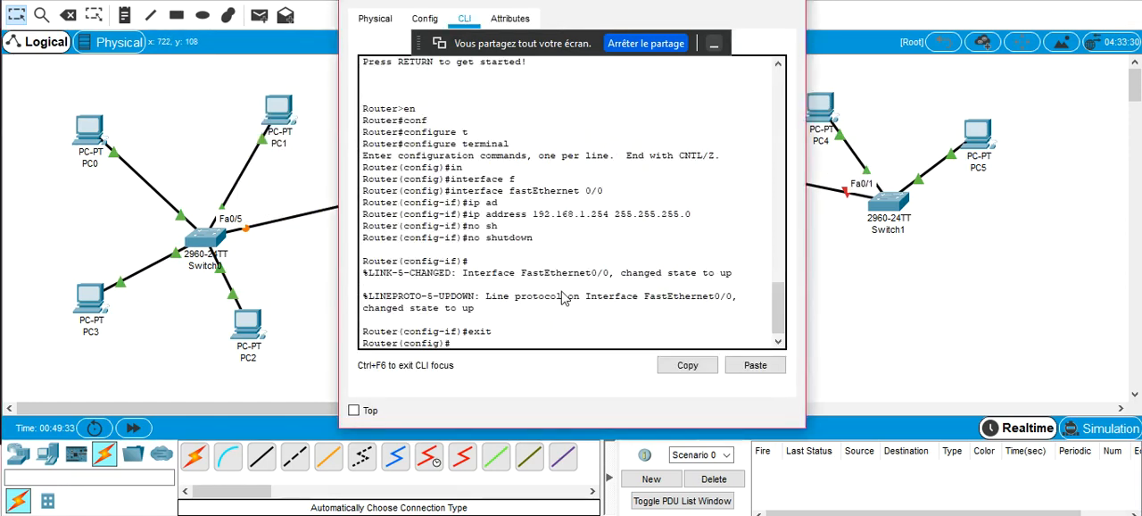
key(Tab)
text(f)
key(Tab)
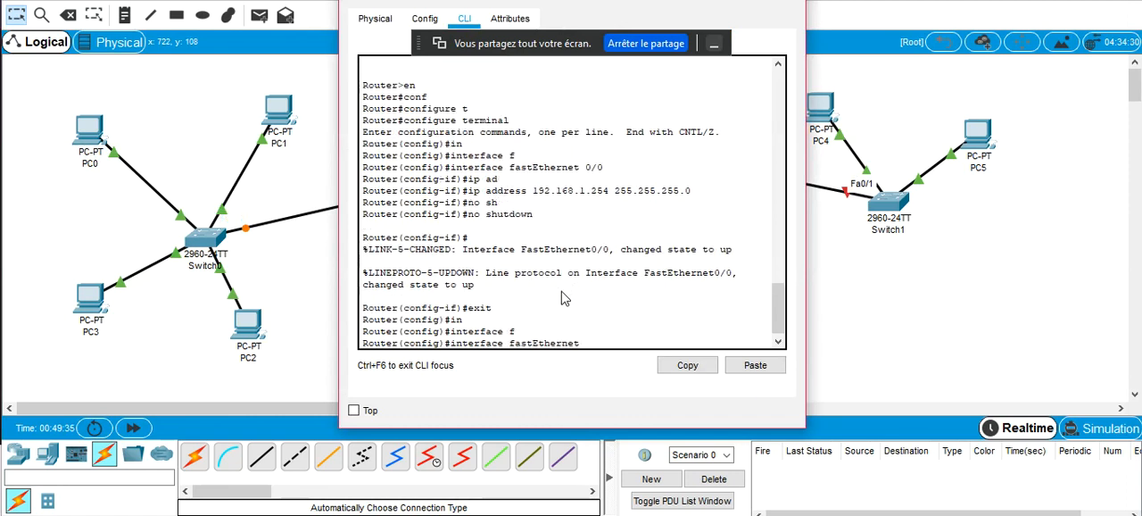
key(Return)
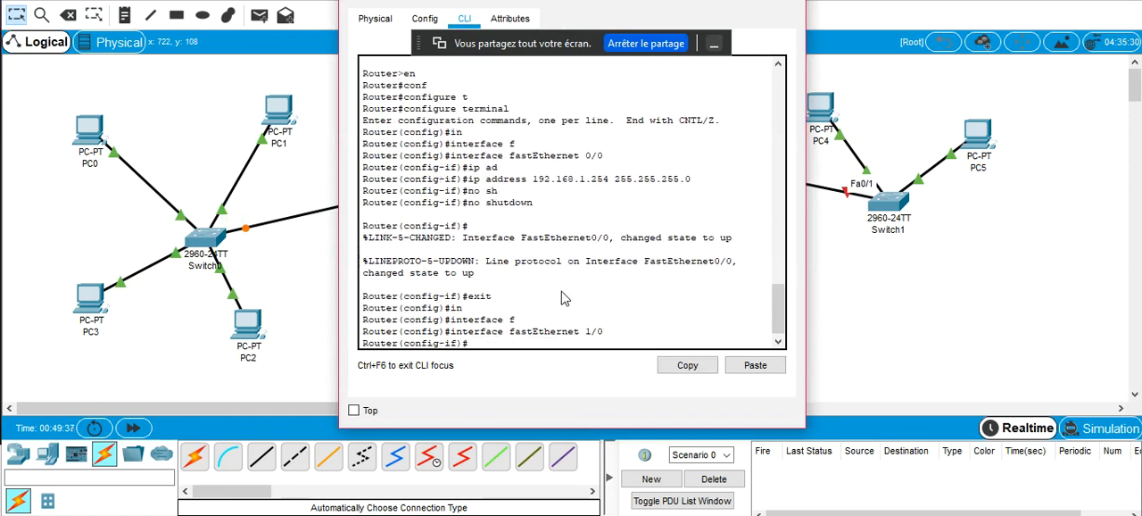
text(ip ad)
key(Tab)
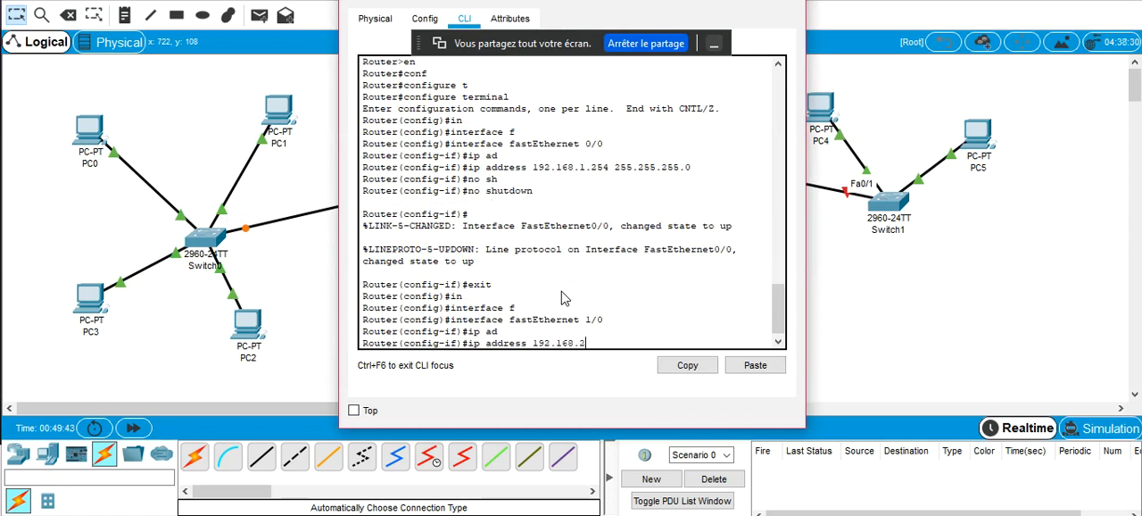
text(192.168.2.254 255.255.255.0)
key(Return)
Enable the fastEthernet 1/0 interface with no shutdown and exit to global configuration mode
text(no s)
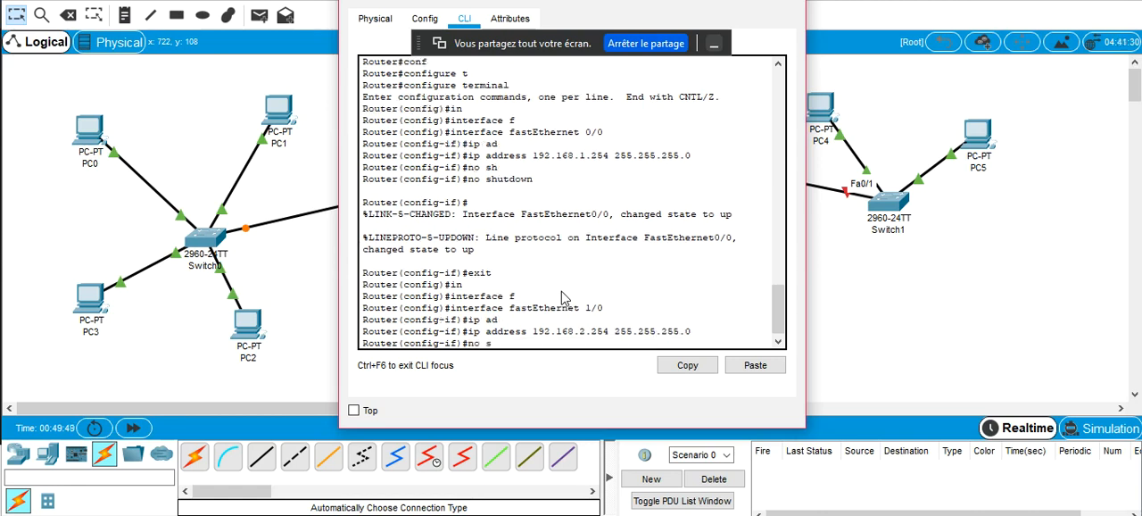
text(hutdown)
key(Tab)
key(Return)
text(ex)
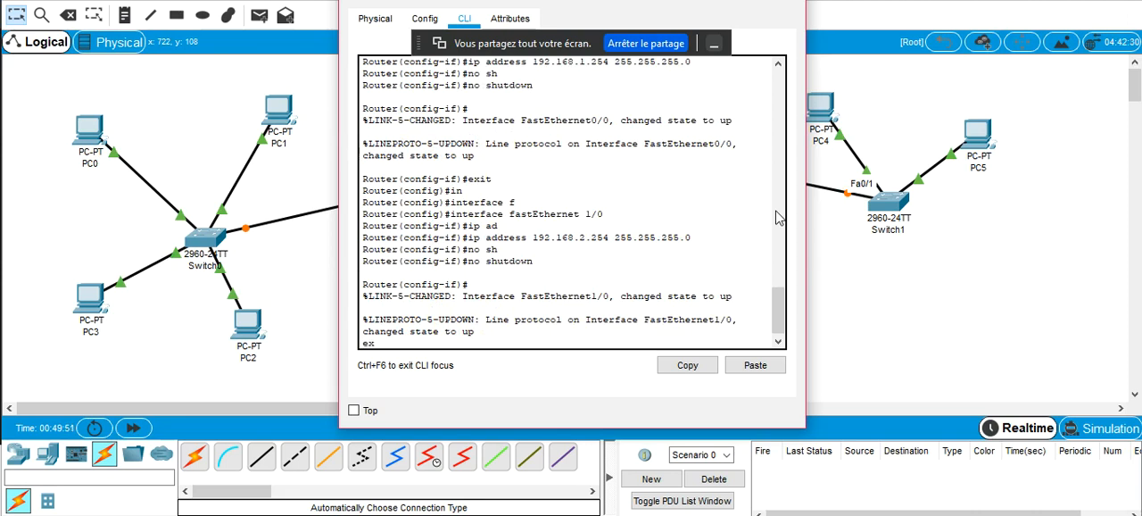
text(it)
key(Return)
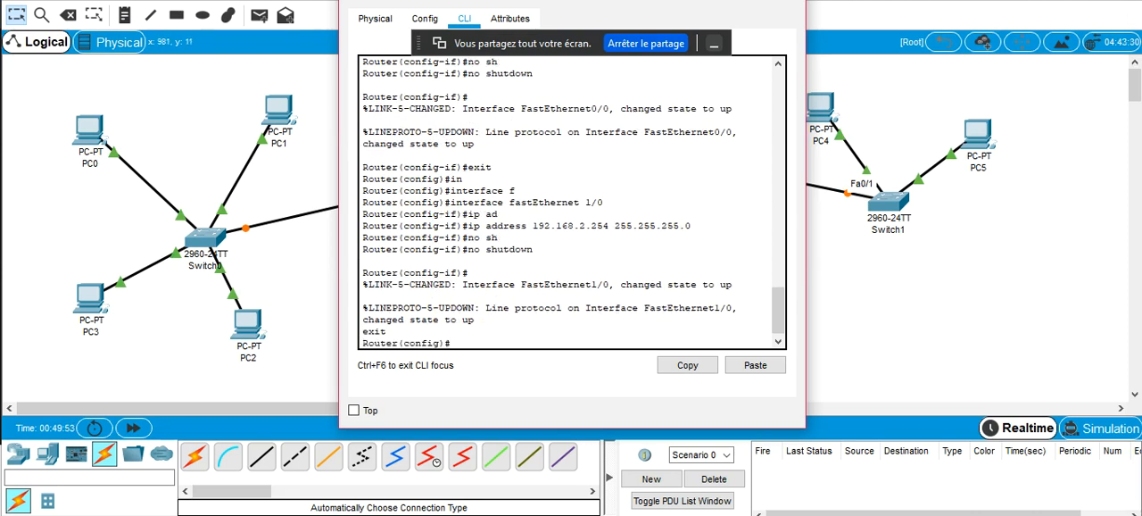
Check Router0's port toward Switch2 and assign its interface fastEthernet 6/0 the IP address 192.168.3.254 with mask 255.255.255.0
click(717, 1)
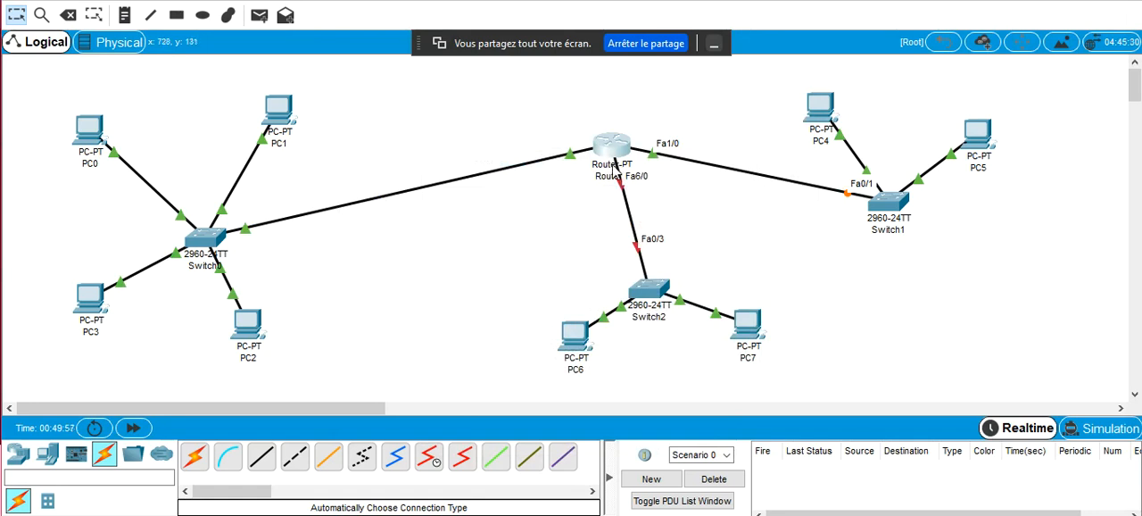
click(613, 154)
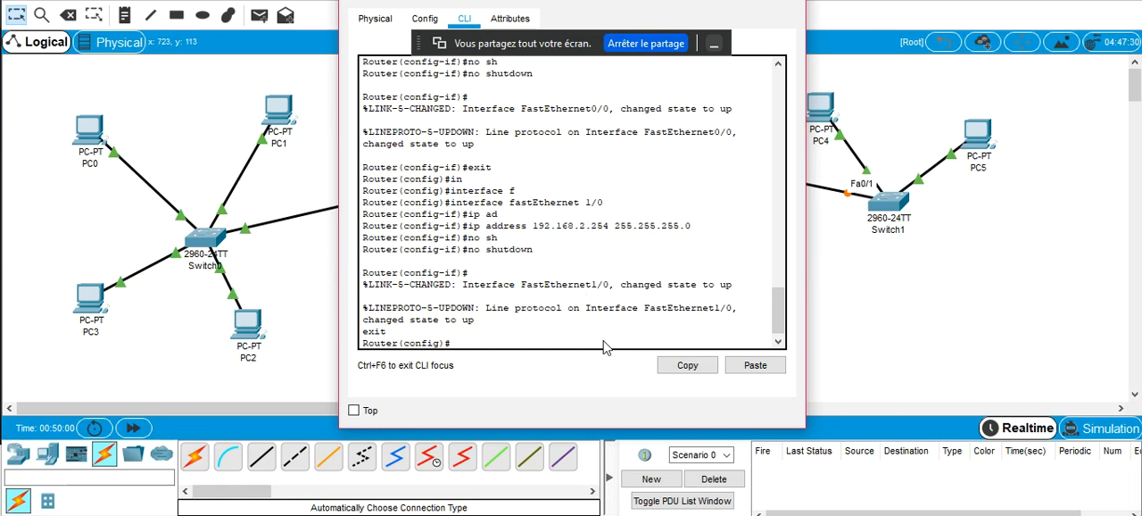
text(in)
key(Tab)
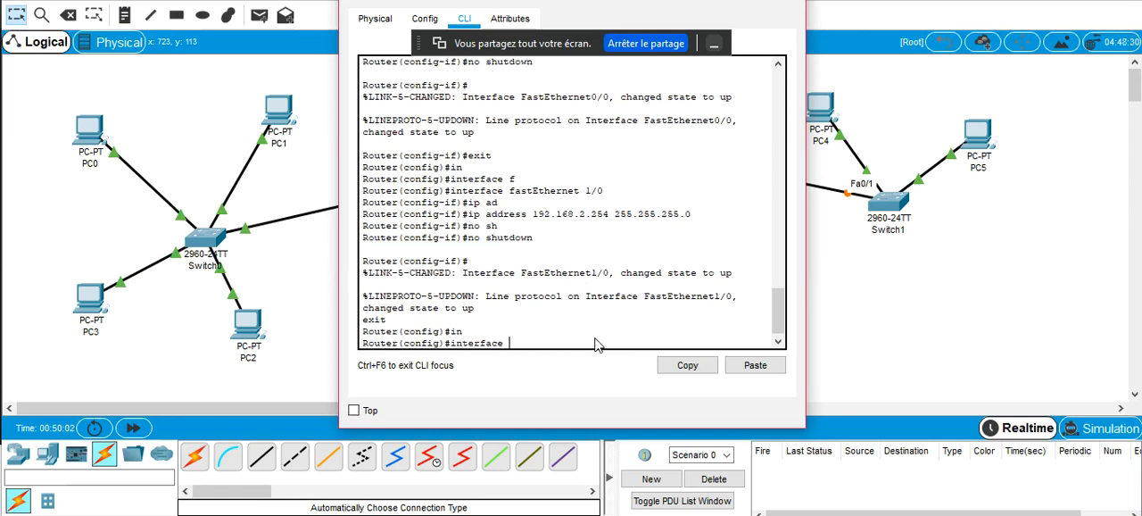
text(f)
key(Tab)
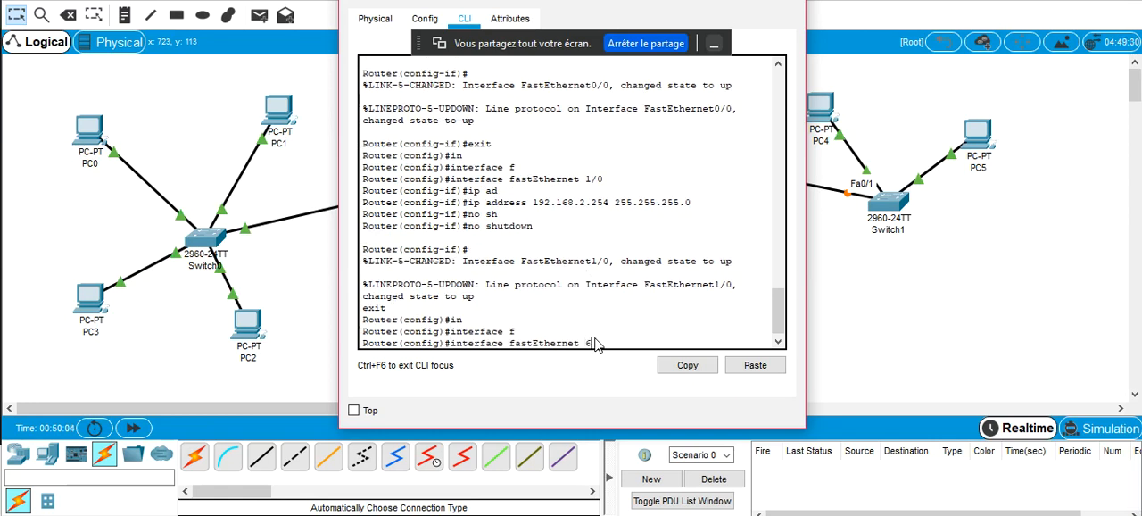
text(6/0)
key(Return)
text(ip)
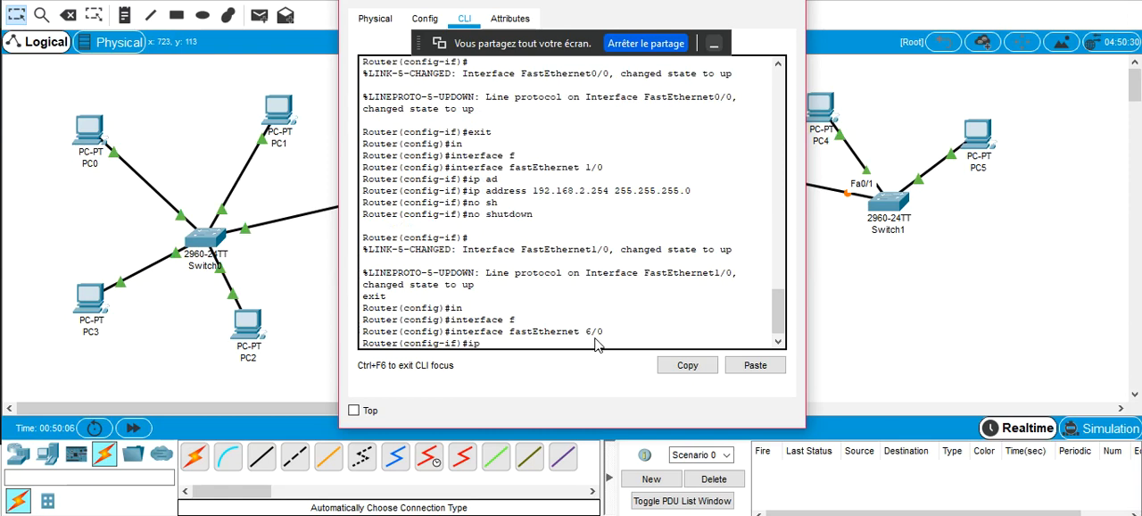
text( ad)
key(Tab)
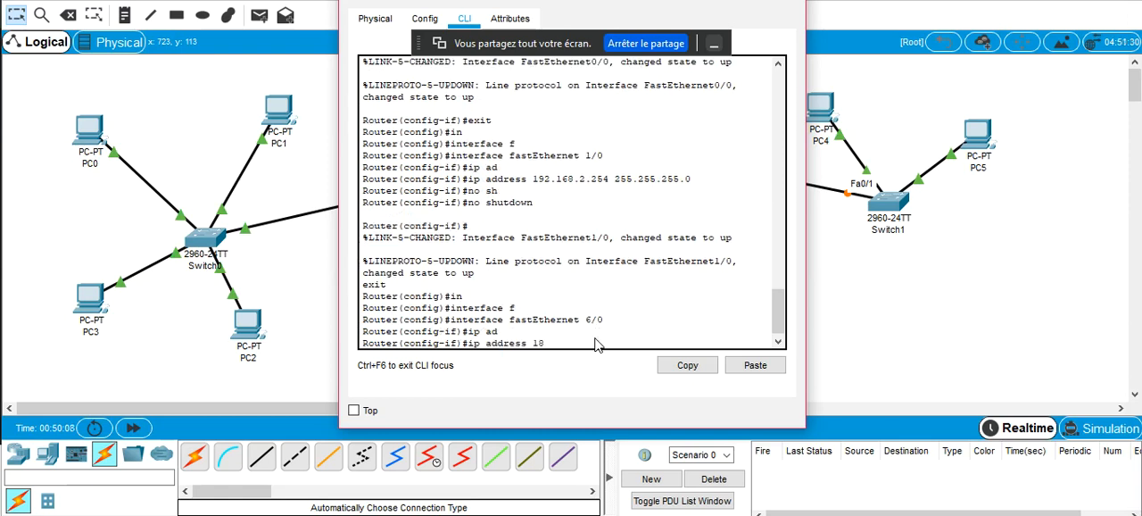
text(192.168.3.254 255.255.2)
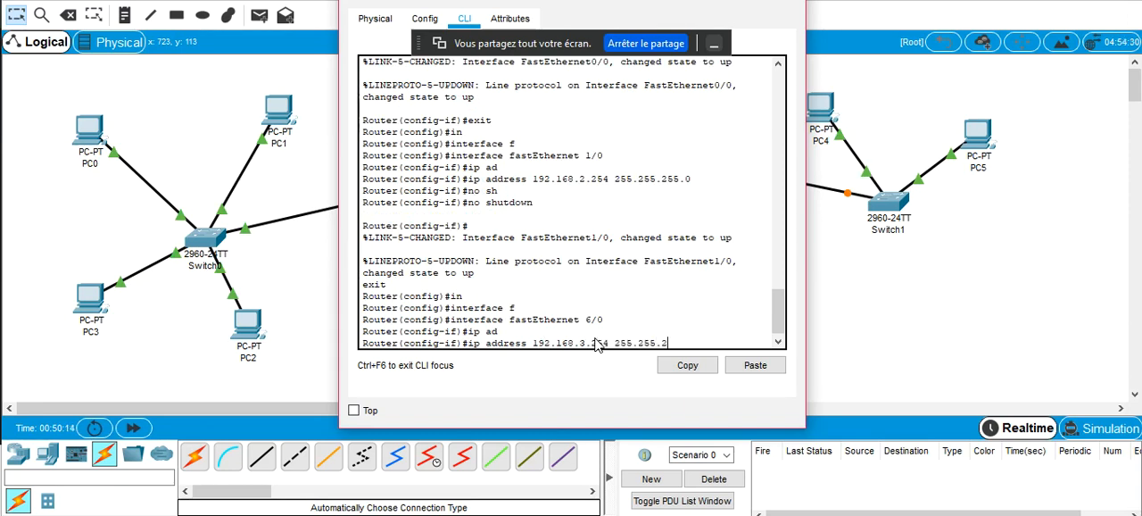
text(0)
key(Return)
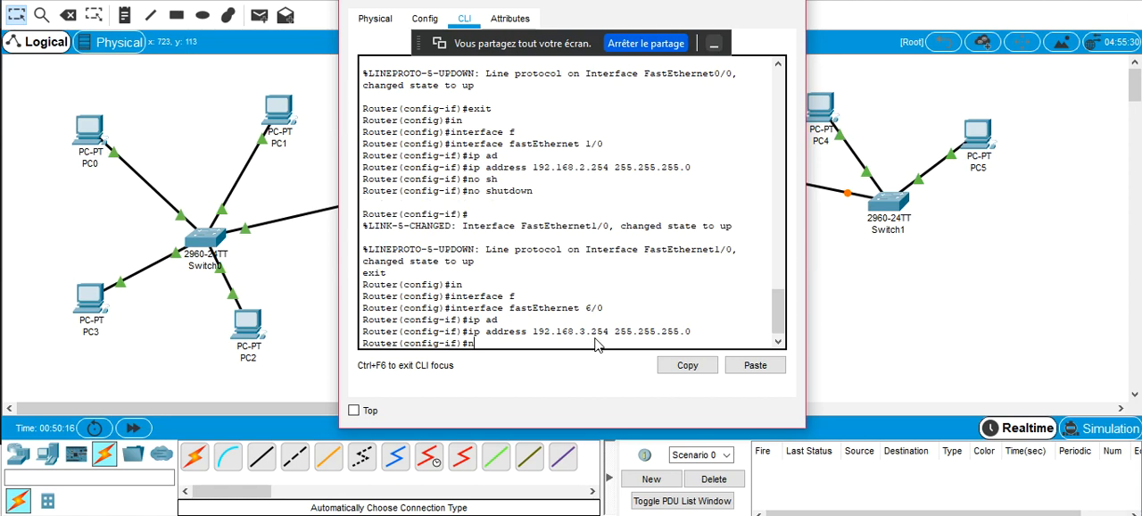
Enable the fastEthernet 6/0 interface with no shutdown, exit to global configuration mode, and close Router0's window
text(no  sh)
key(Tab)
key(Return)
text(exii)
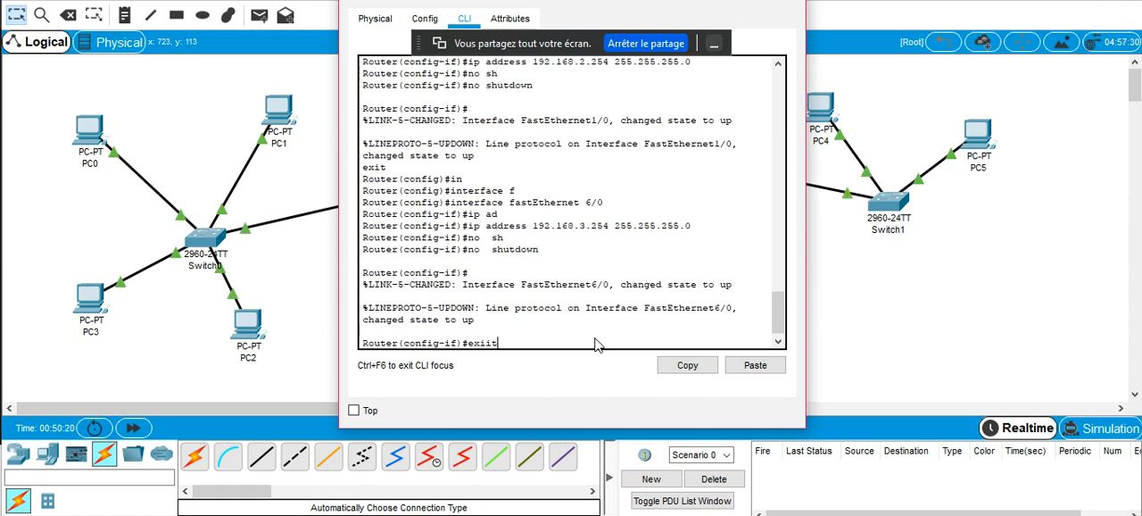
text(t)
key(Return)
text(er(config-if)#e)
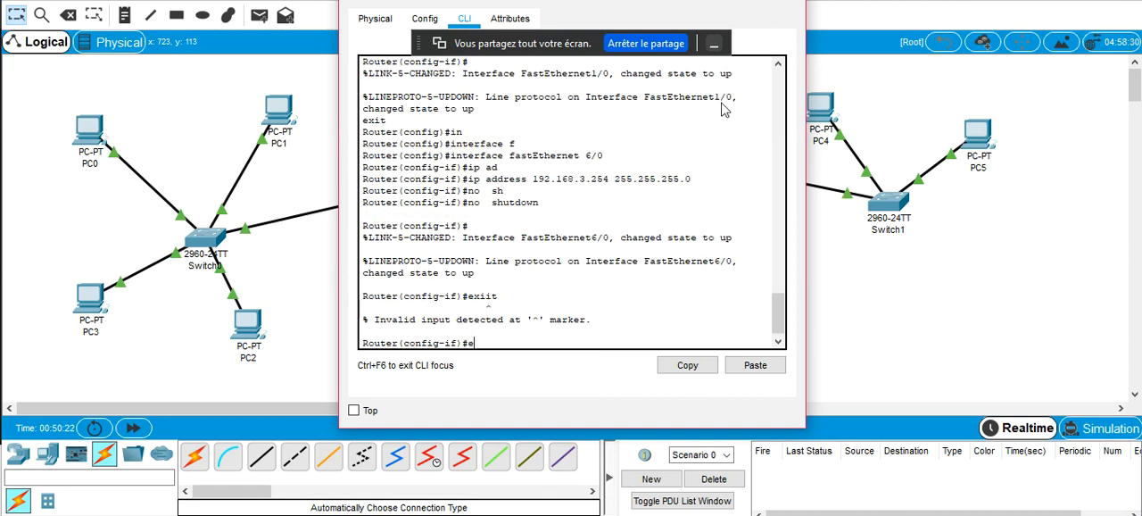
text(xit)
key(Return)
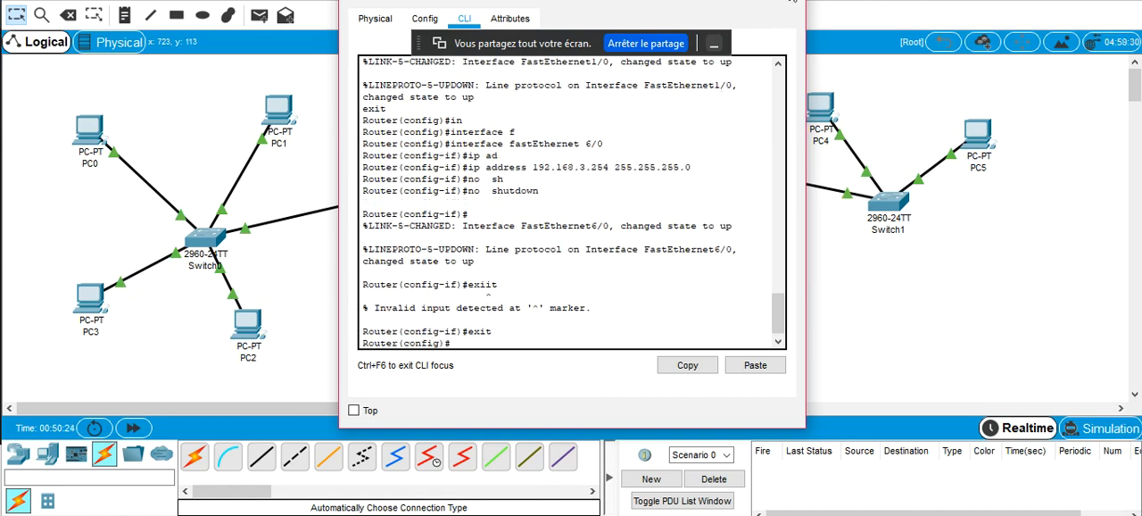
click(789, 0)
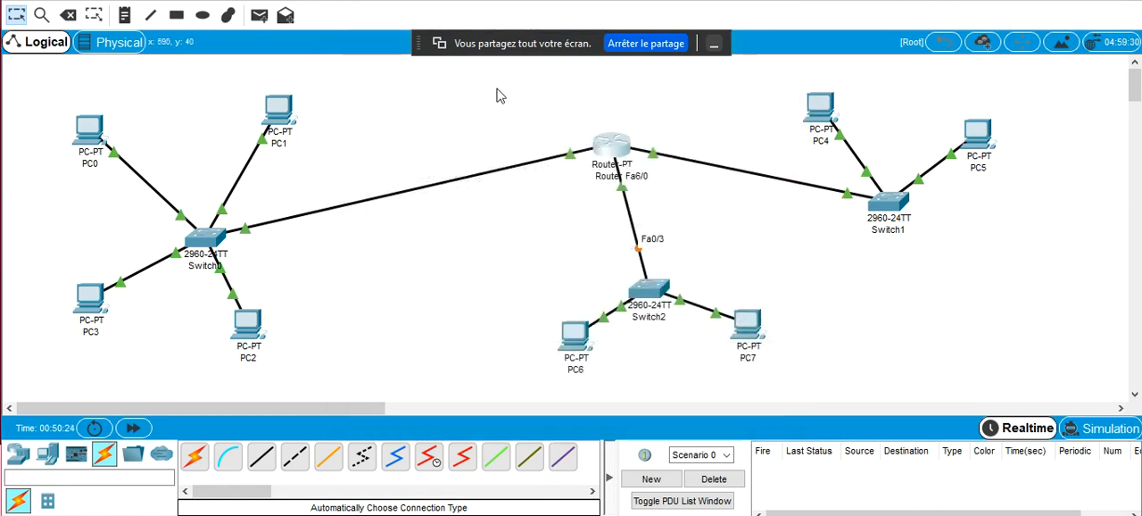
Set PC0's default gateway to 192.168.1.254, copy that address, and close its configuration window
click(93, 132)
click(433, 75)
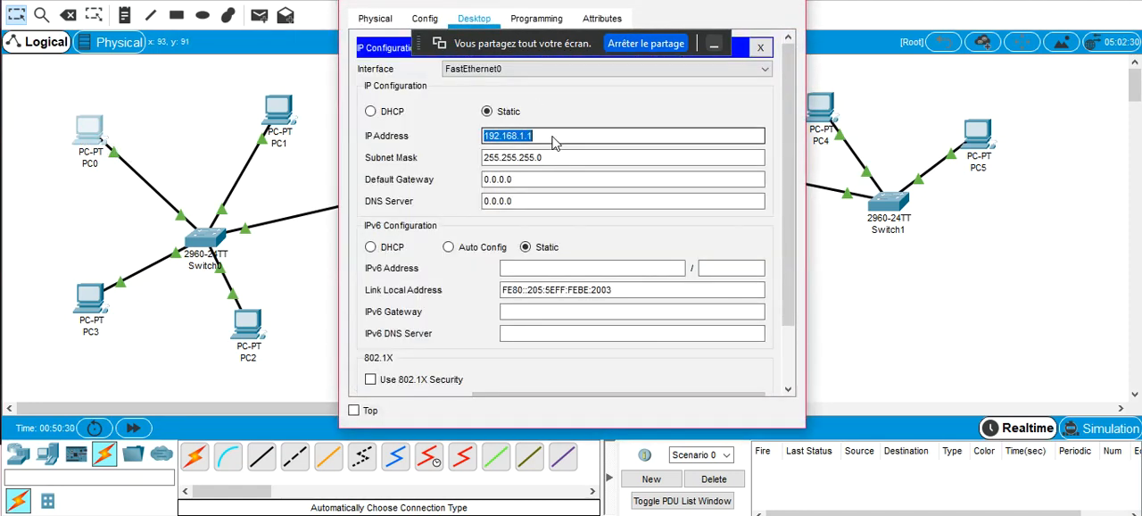
click(550, 181)
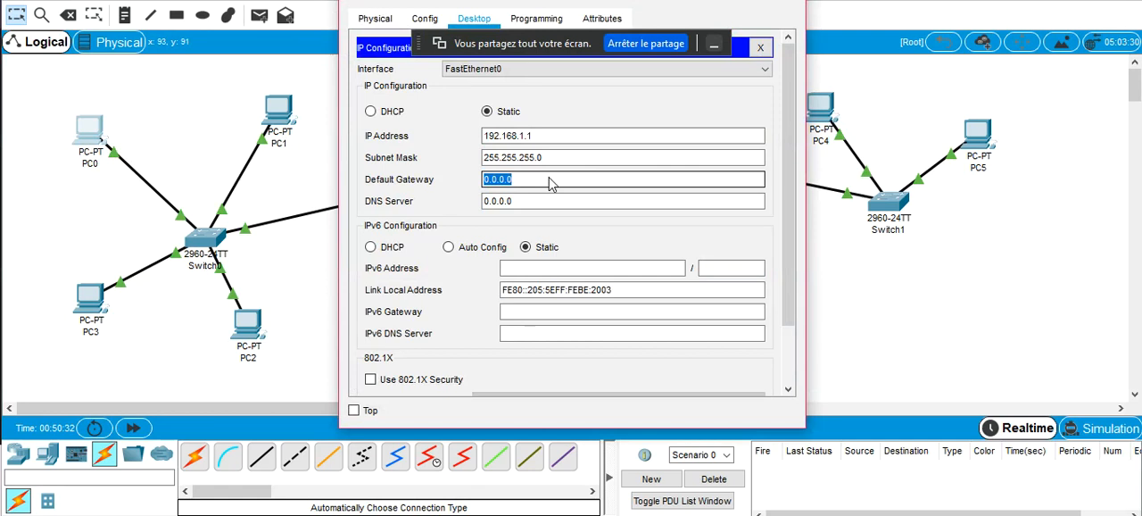
text(192.168.1.1)
text(4)
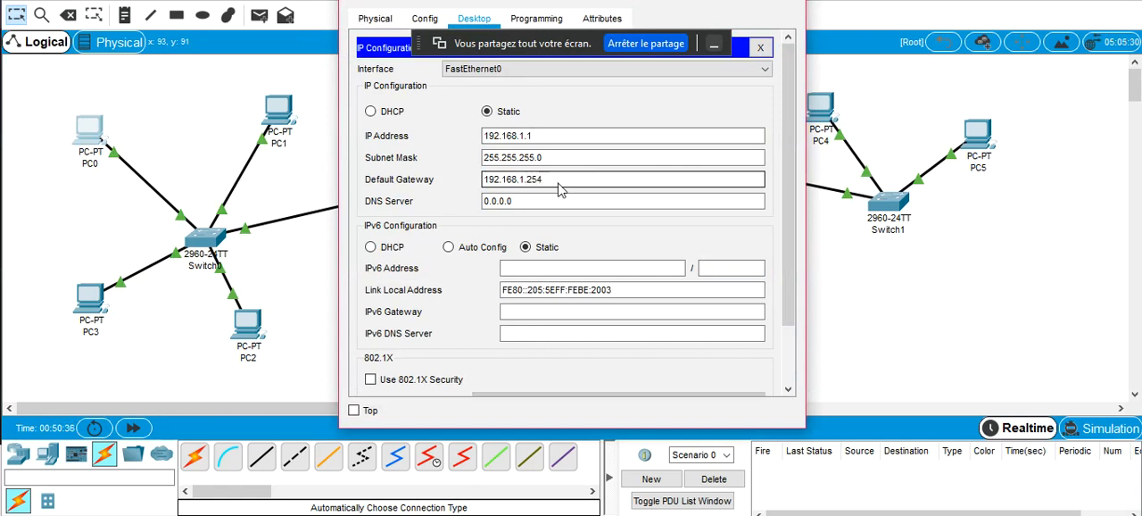
double_click(559, 189)
key(ctrl+c)
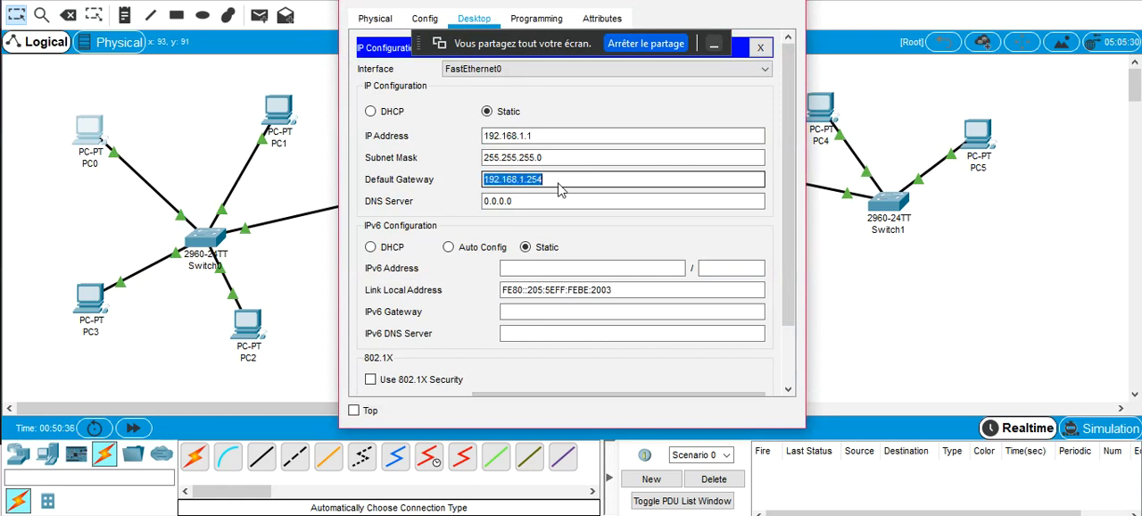
click(788, 5)
Open PC1's IP configuration and paste 192.168.1.254 as its default gateway
click(279, 111)
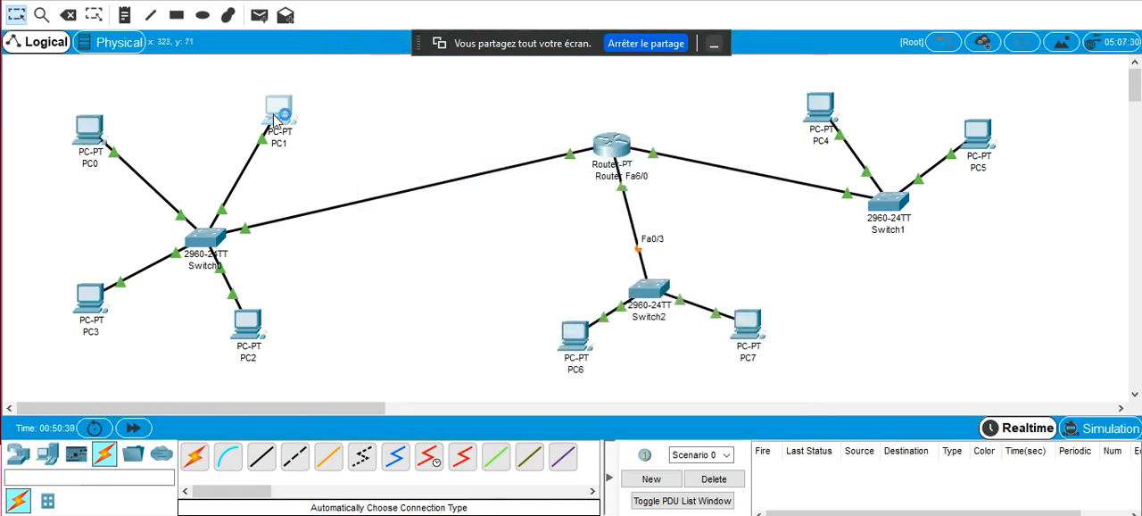
click(434, 102)
double_click(551, 183)
triple_click(551, 183)
key(ctrl+v)
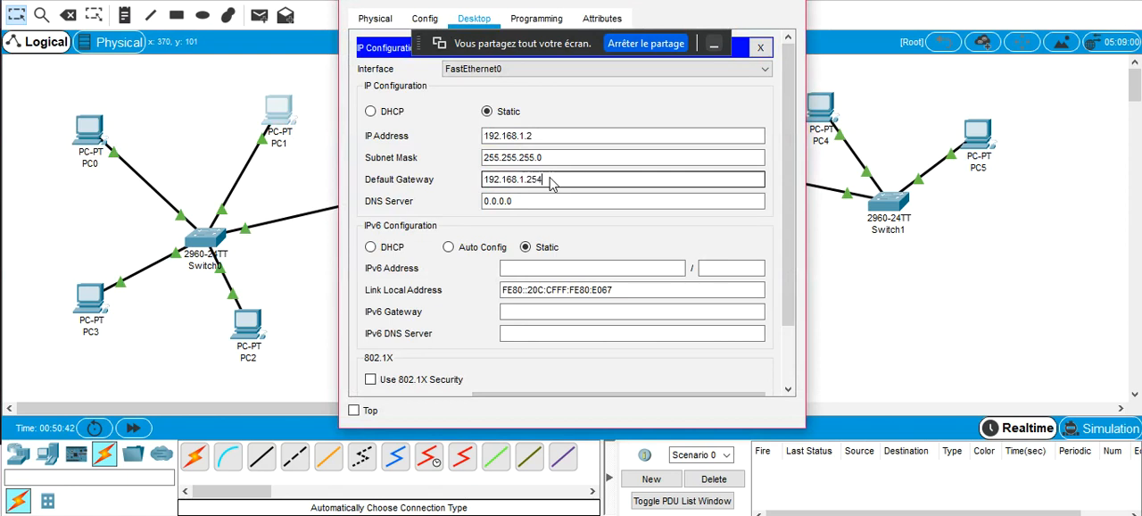
Close PC1's configuration window and paste 192.168.1.254 as PC3's default gateway
click(789, 3)
click(90, 299)
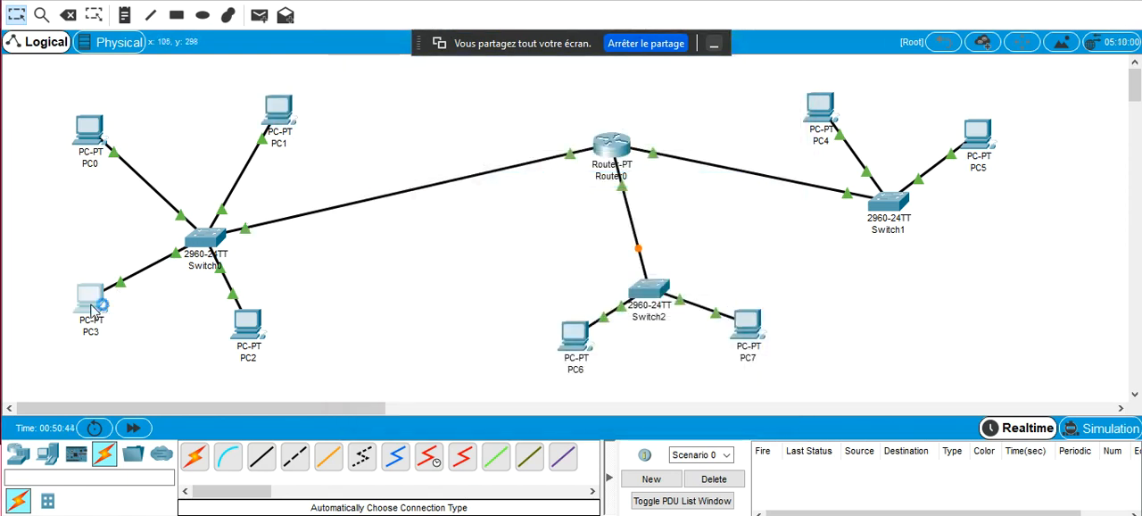
click(435, 111)
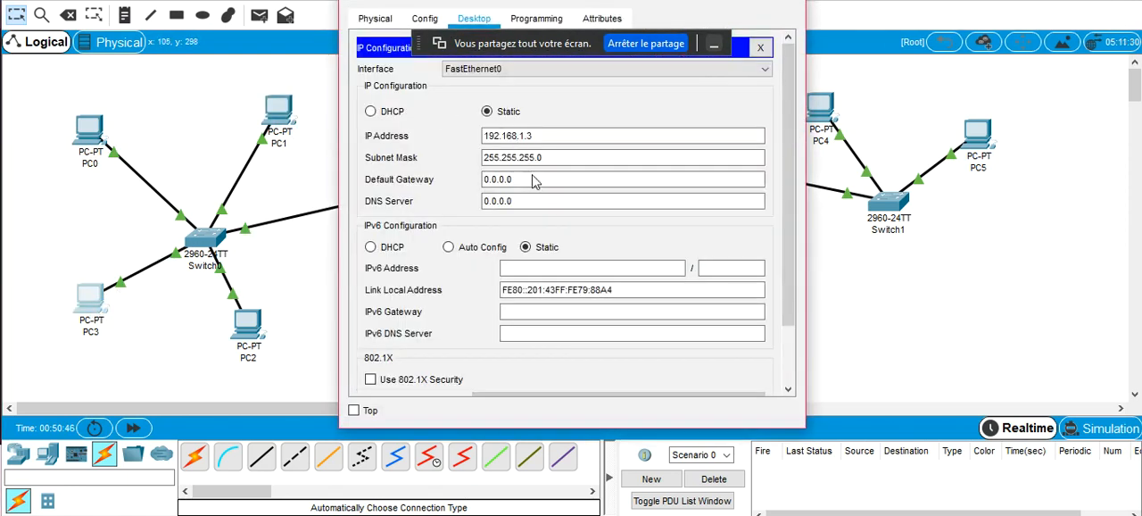
triple_click(535, 184)
key(ctrl+v)
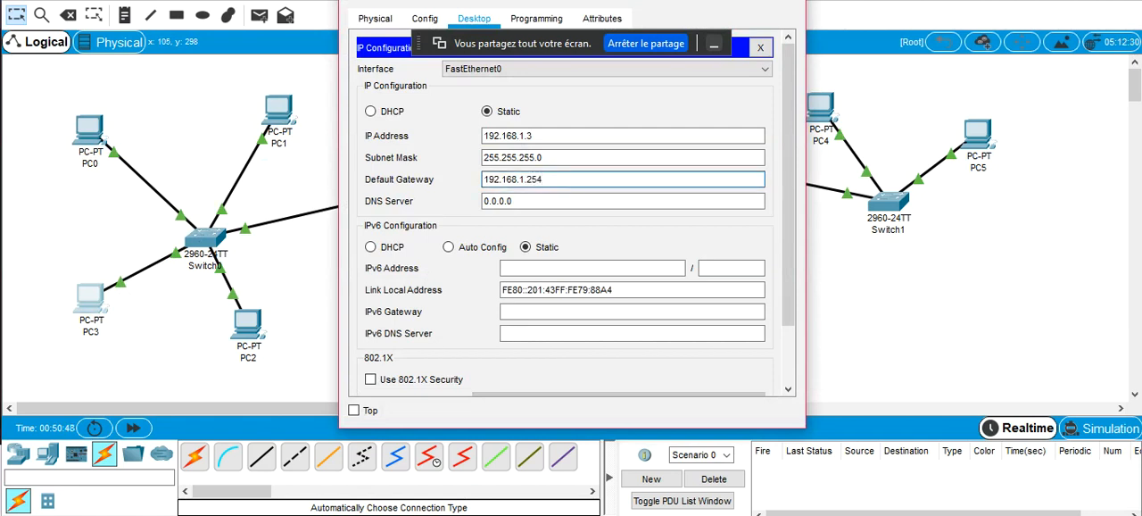
click(789, 2)
Paste 192.168.1.254 as PC2's default gateway and close its configuration window
click(252, 327)
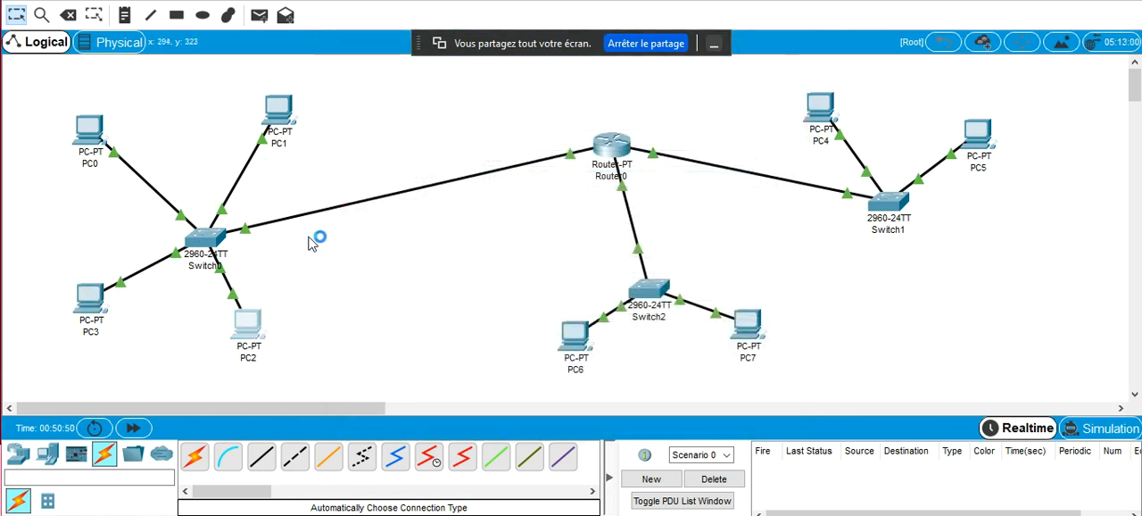
click(407, 85)
triple_click(517, 182)
key(ctrl+v)
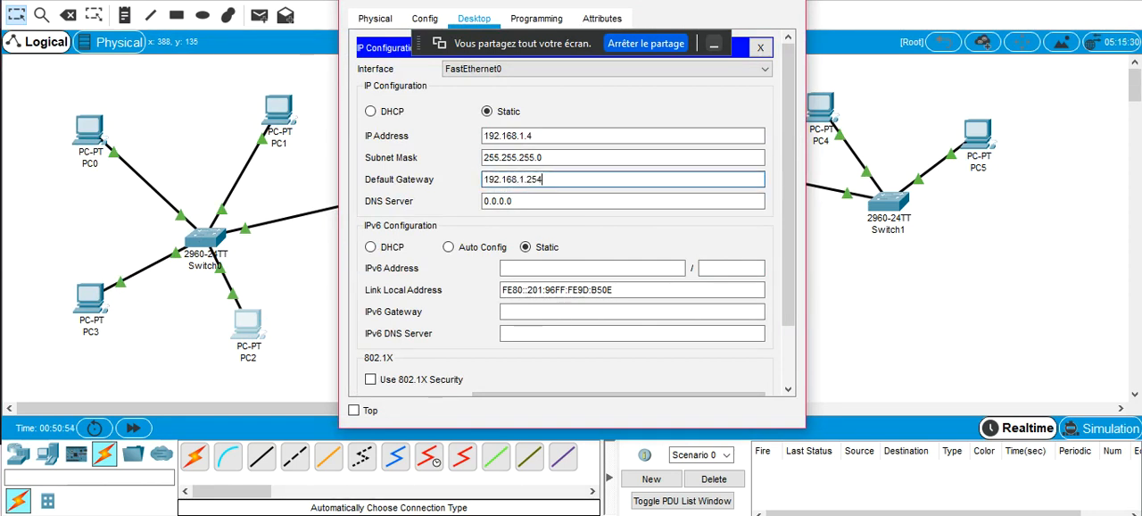
click(789, 2)
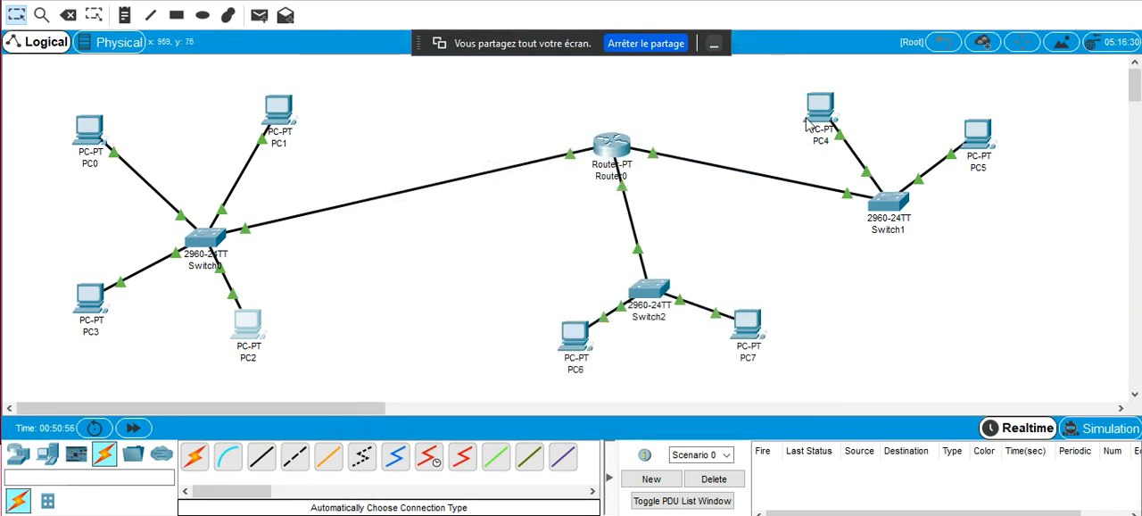
Set PC4's default gateway to 192.168.2.254 in its IP configuration and close the window
click(835, 105)
click(397, 96)
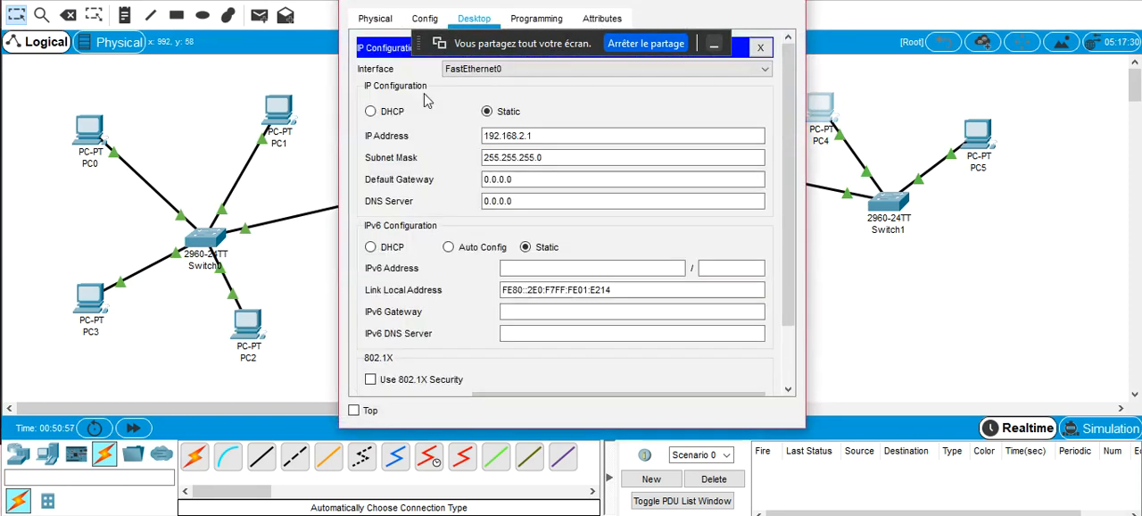
double_click(540, 140)
key(ctrl+c)
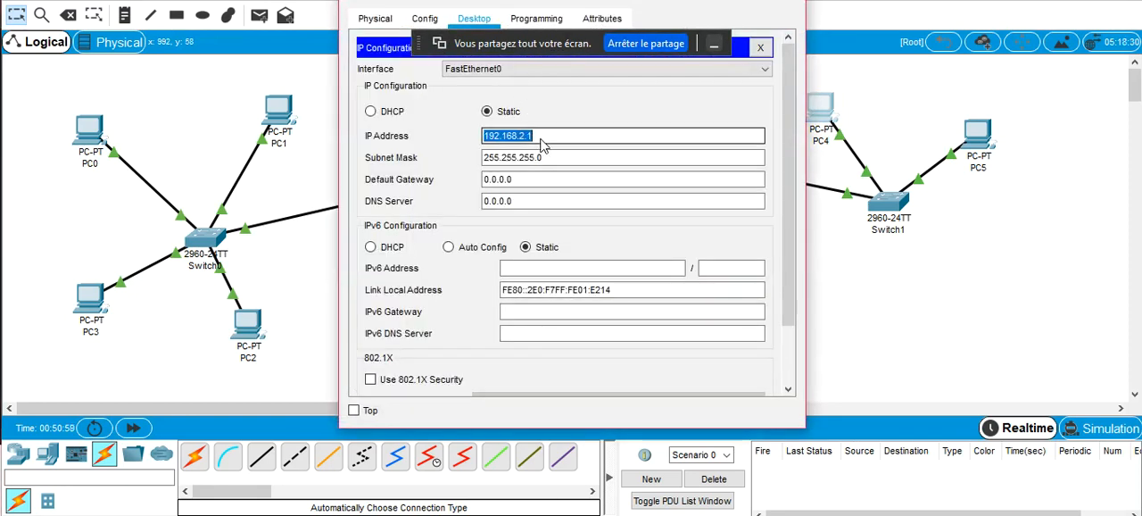
key(Tab)
key(Tab)
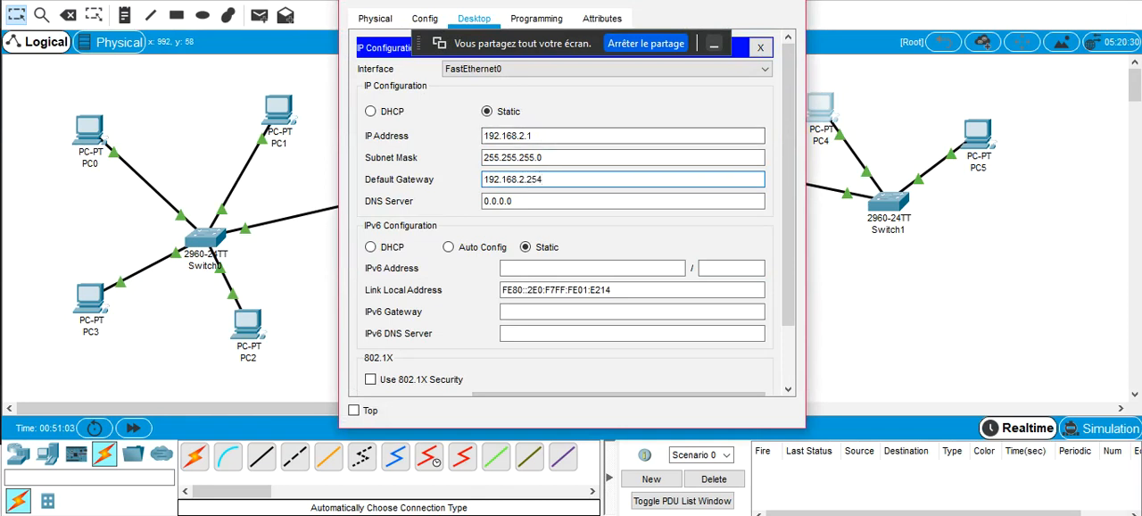
click(788, 2)
Set PC5's default gateway to Router0's address on the 192.168.2.x network and close its configuration window
click(969, 135)
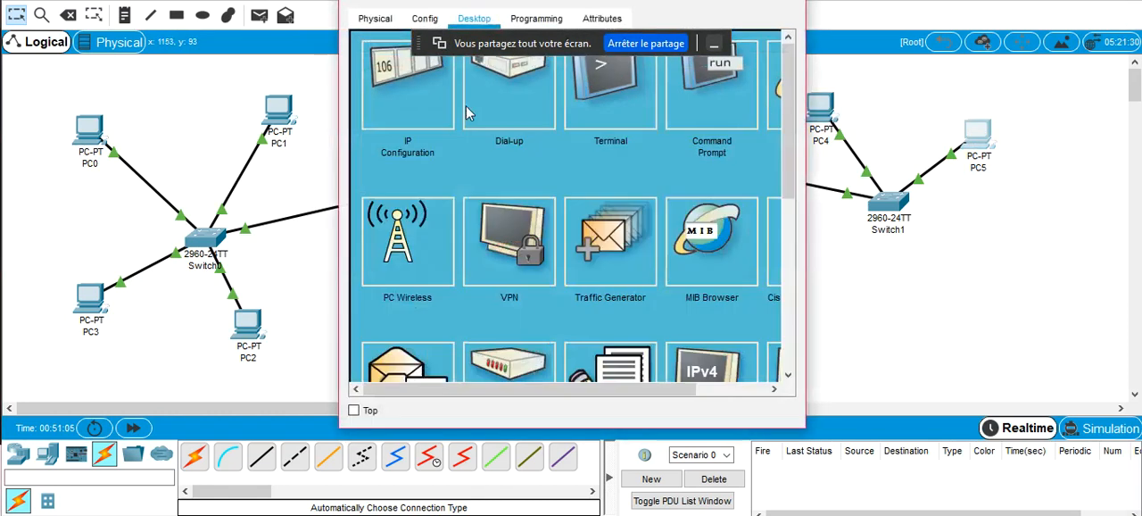
click(427, 95)
click(527, 180)
double_click(526, 181)
key(ctrl+v)
key(BackSpace)
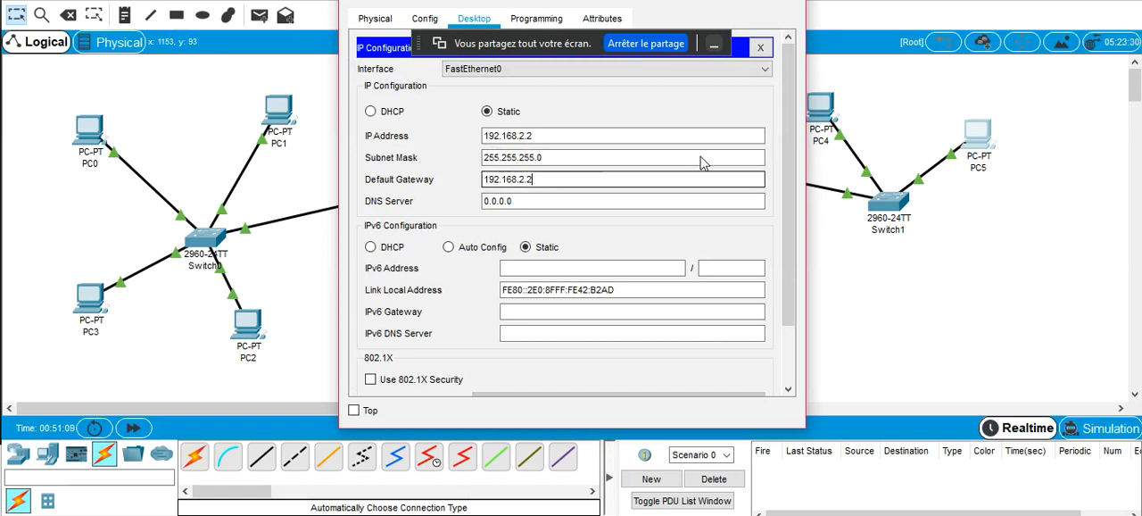
click(785, 0)
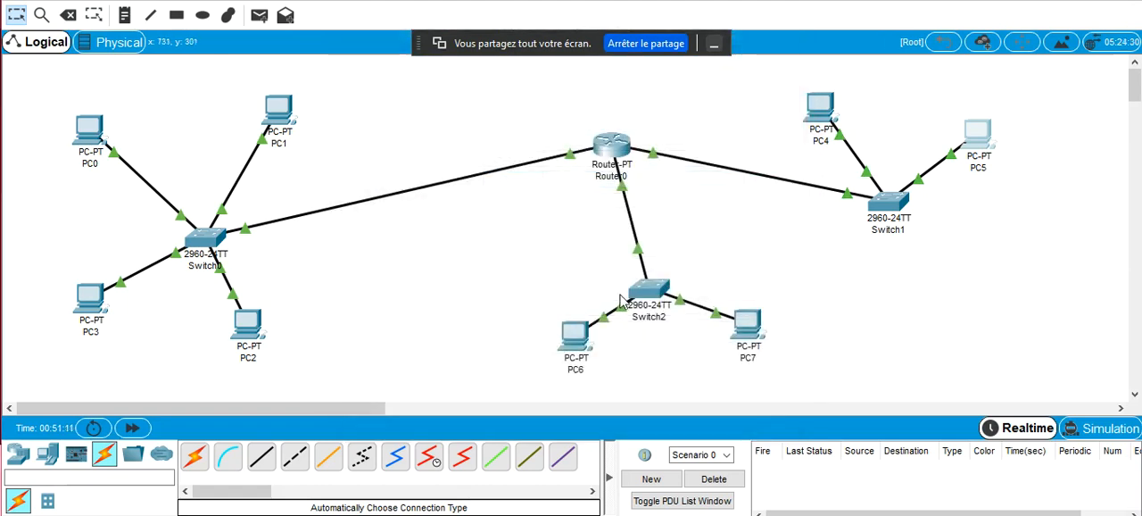
Set PC6's default gateway to 192.168.3.254 in its IP configuration and close the window
click(574, 342)
click(434, 106)
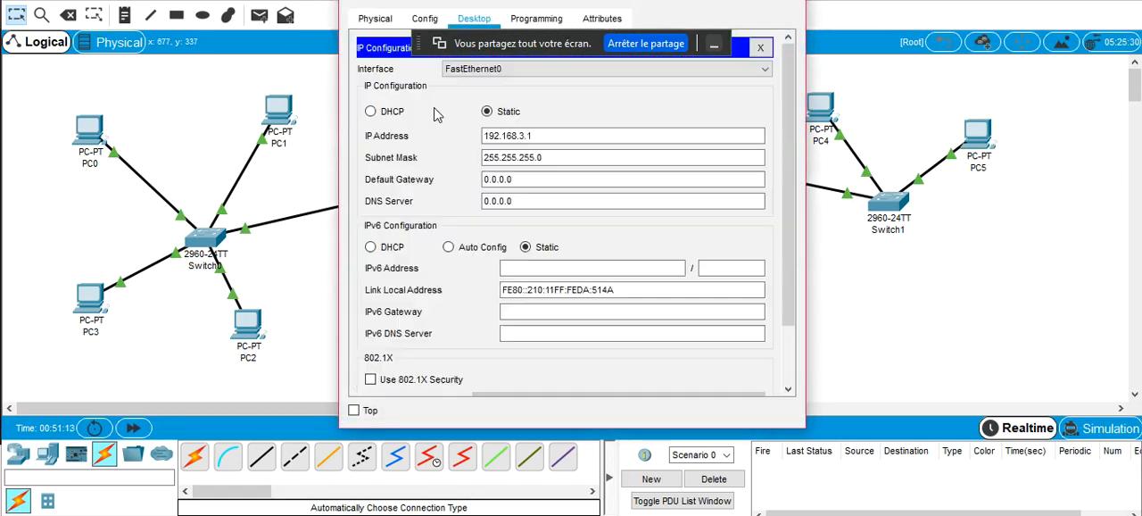
double_click(554, 184)
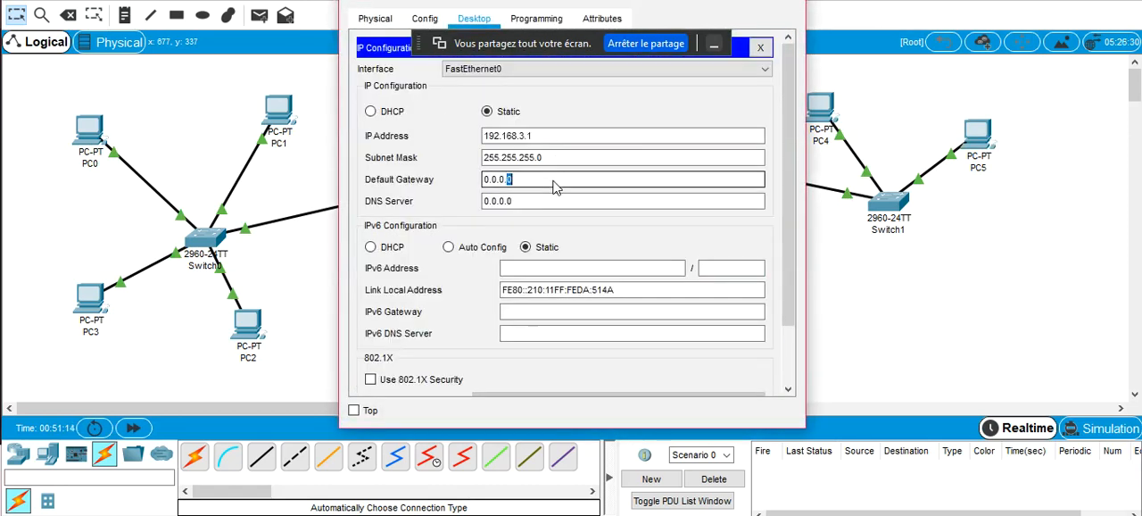
text(192.168.2)
text(.254)
triple_click(554, 183)
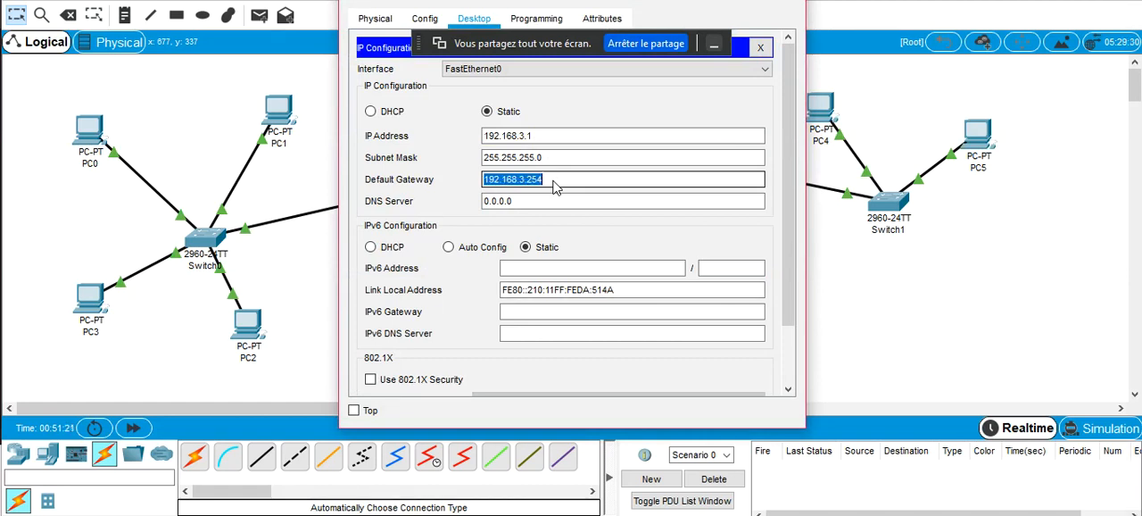
click(792, 1)
Set PC7's default gateway to 192.168.3.254 and close its configuration window
click(745, 326)
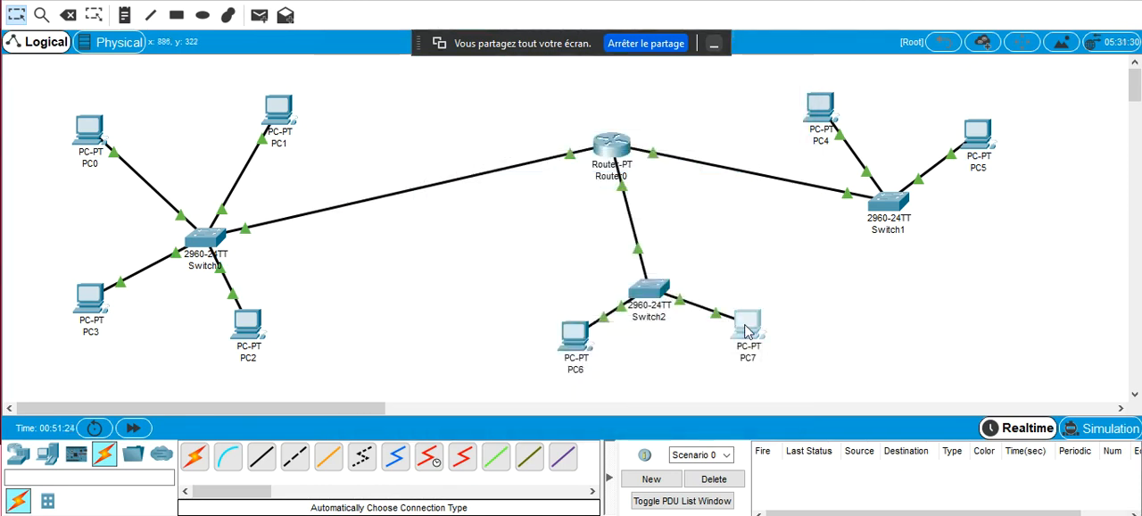
click(423, 82)
click(562, 184)
key(ctrl+a)
text(192.168.3.254)
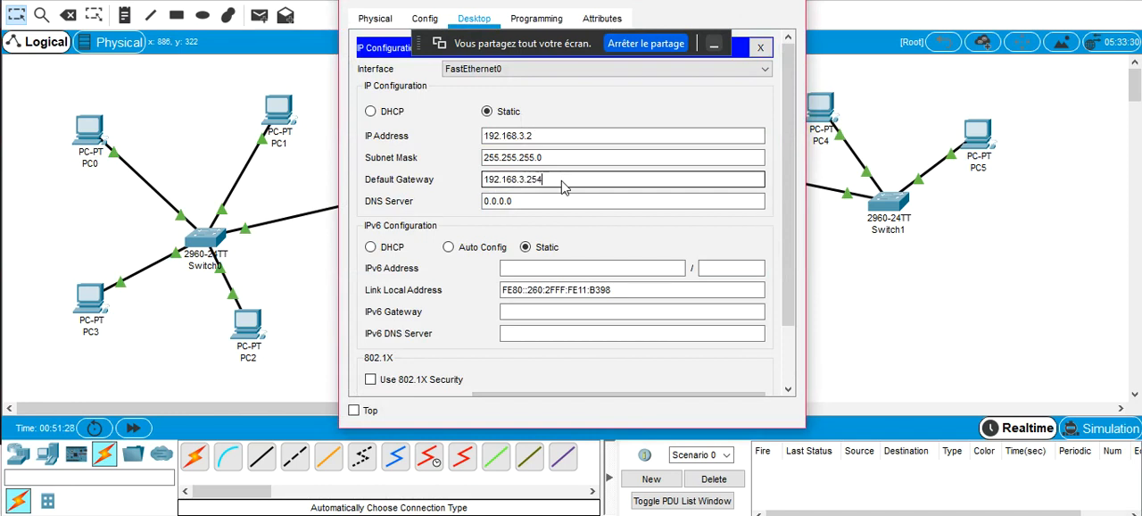
click(791, 2)
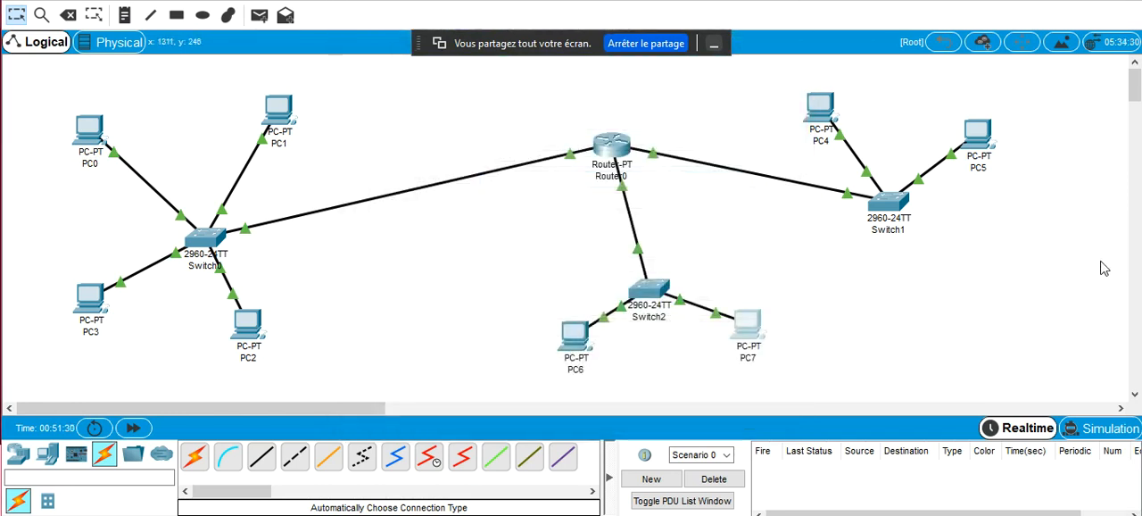
Switch to Simulation mode and move Router0 and the Switch1 and Switch2 networks closer to Switch0 so the topology fits the view
click(1088, 429)
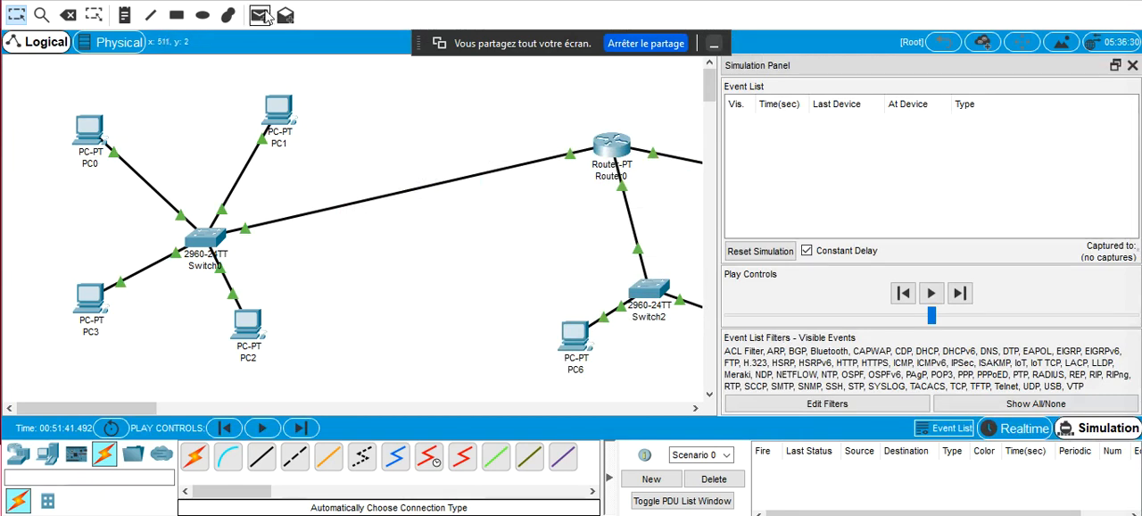
drag(612, 152, 462, 156)
drag(519, 284, 596, 290)
drag(661, 304, 505, 303)
drag(152, 408, 221, 408)
drag(412, 111, 676, 253)
drag(637, 147, 404, 132)
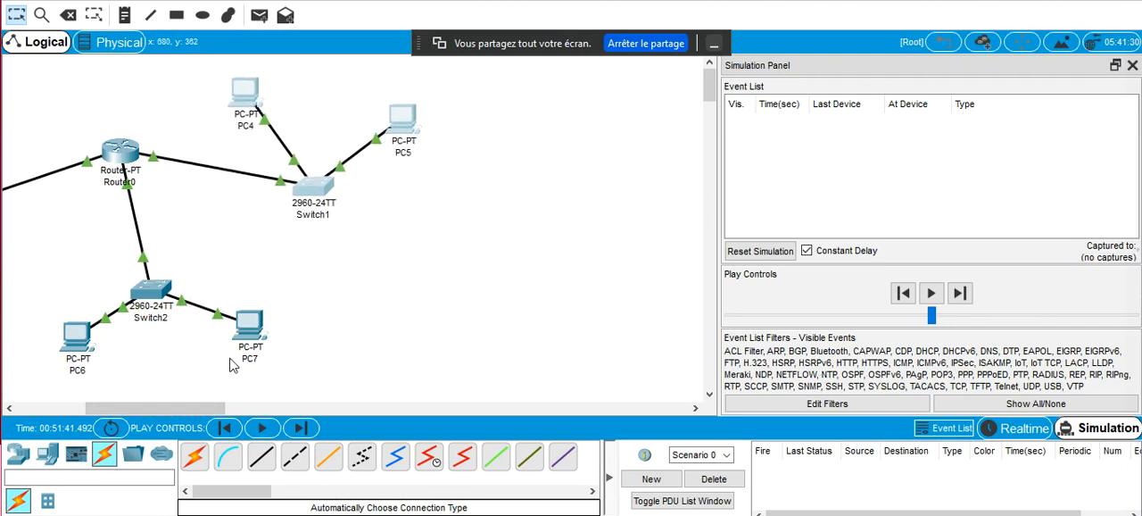
drag(215, 408, 162, 417)
Add a simple PDU from PC3 to PC5 and return to Realtime mode
click(259, 15)
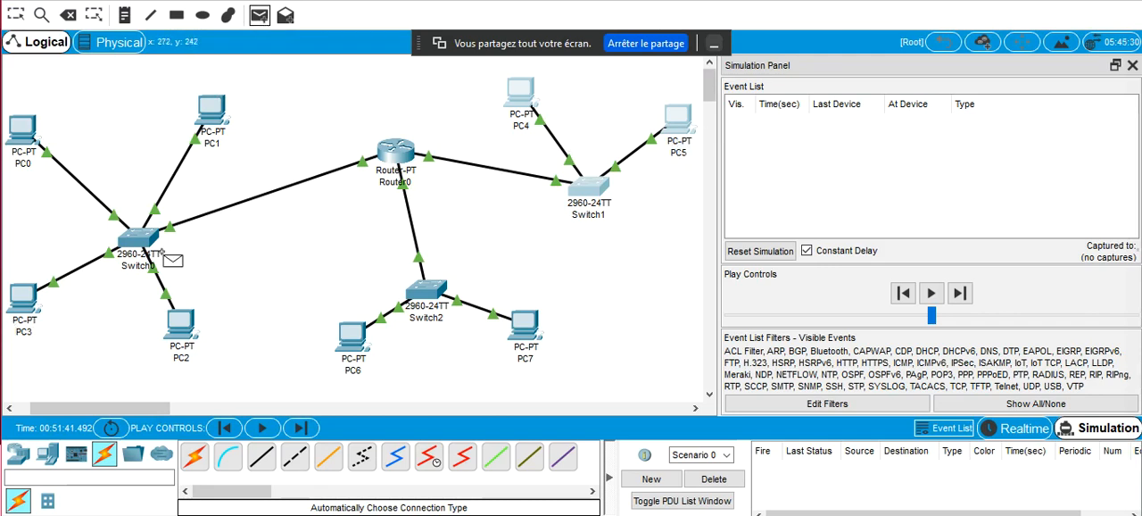
click(22, 304)
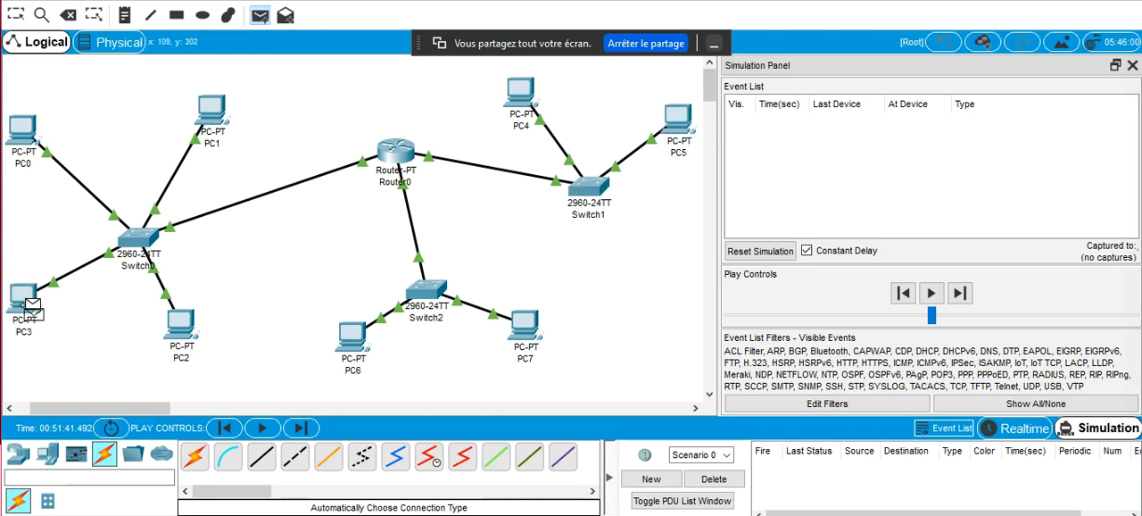
click(680, 133)
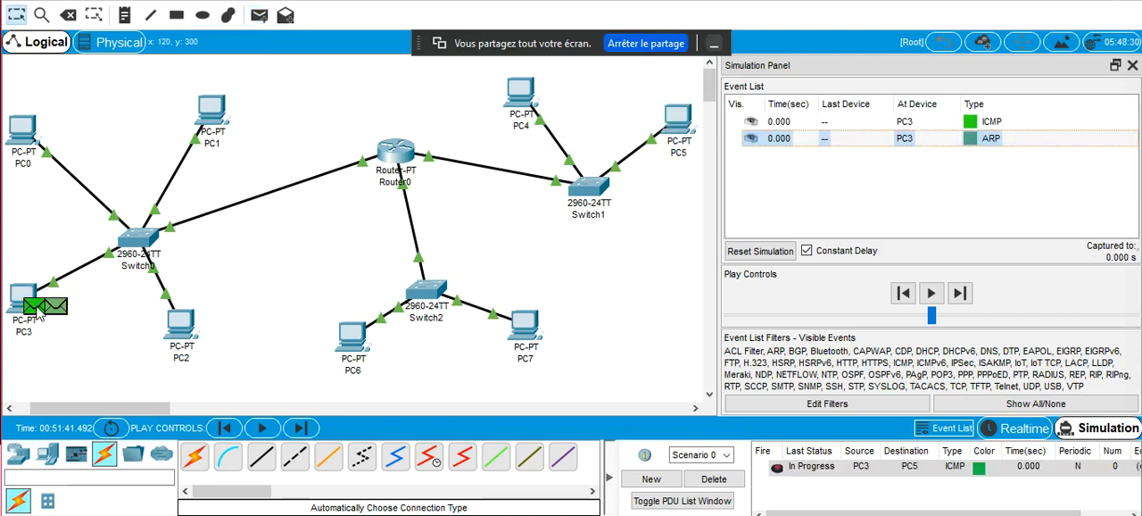
drag(109, 409, 95, 408)
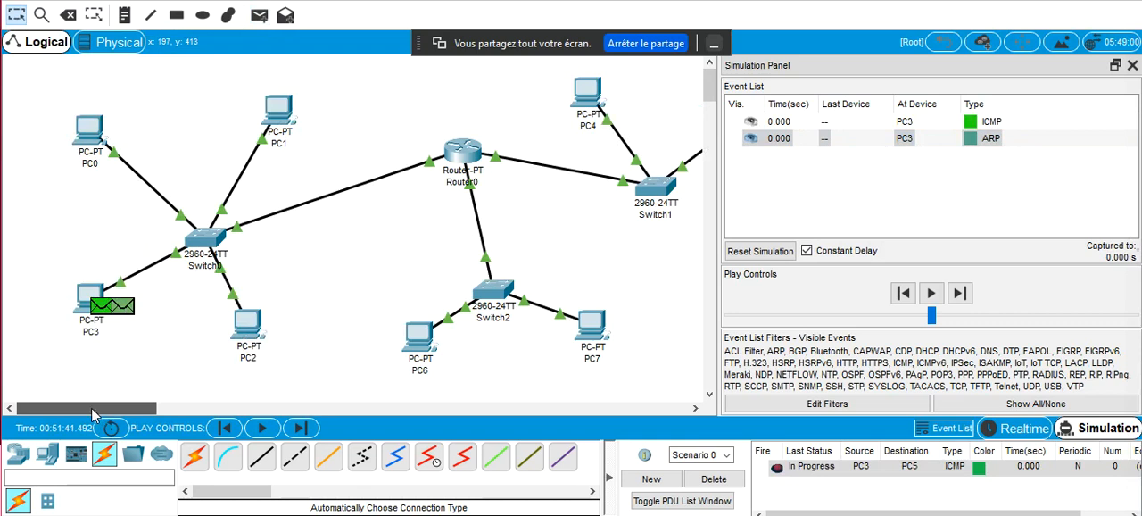
click(1026, 428)
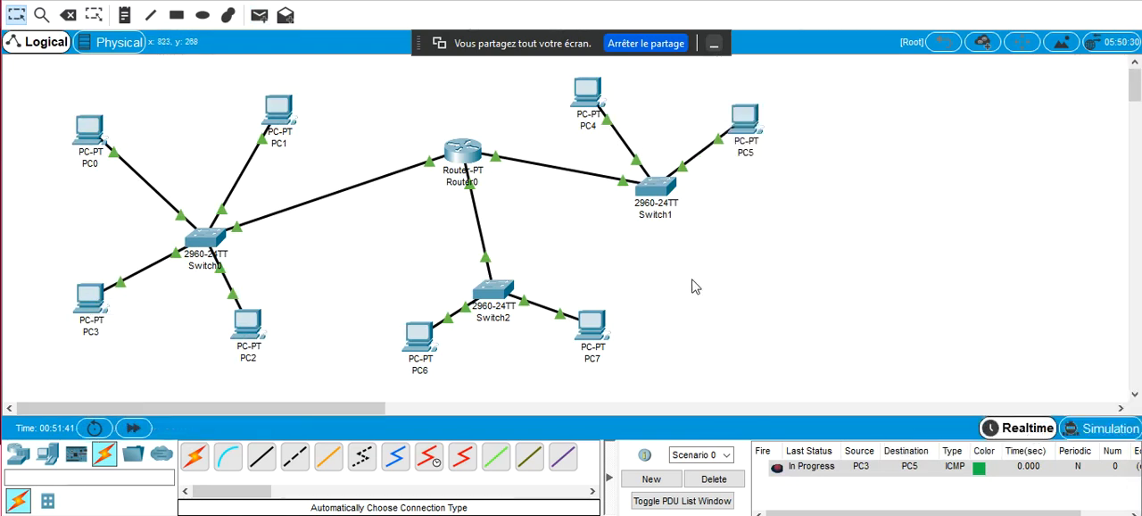
Send simple PDUs from PC0 to PC2, PC1 and PC3 to test connectivity within the first network
click(260, 15)
click(96, 127)
click(247, 324)
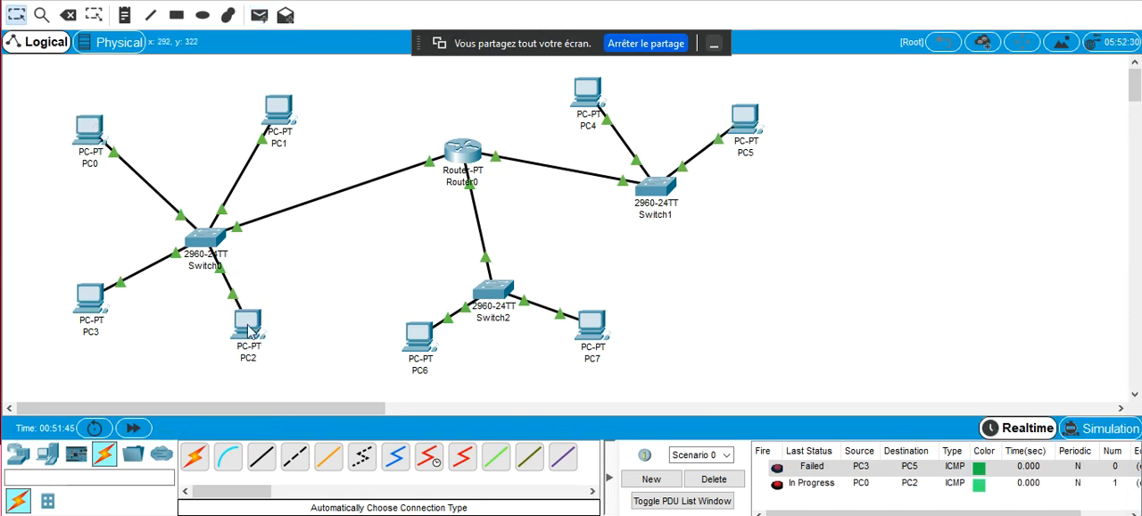
click(259, 15)
click(93, 129)
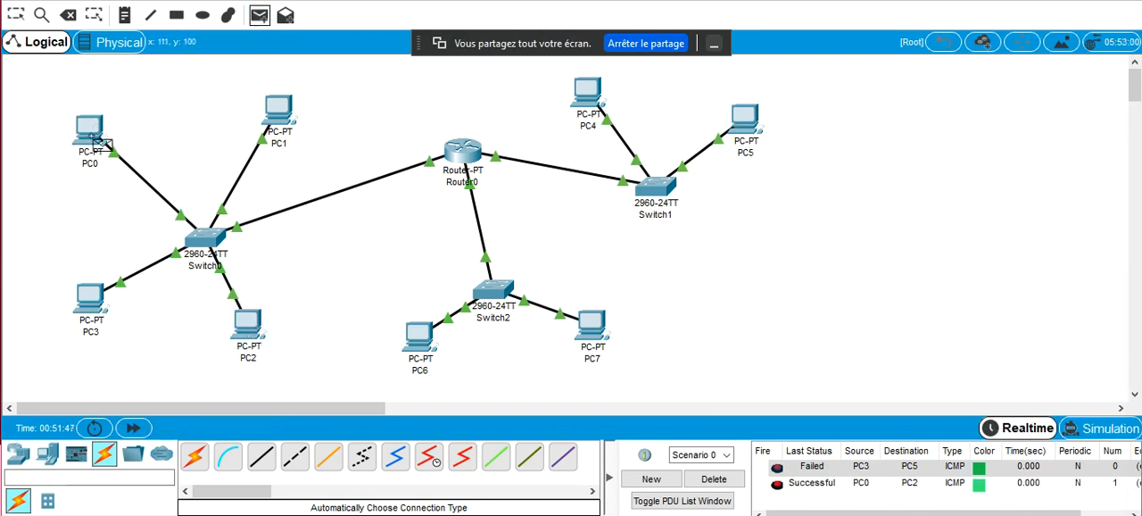
click(287, 114)
click(260, 15)
click(94, 131)
click(87, 299)
Send simple PDUs from PC0 to PC6 and PC7 to test routing to the Switch2 network
click(260, 17)
click(95, 127)
click(418, 332)
click(260, 16)
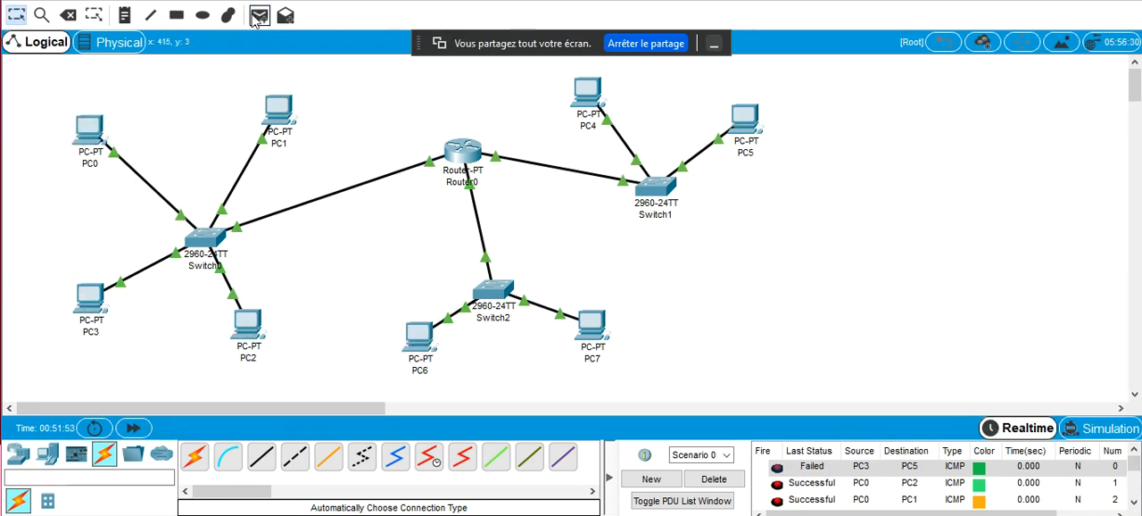
click(95, 124)
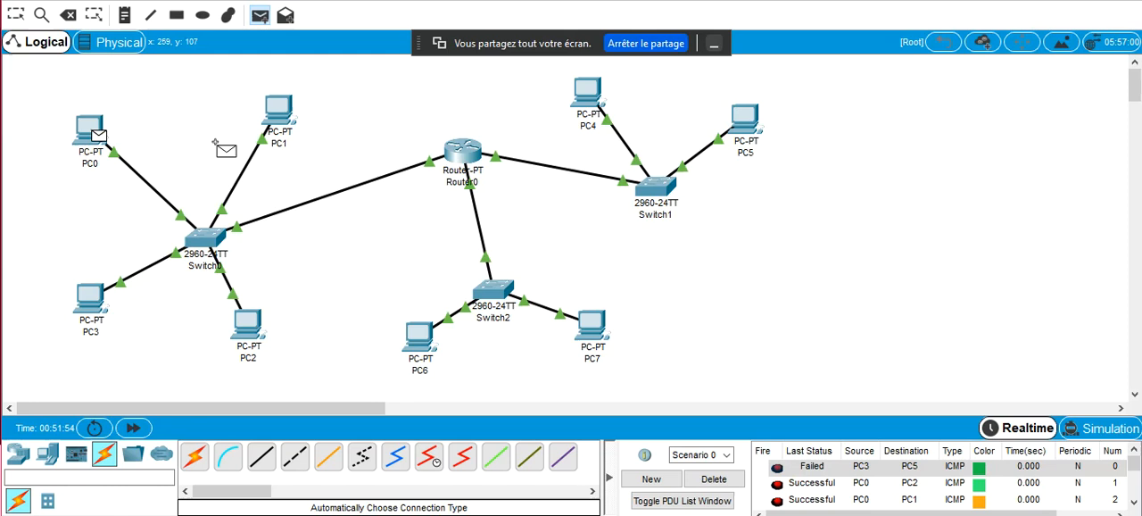
click(592, 325)
Repeat the Switch2 network test with one more simple PDU from PC0 to PC6 and two more to PC7
click(260, 15)
click(95, 127)
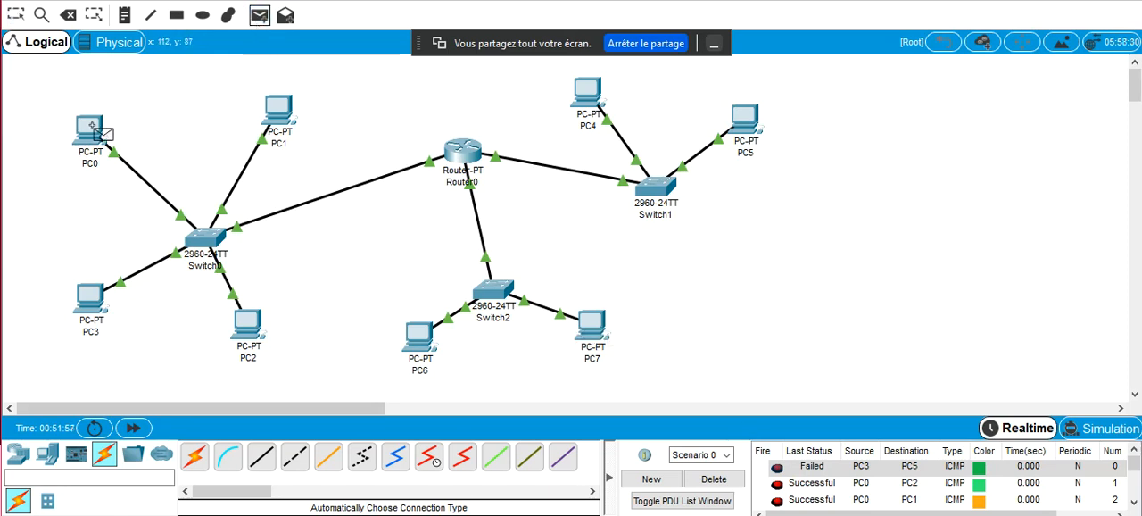
click(417, 332)
click(260, 16)
click(89, 129)
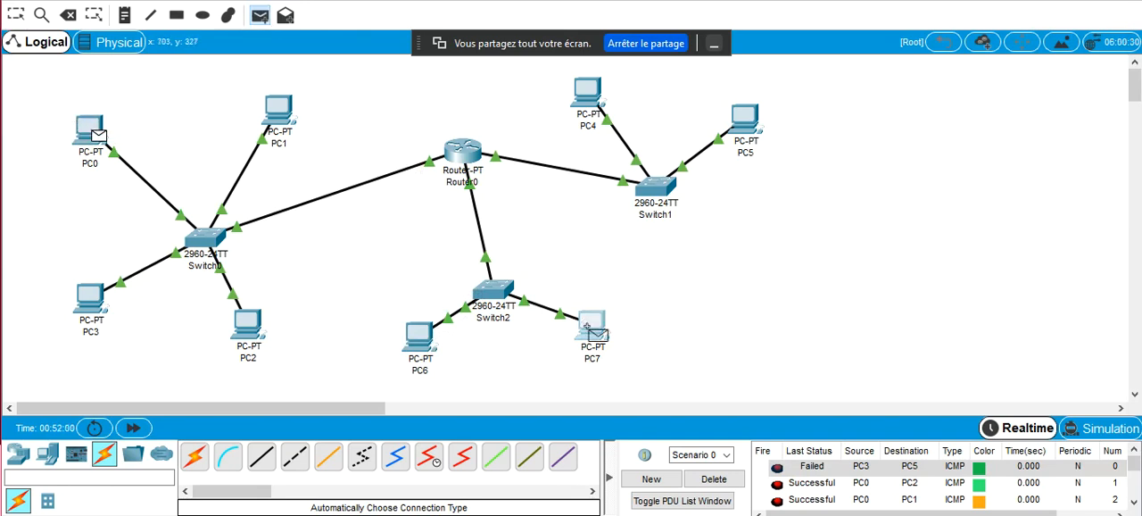
click(592, 327)
click(260, 15)
click(92, 129)
click(586, 329)
Send two simple PDUs from PC0 to PC4 to test routing to the Switch1 network
click(260, 15)
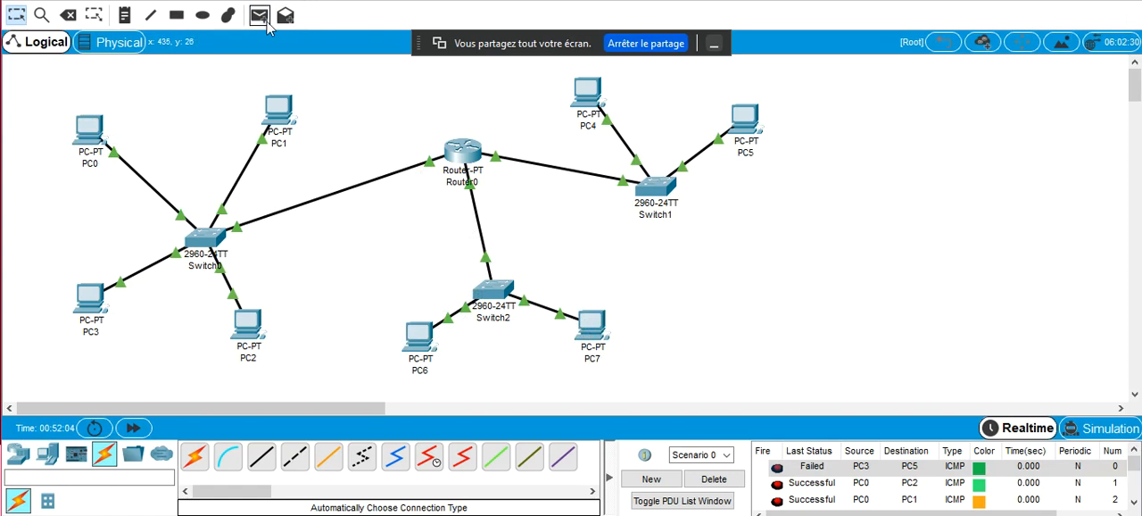
click(84, 134)
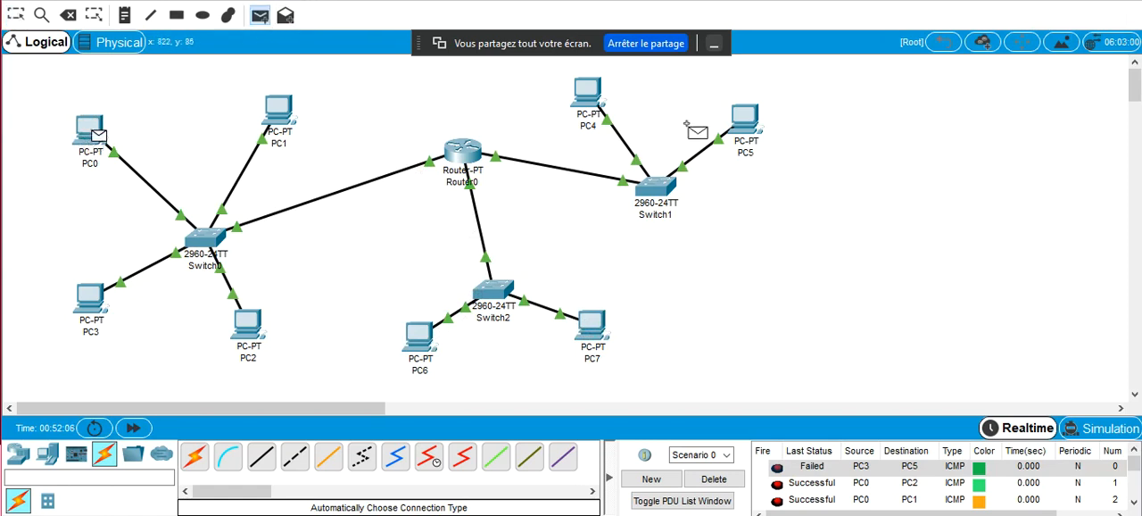
click(589, 91)
click(260, 16)
click(90, 134)
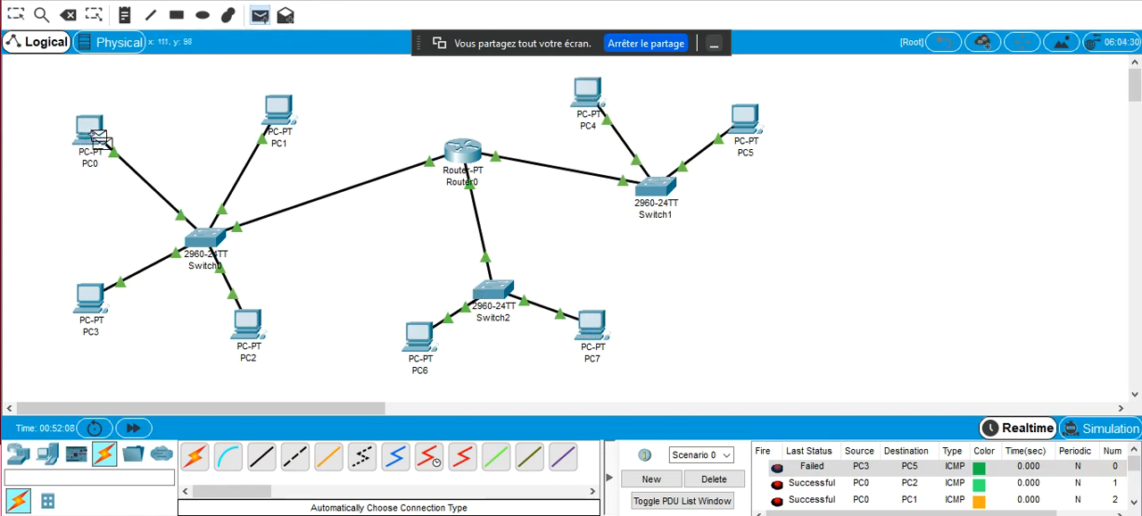
click(587, 89)
Send two simple PDUs from PC0 to PC5 on the Switch1 network
click(260, 15)
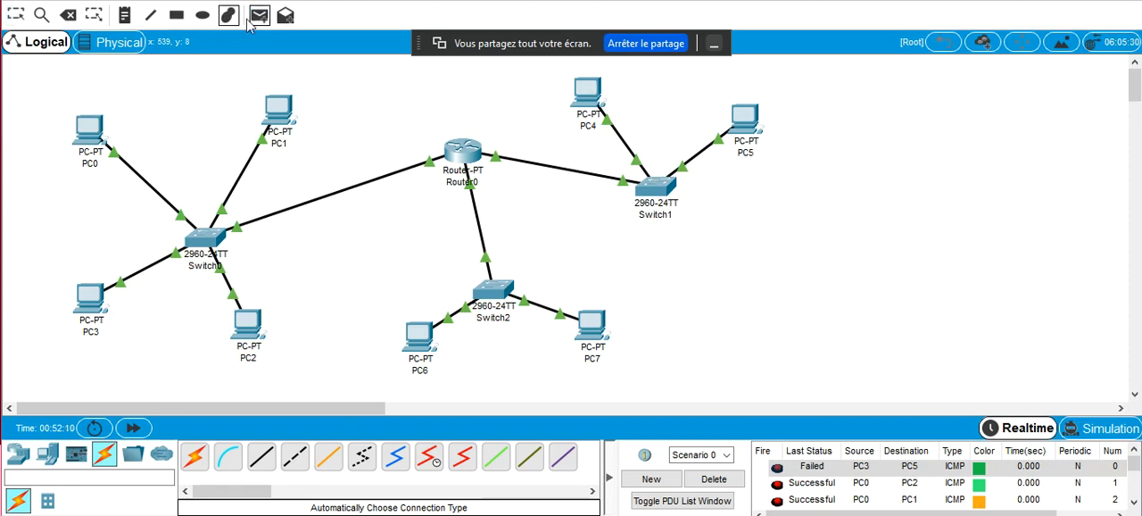
click(89, 134)
click(747, 118)
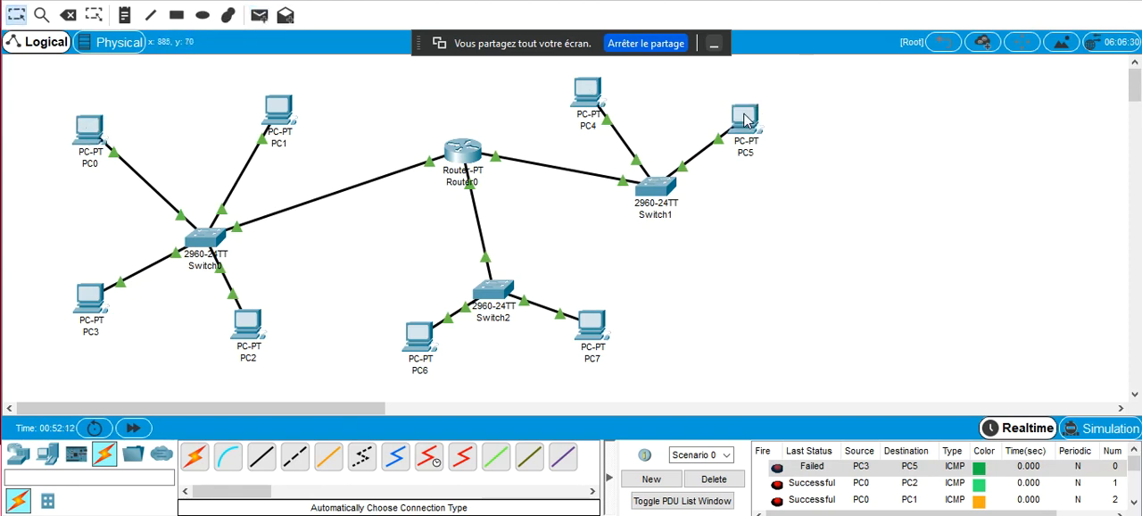
click(260, 15)
click(89, 132)
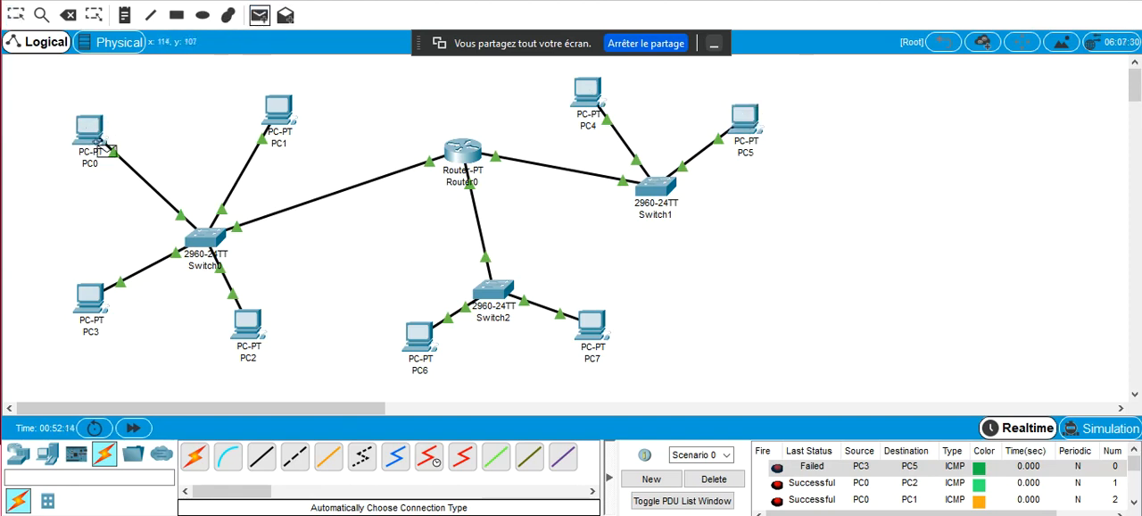
click(750, 136)
Switch to the Google Meet window to check the chat, and return to Cisco Packet Tracer
click(434, 515)
click(399, 462)
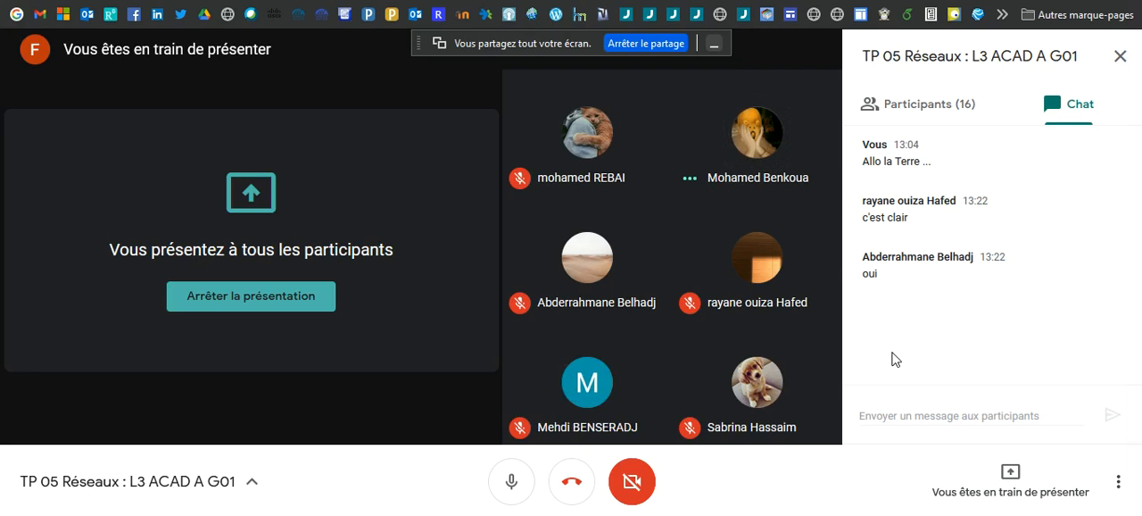
mouse_move(637, 515)
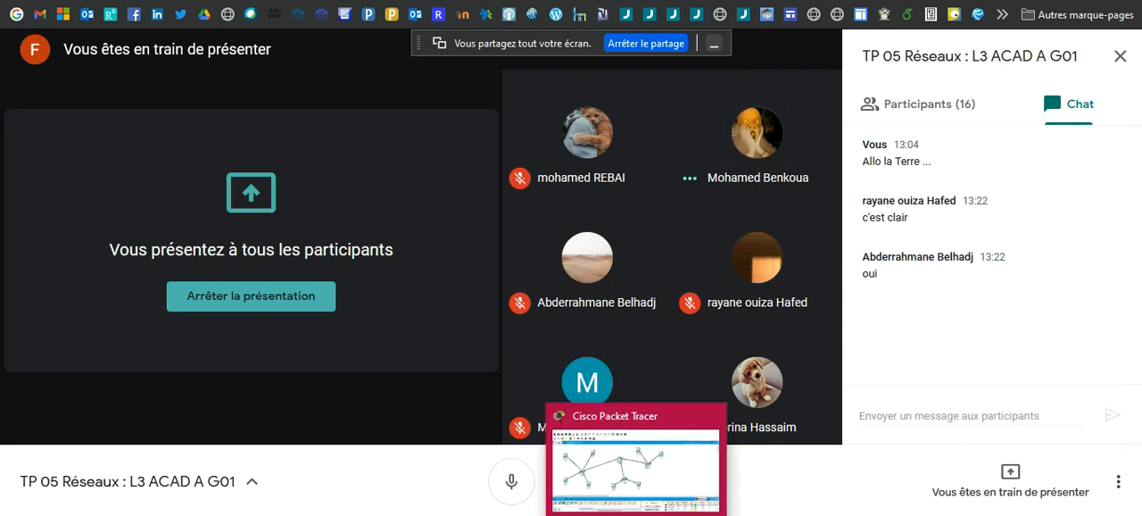
click(647, 482)
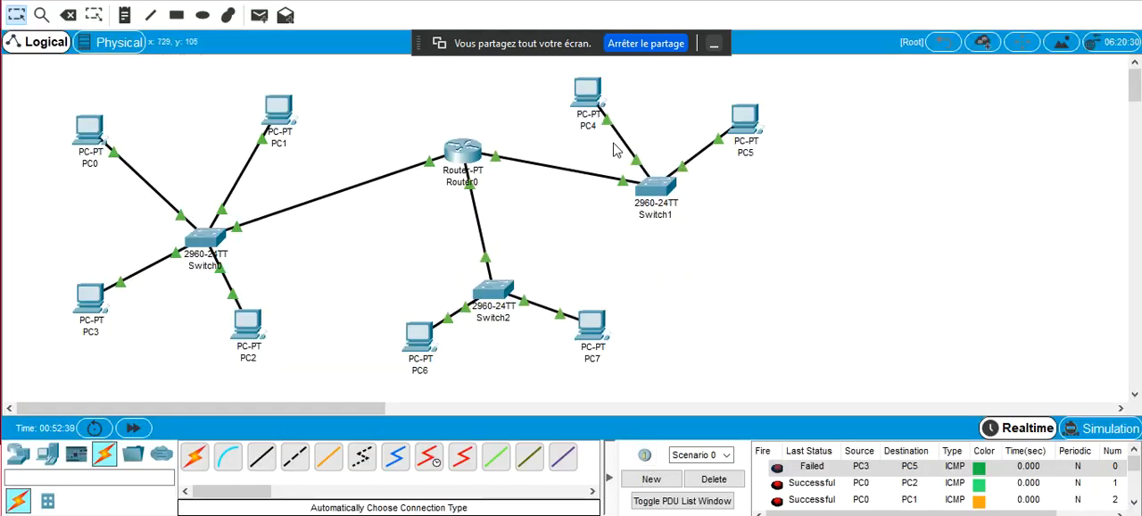
Display PC0's ARP table with arp -a in its Command Prompt and highlight the 192.168.1.254 entry
click(89, 134)
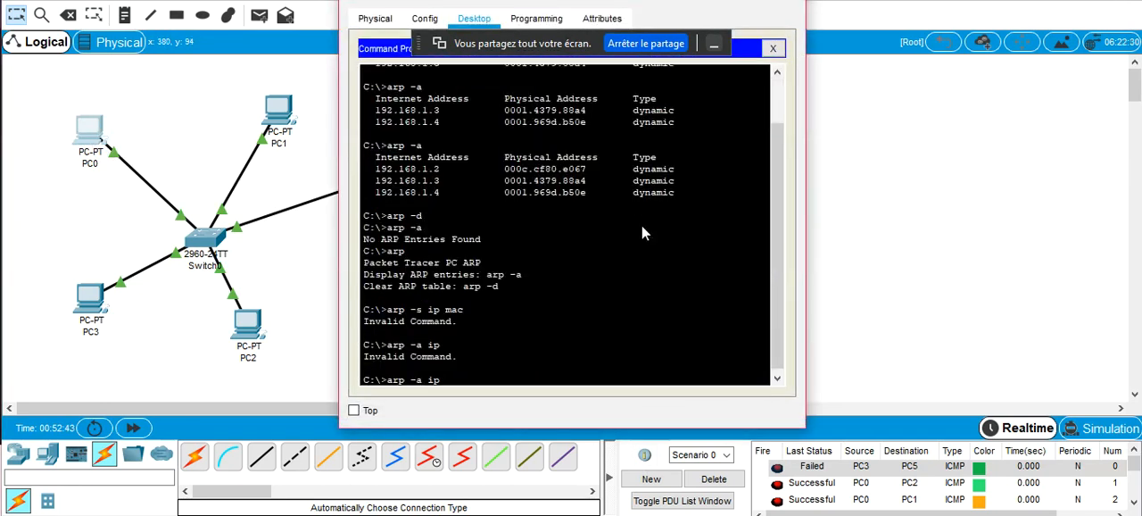
key(Return)
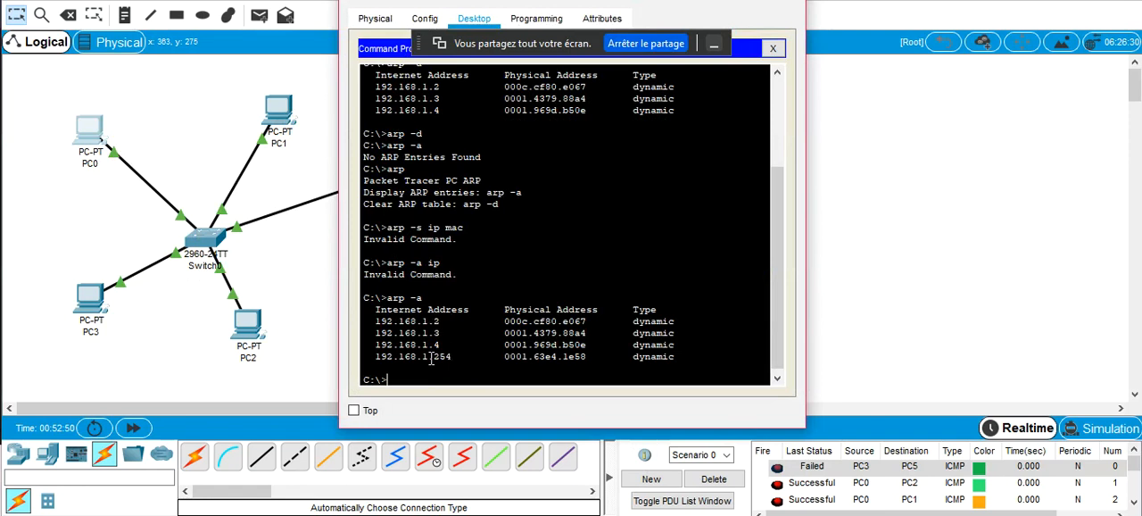
drag(375, 357, 622, 357)
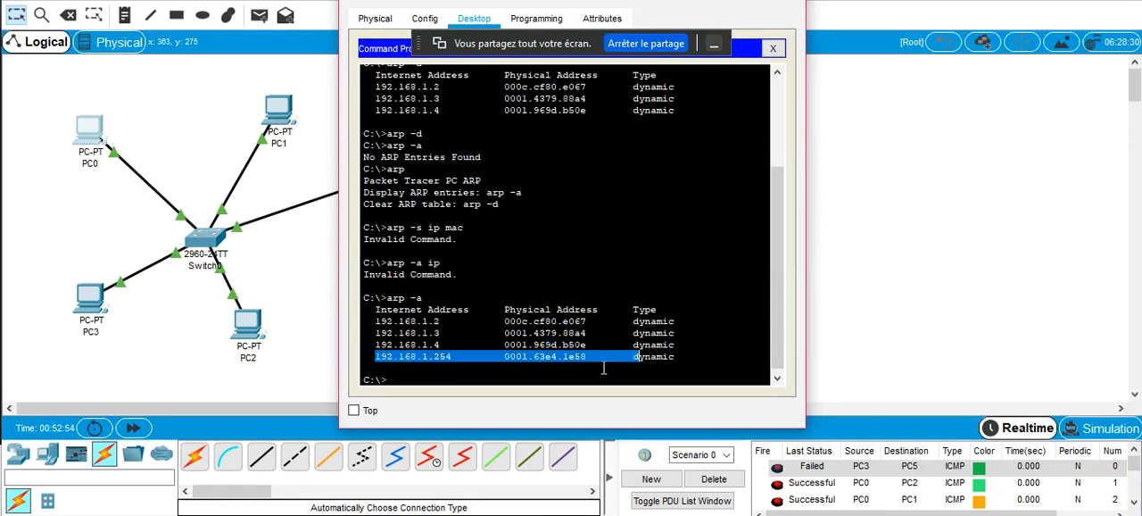
click(574, 370)
Examine the MAC and IP settings of Router0's FastEthernet0/0 and FastEthernet1/0 interfaces, and close the router window
drag(521, 1, 757, 0)
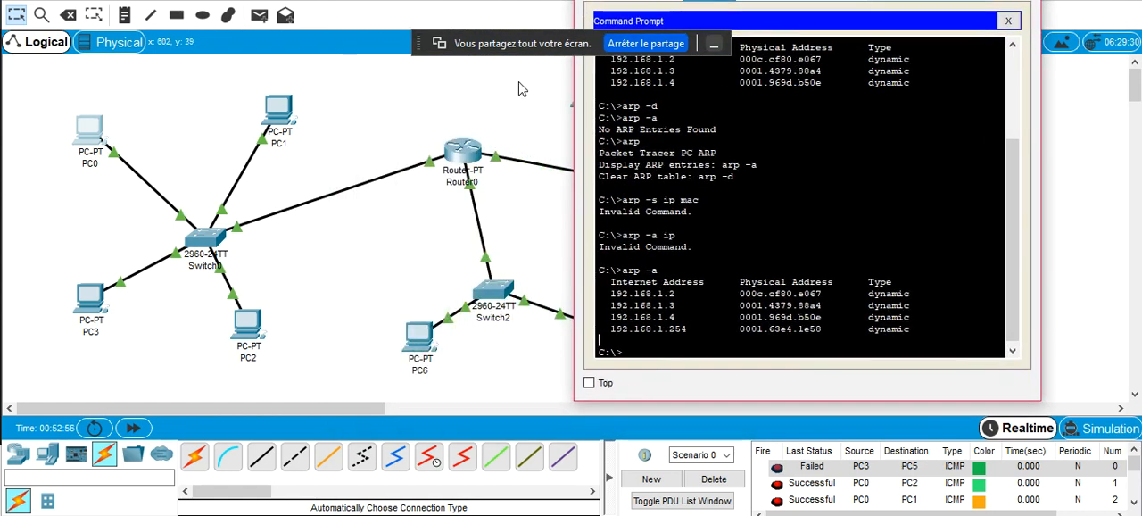
click(452, 156)
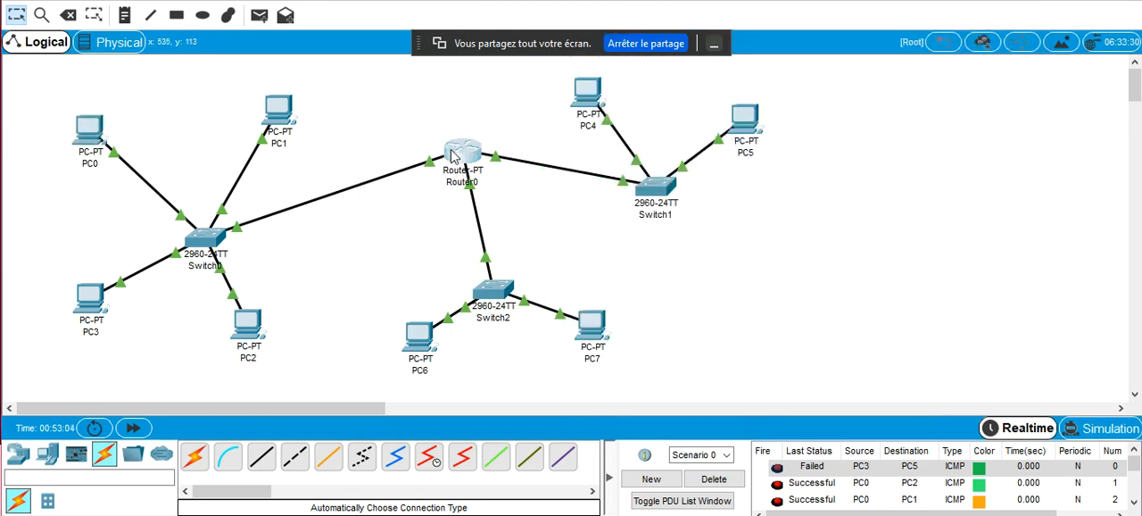
click(457, 154)
click(418, 19)
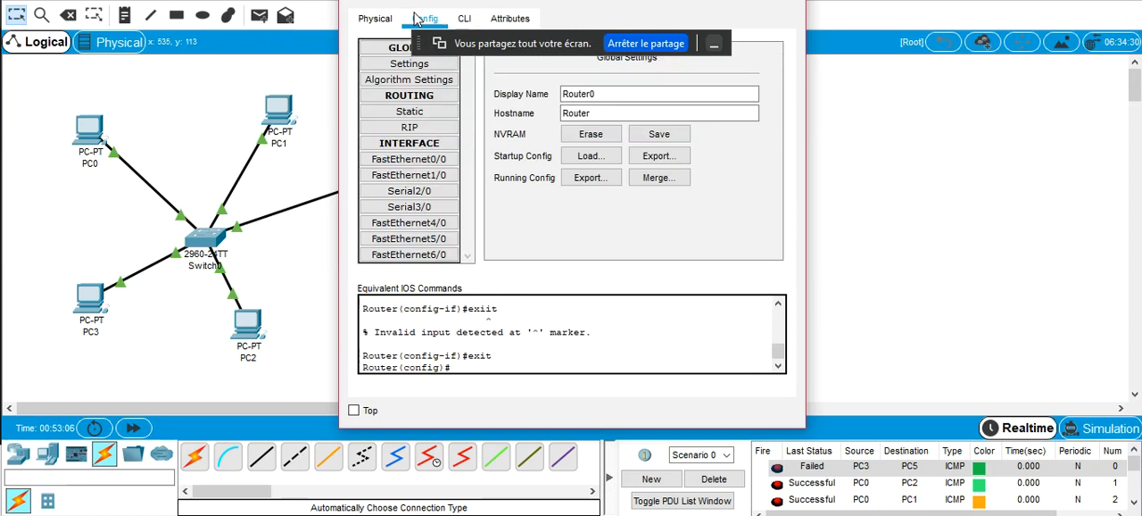
click(409, 159)
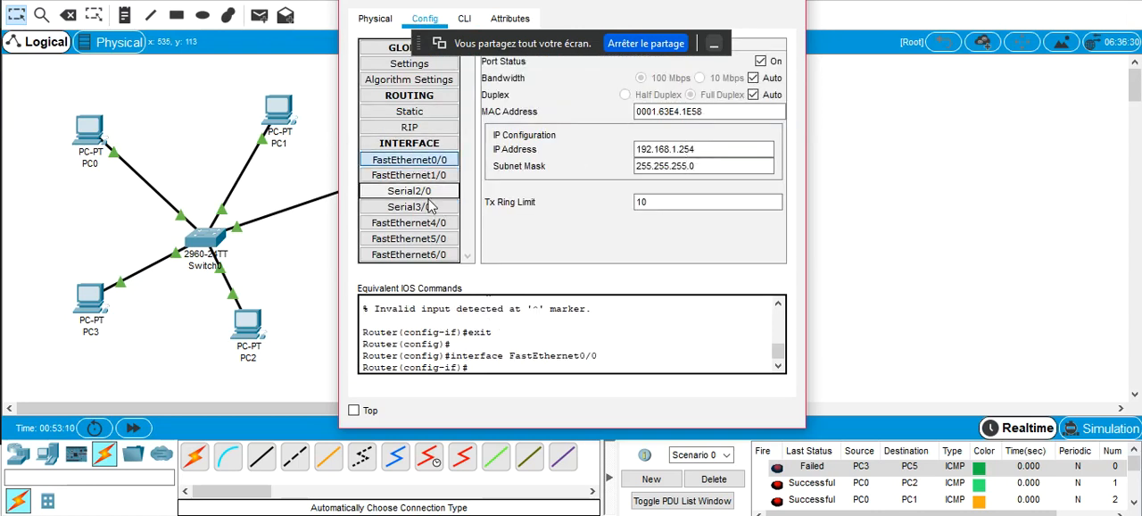
click(409, 175)
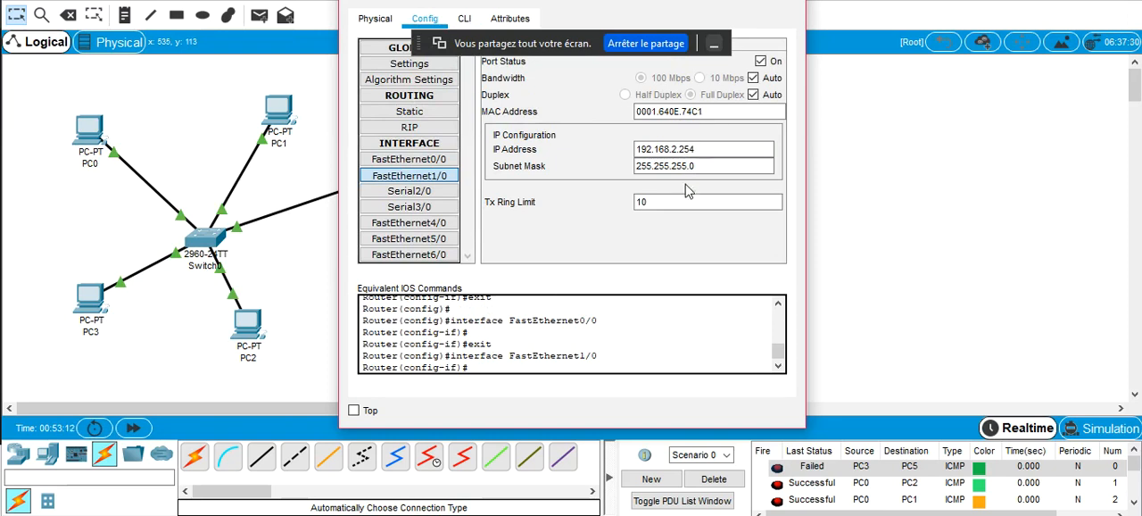
click(787, 1)
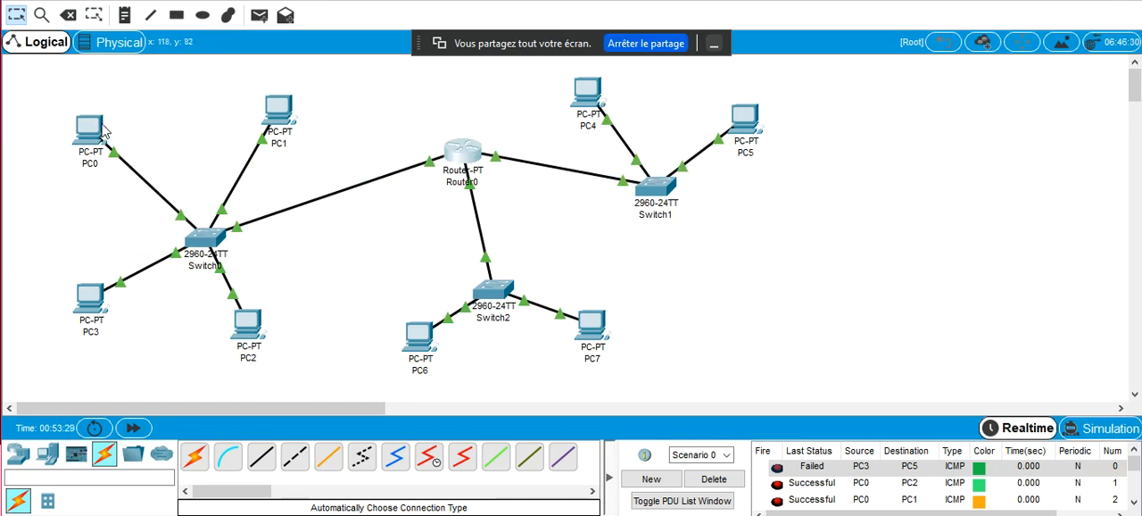
Switch to Simulation mode and delete Scenario 0 with all its PDUs
mouse_move(589, 111)
drag(418, 120, 412, 95)
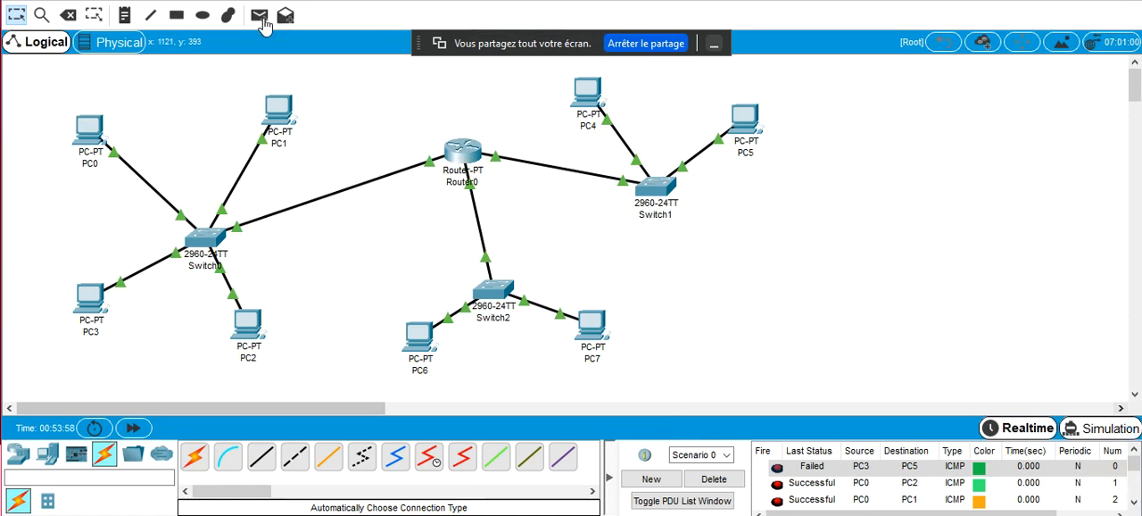
key(shift+s)
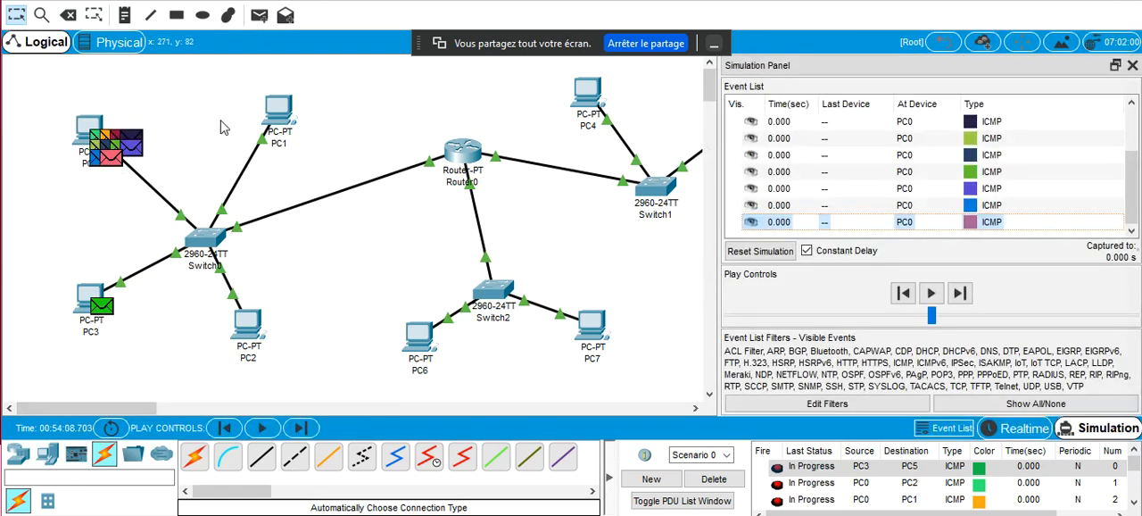
click(725, 483)
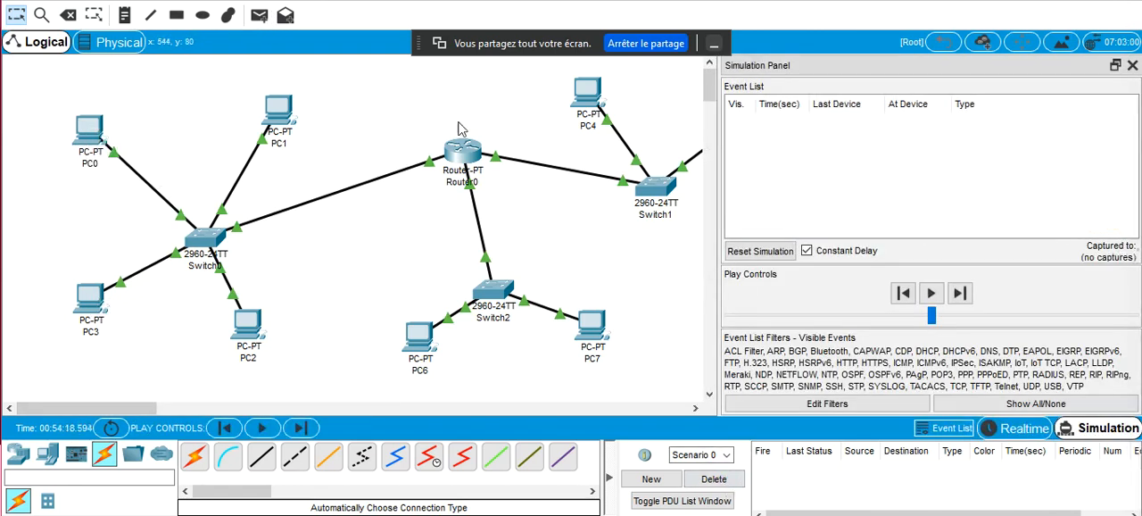
Add a simple PDU from PC2 to PC7
click(257, 17)
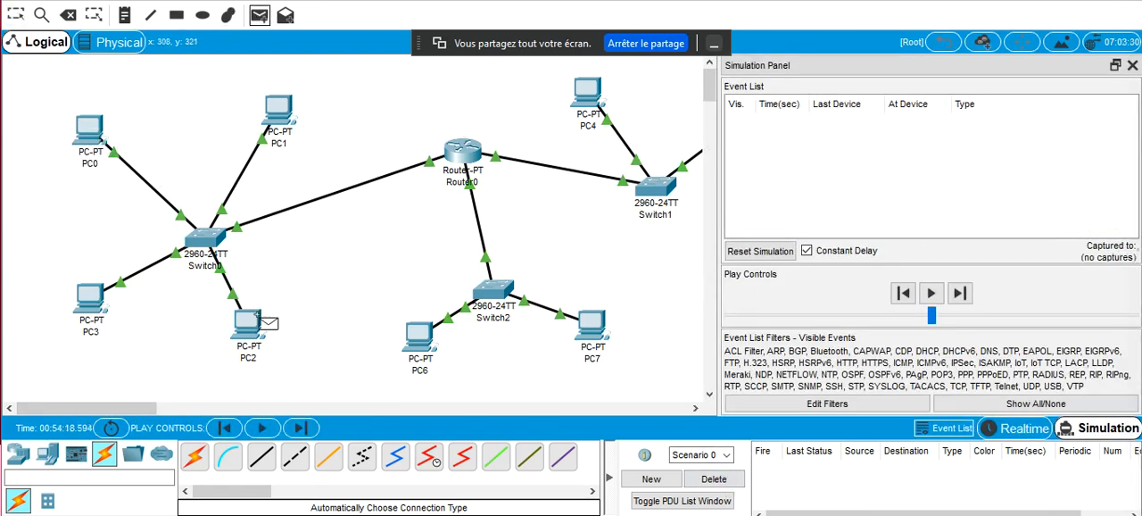
click(254, 335)
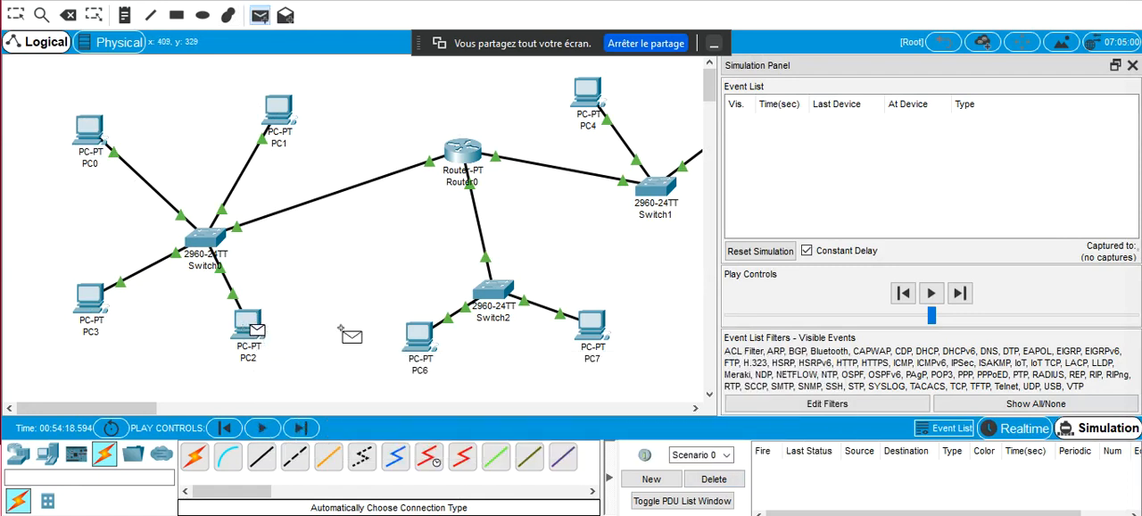
click(596, 336)
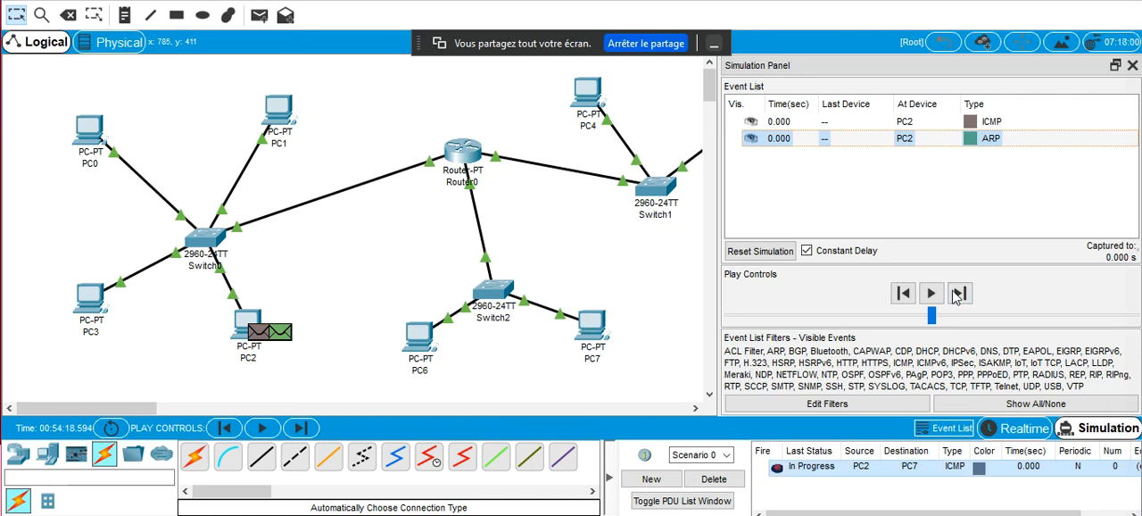
Step through the simulation to follow the ARP exchange and the ICMP packet as far as Router0, and return to Realtime mode
click(954, 298)
click(957, 300)
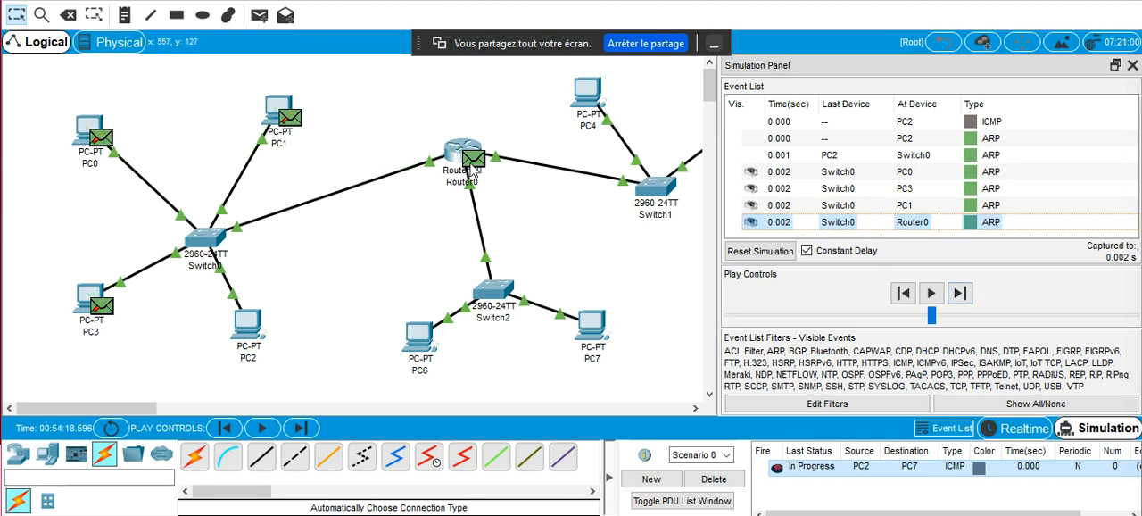
click(959, 296)
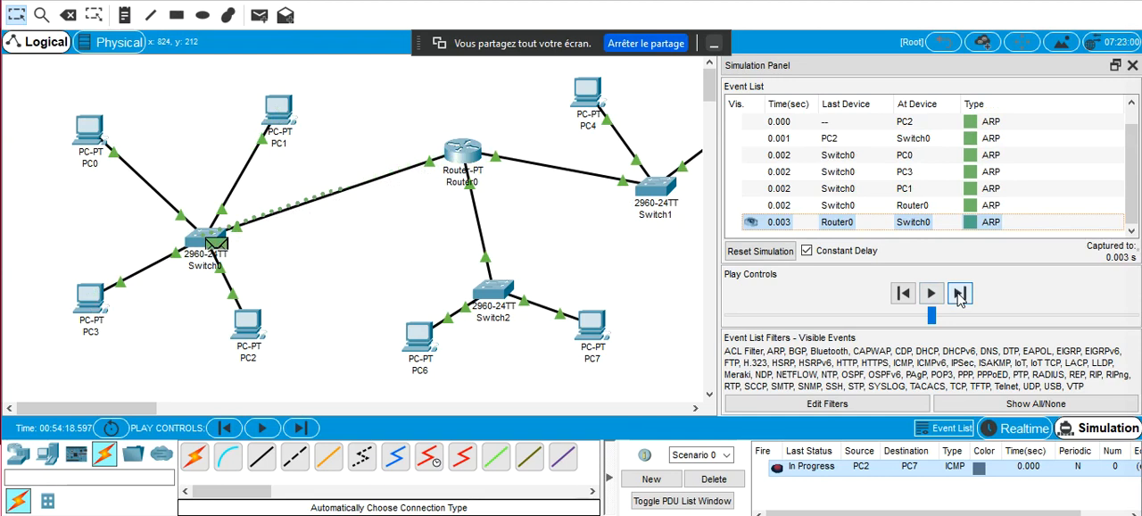
click(959, 295)
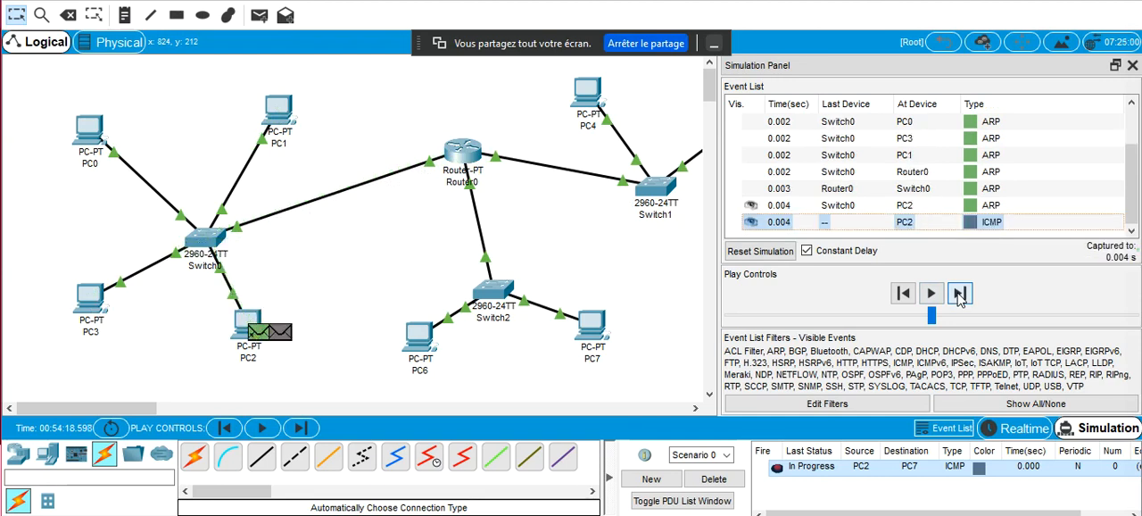
click(958, 295)
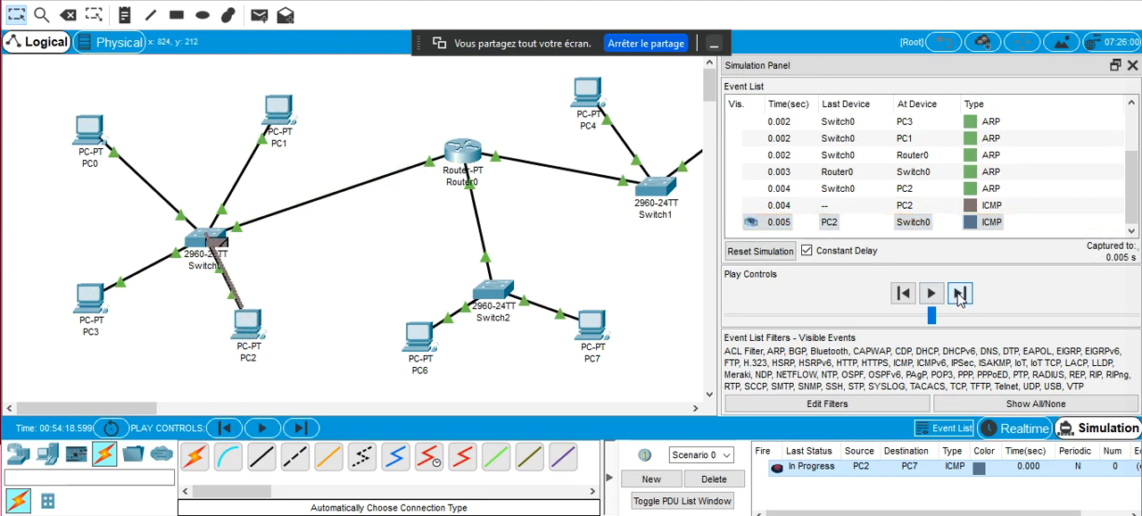
click(958, 295)
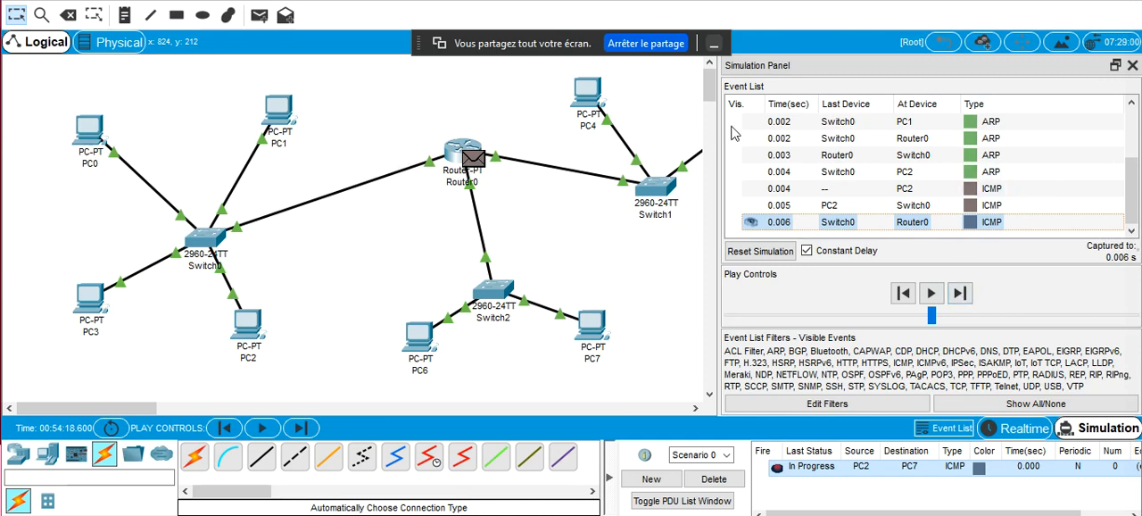
click(480, 110)
click(1017, 429)
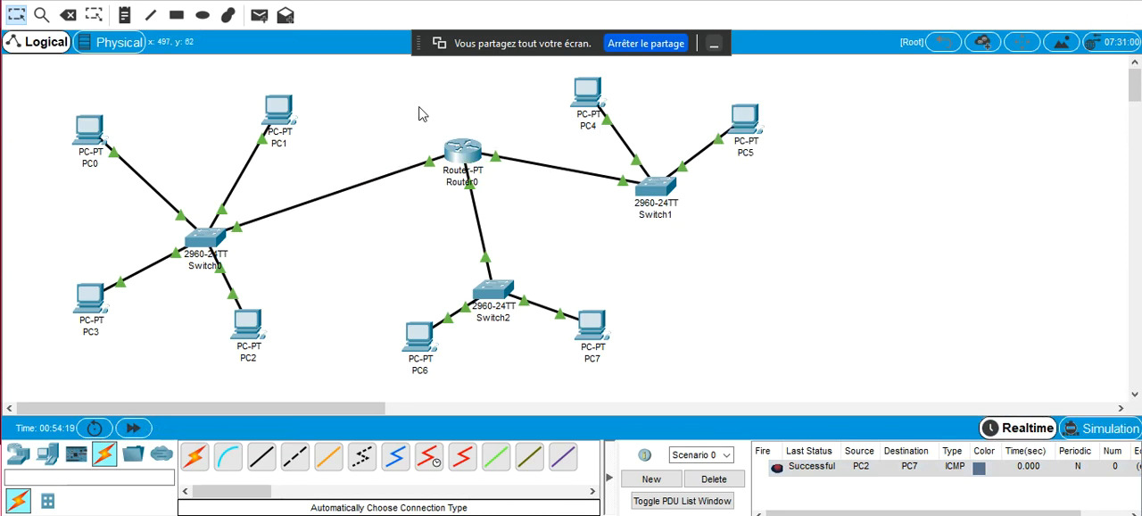
Open Router0's command line and leave interface configuration with END to return to privileged mode
click(457, 148)
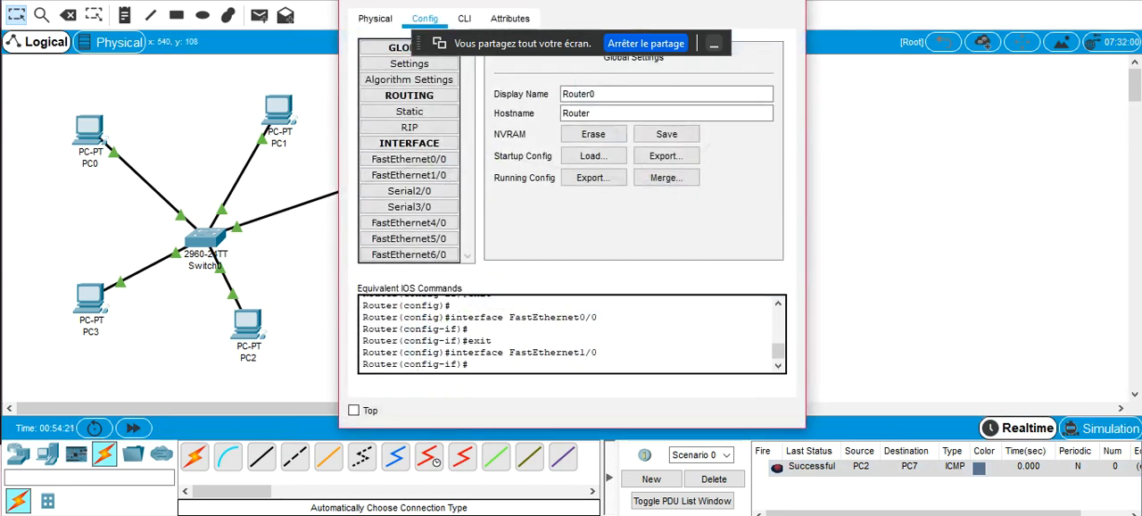
click(465, 18)
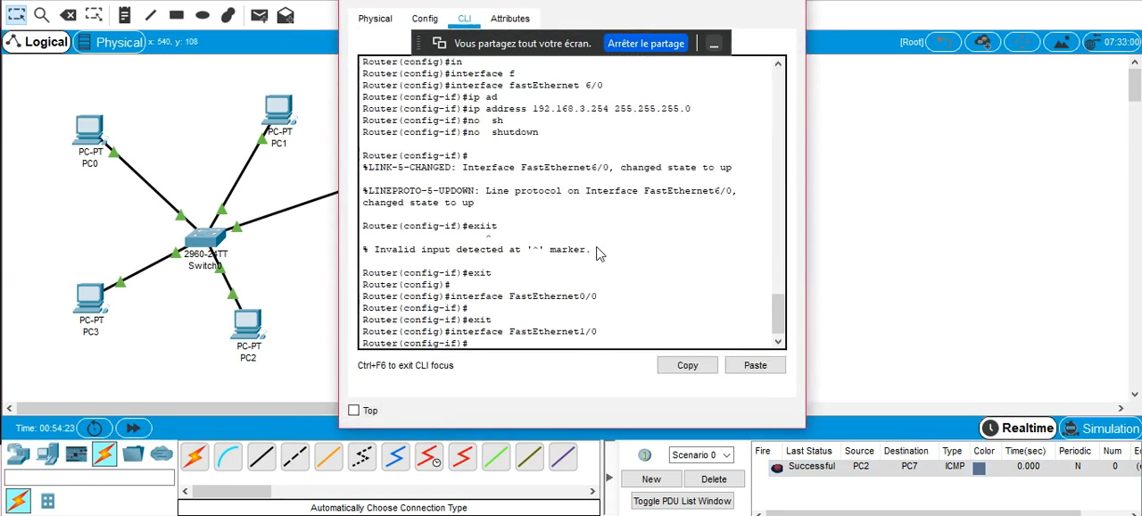
key(Return)
key(Return)
text(END)
key(Return)
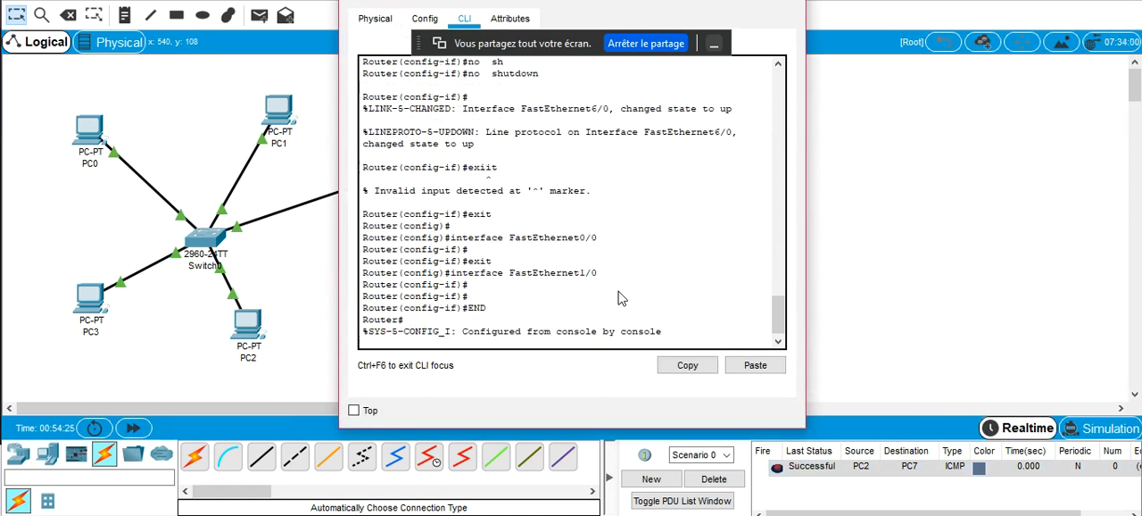
Reload Router0 with RELOAD, answer NO to saving the configuration, confirm the reload, and close the router window
text(RELOAD)
key(Return)
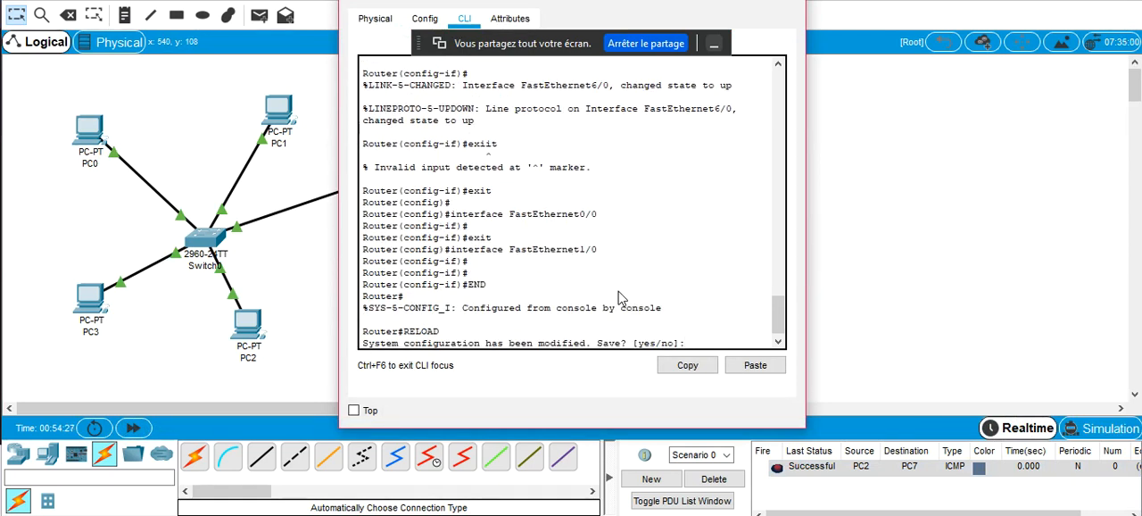
key(Return)
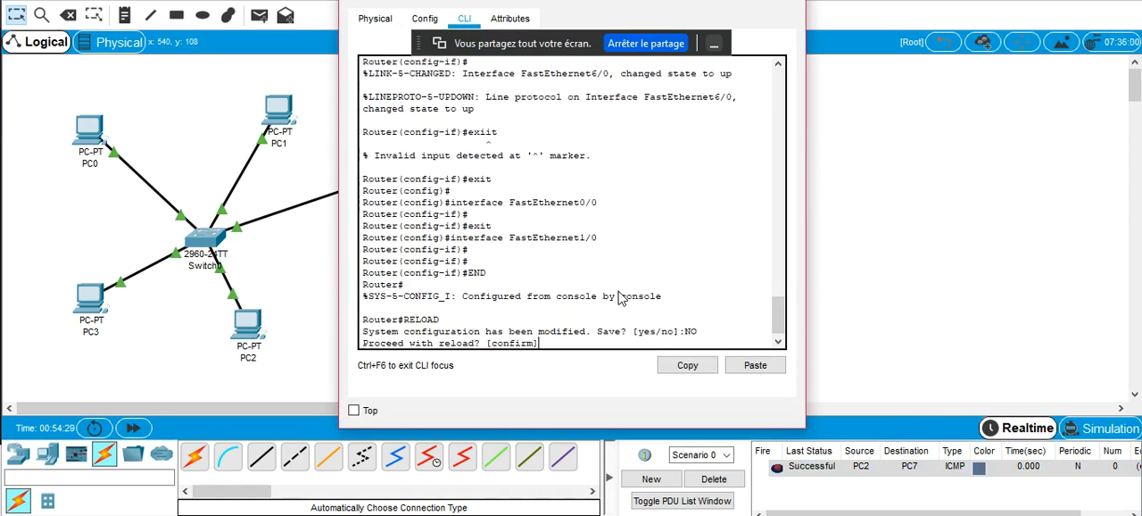
key(Return)
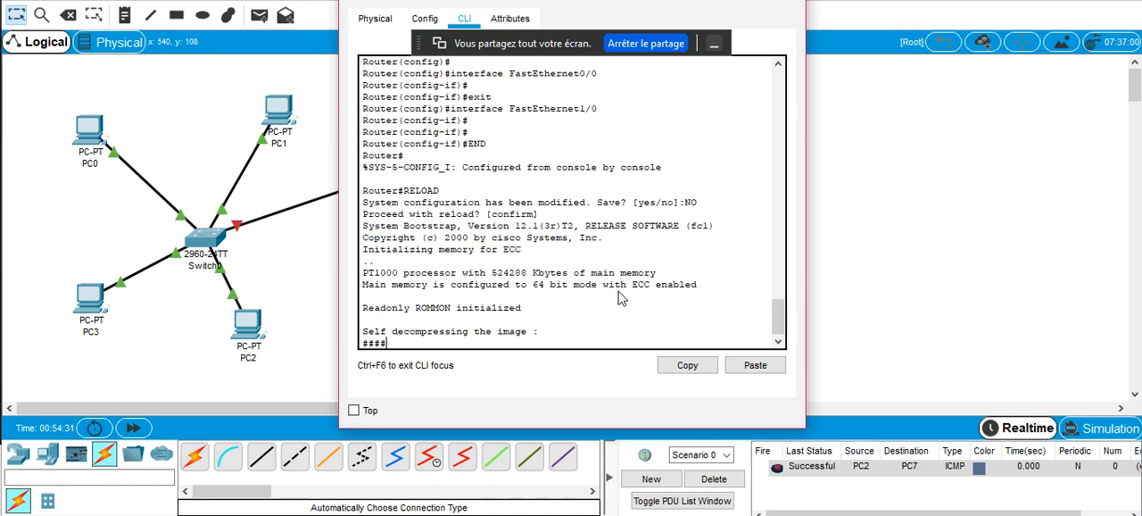
click(803, 8)
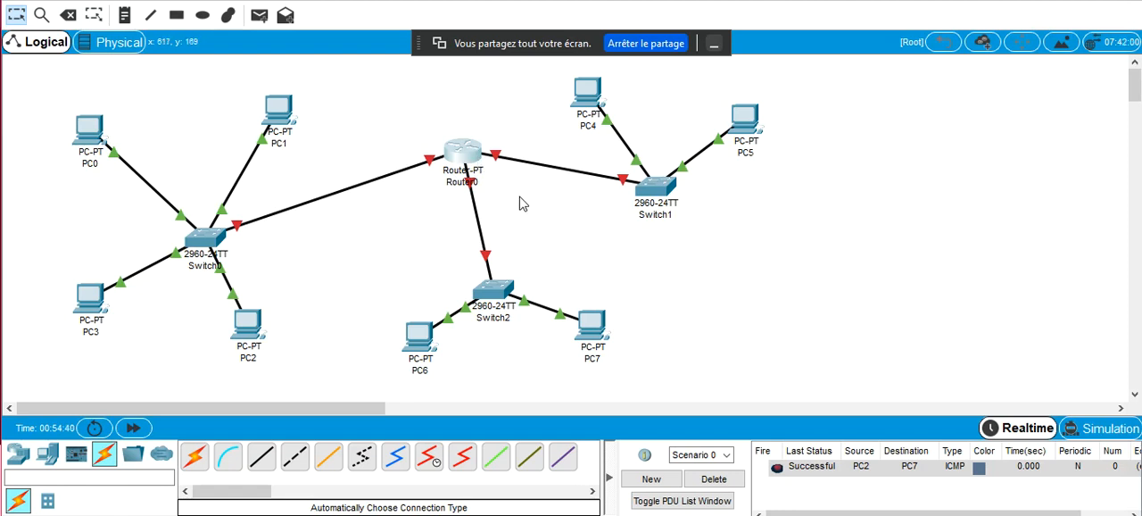
Turn on Router0's FastEthernet0/0 port and set its IP address to 192.168.1.254 with subnet mask 255.255.255.0
click(465, 154)
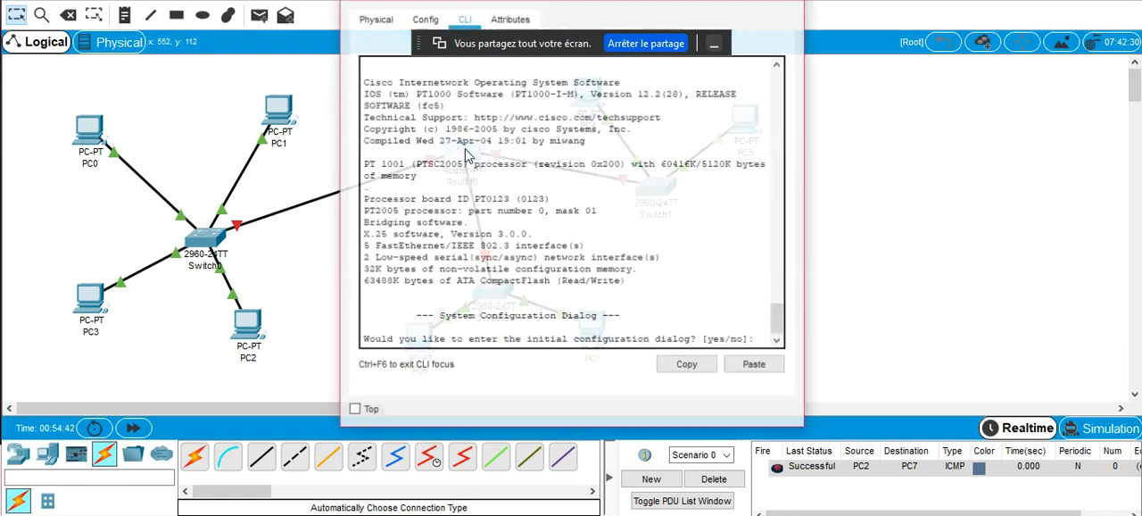
click(425, 18)
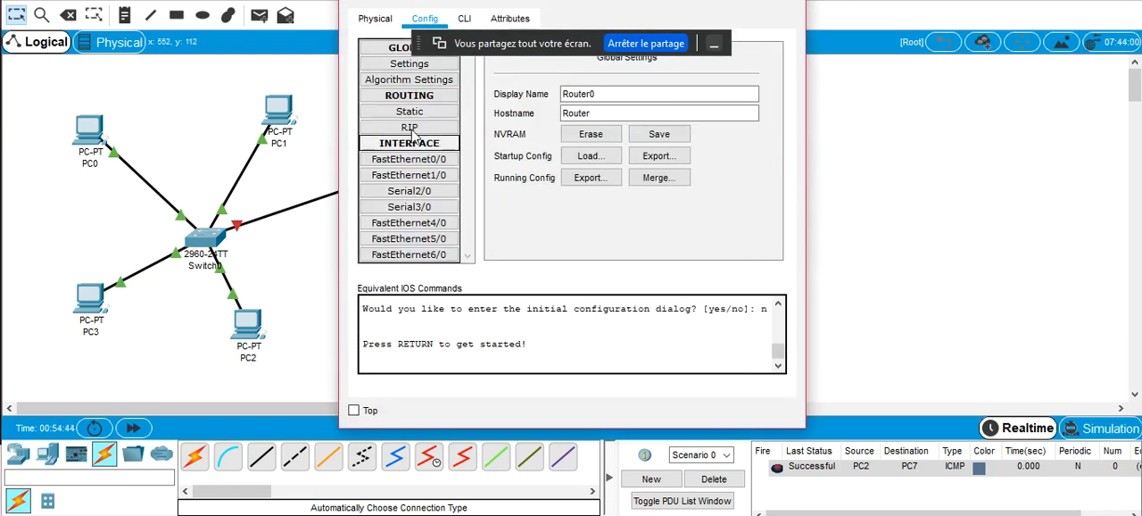
click(425, 166)
click(683, 150)
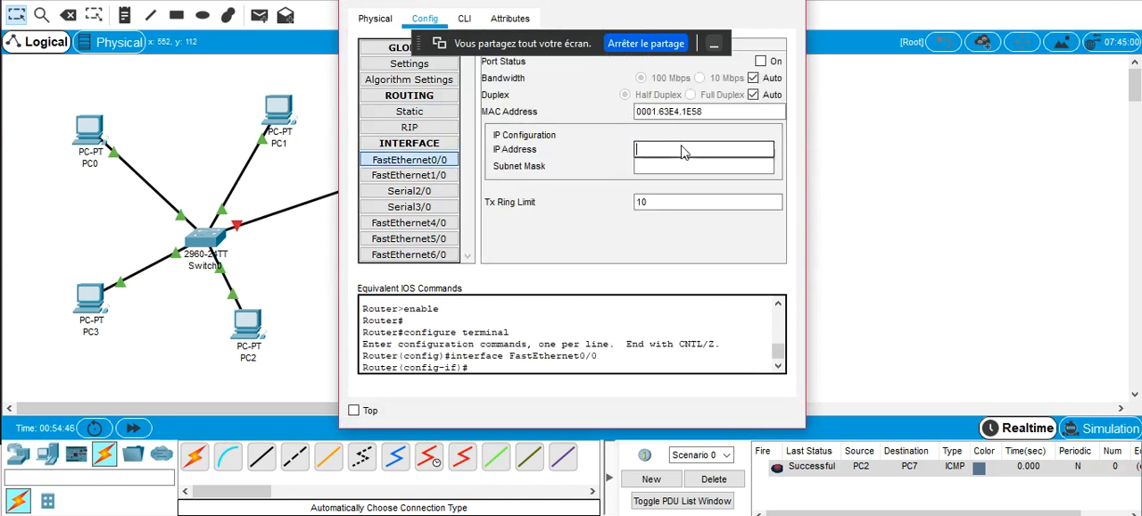
drag(656, 15, 856, 103)
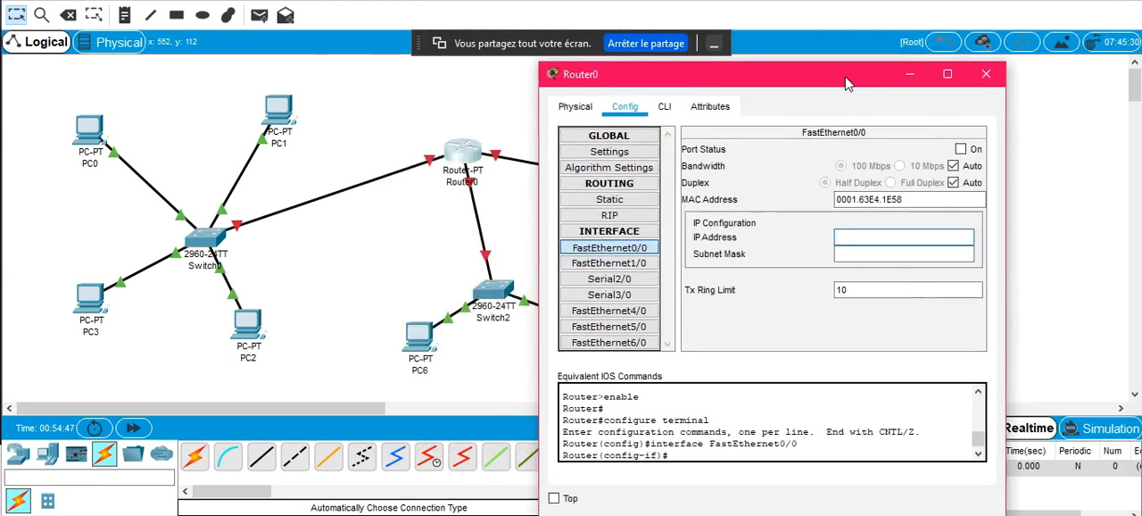
click(960, 149)
text(192.168.3.254)
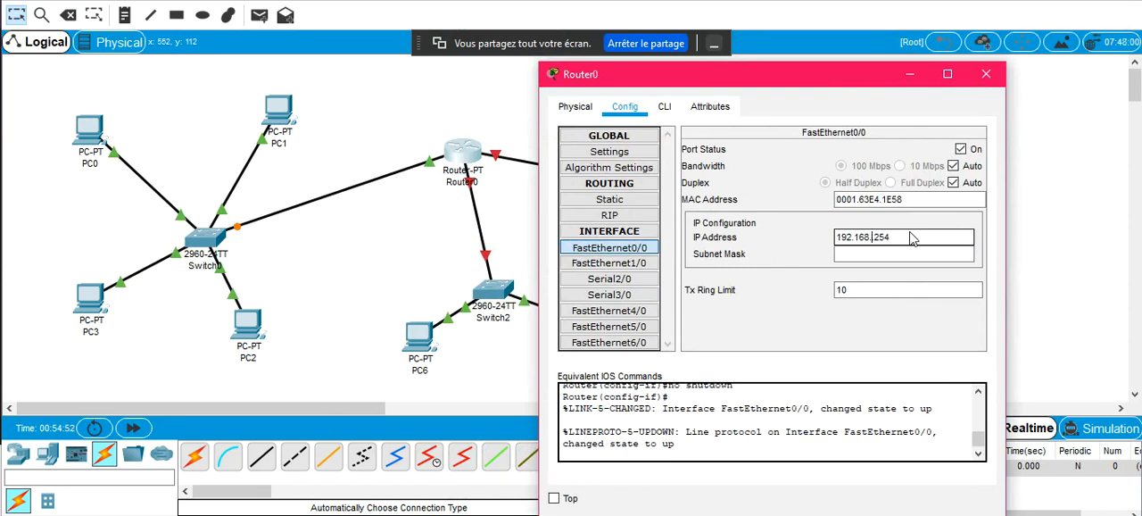
text(1.)
key(Tab)
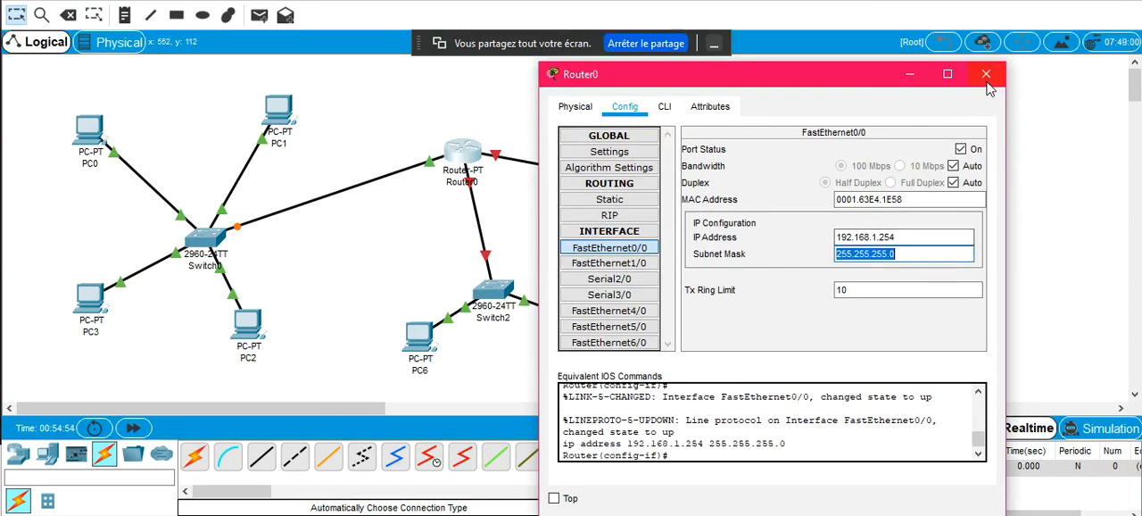
Turn on the FastEthernet1/0 port and set its IP address to 192.168.2.254 with subnet mask 255.255.255.0
click(616, 263)
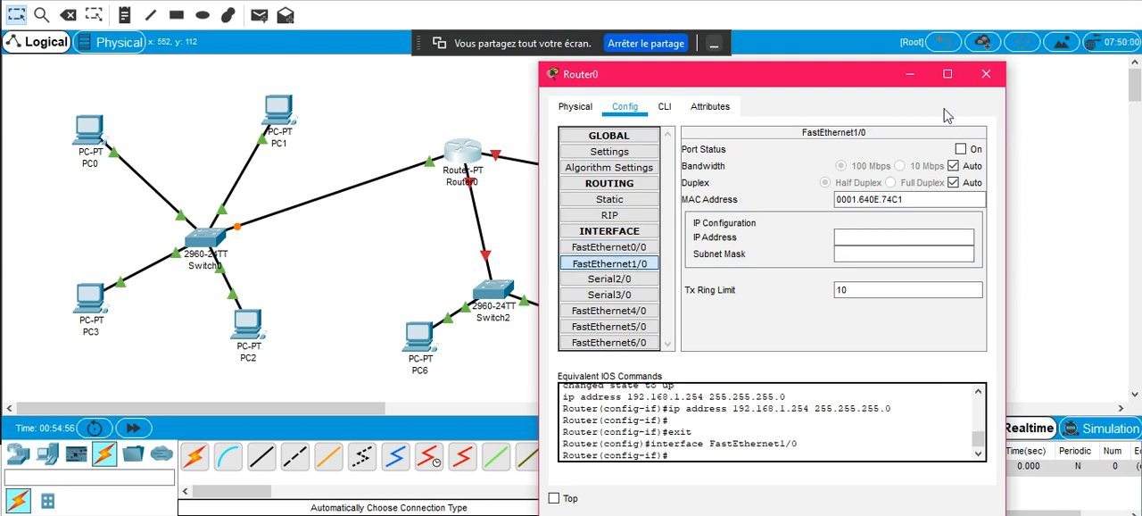
click(961, 150)
click(859, 237)
text(192.168.3.254)
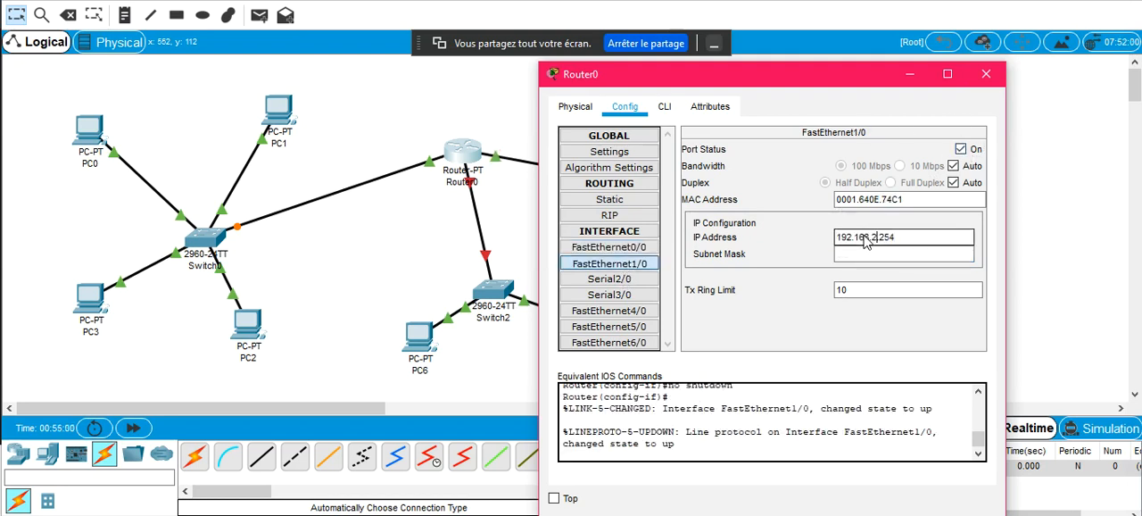
key(Tab)
Turn on the FastEthernet6/0 port, set its IP address to 192.168.3.254 with the default subnet mask, and close the router window
click(636, 346)
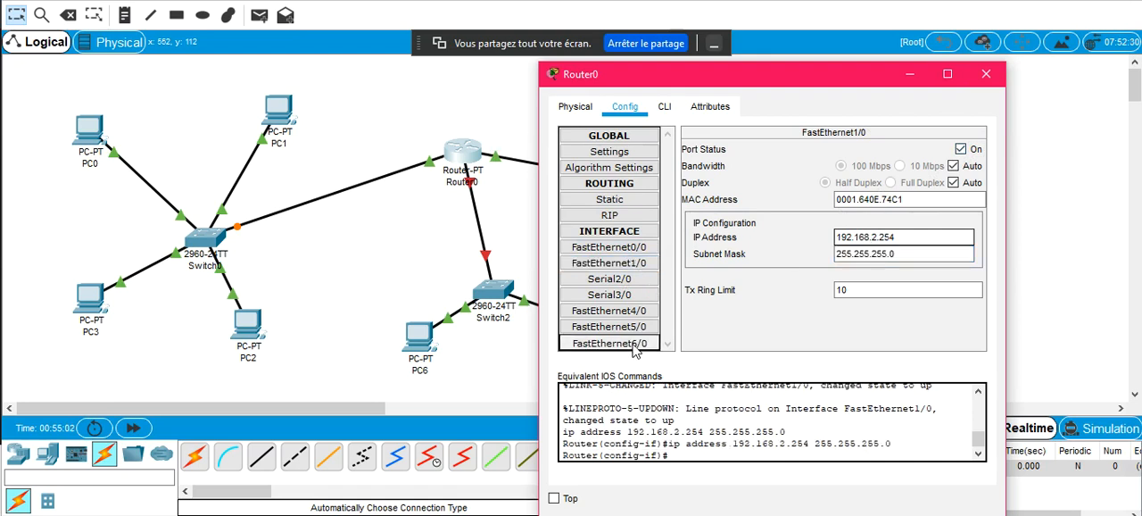
click(961, 149)
click(882, 239)
text(192.168.4.254)
key(Tab)
click(986, 74)
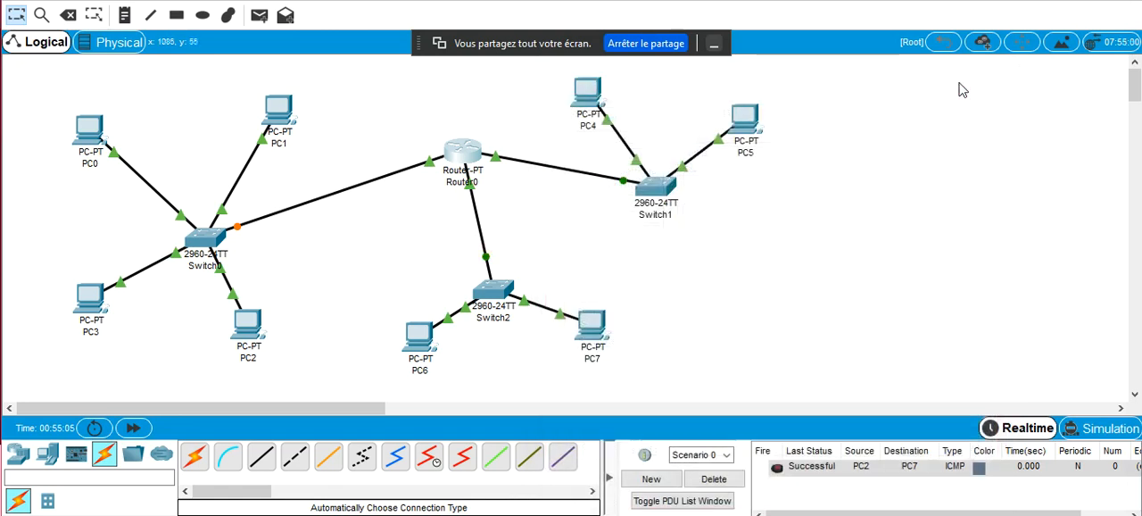
Fast-forward the network time, switch to Simulation mode, and delete Scenario 0 with its PDU
click(132, 429)
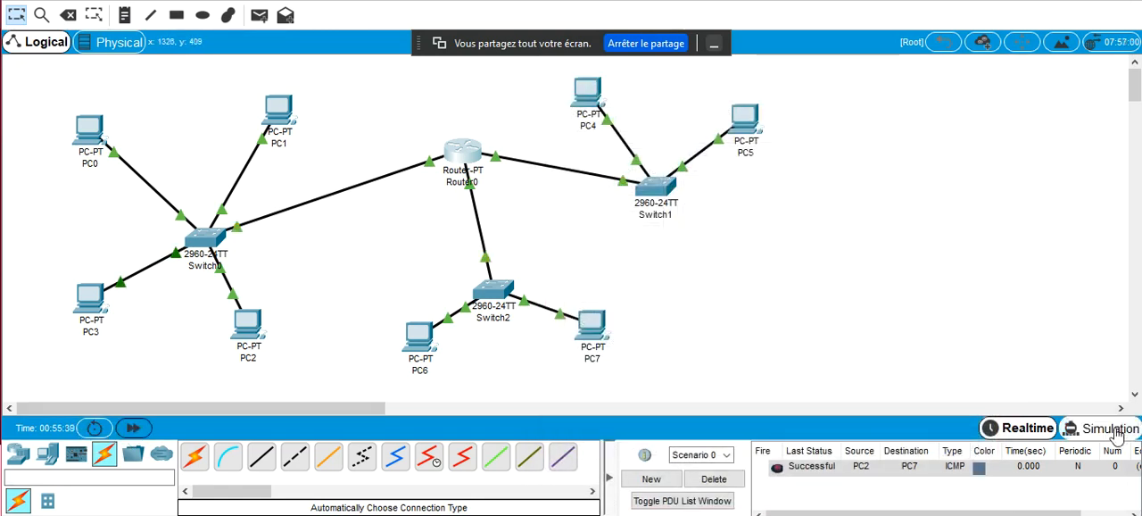
click(1116, 435)
click(737, 480)
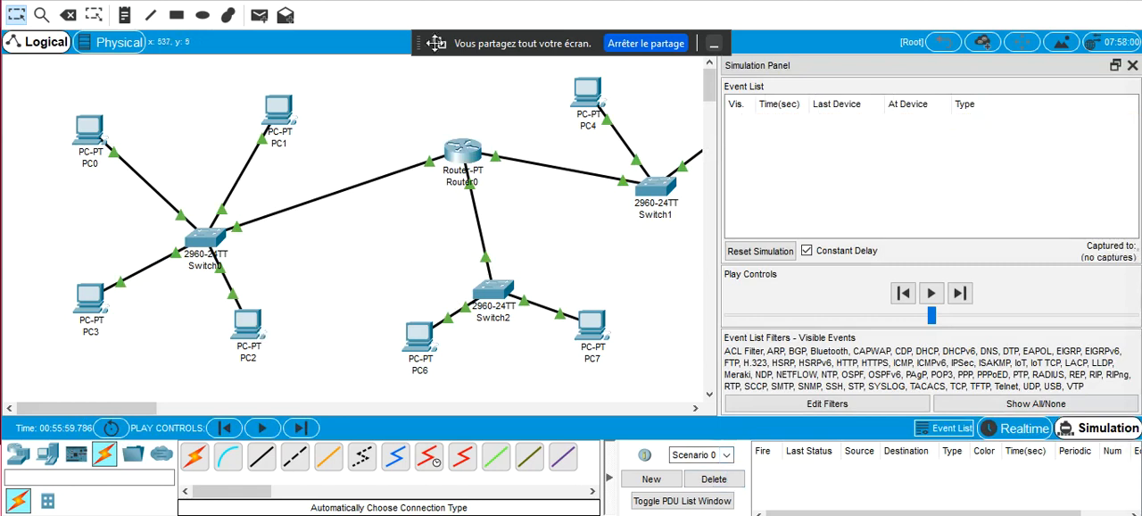
Add a simple PDU from PC1 to PC7
click(258, 15)
click(273, 107)
click(593, 329)
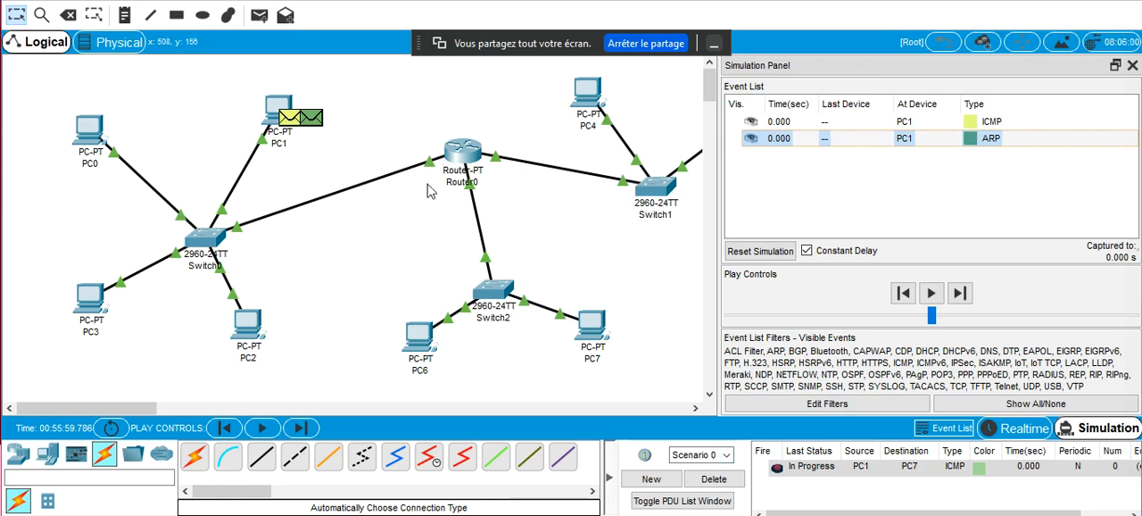
Step through the simulation to follow PC1's ARP exchange and the ICMP packet through Router0 as far as Switch2
click(961, 294)
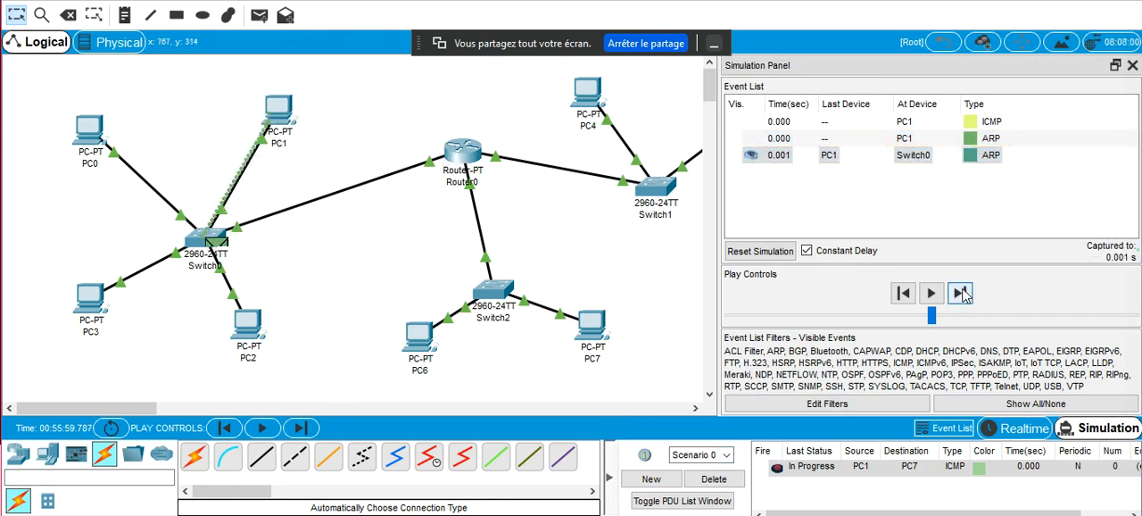
click(961, 294)
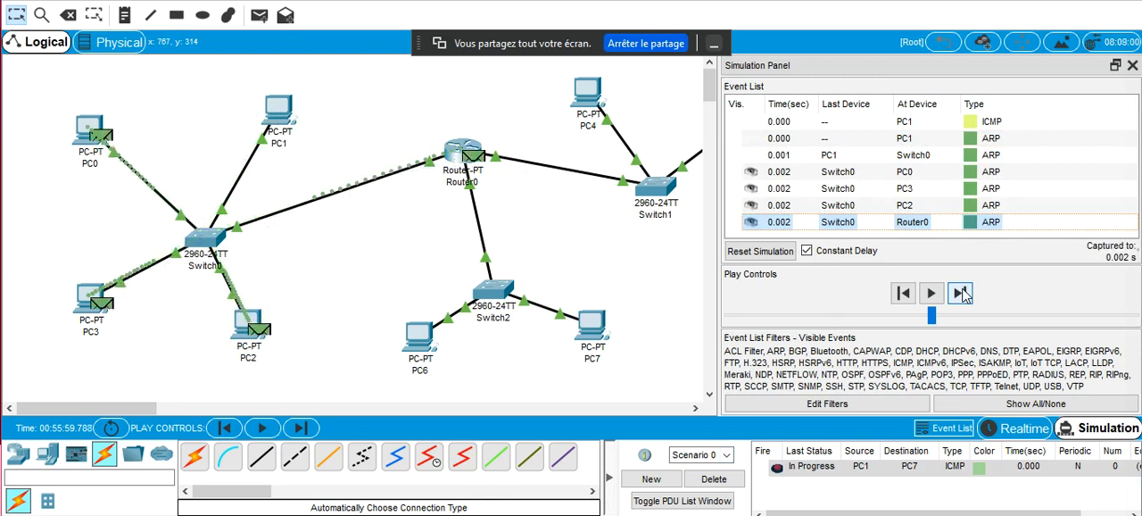
click(961, 295)
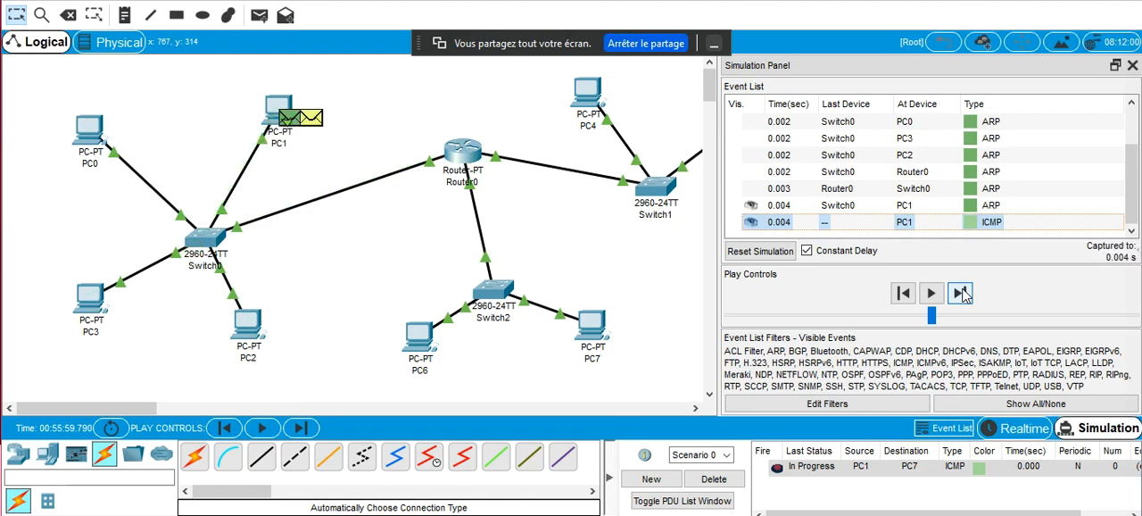
click(961, 295)
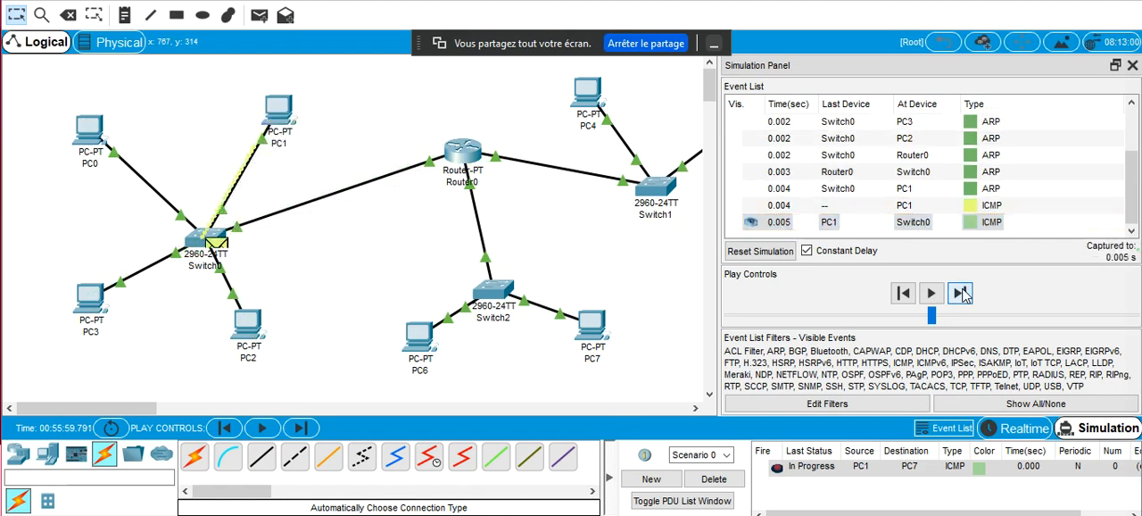
click(961, 294)
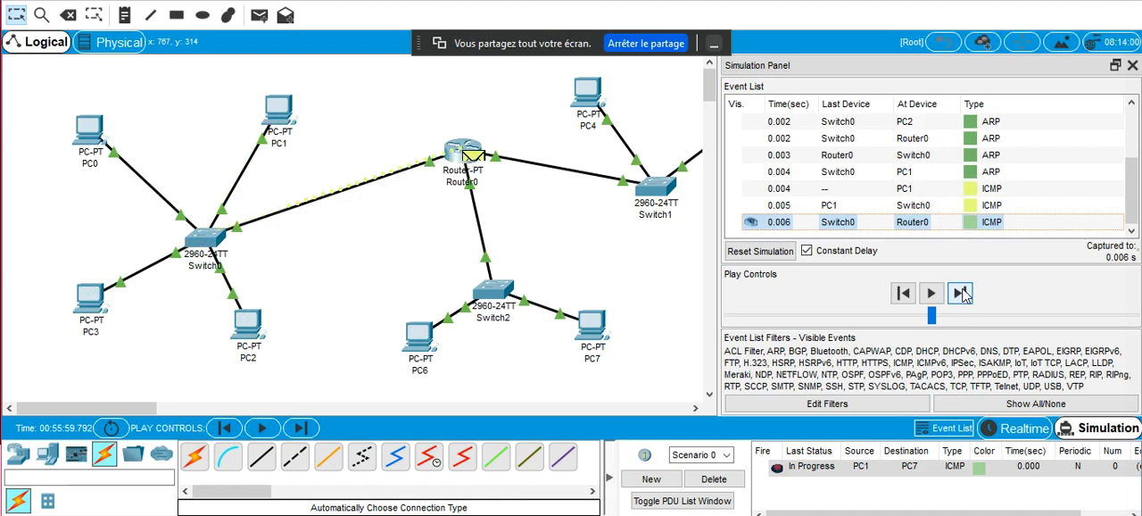
click(961, 295)
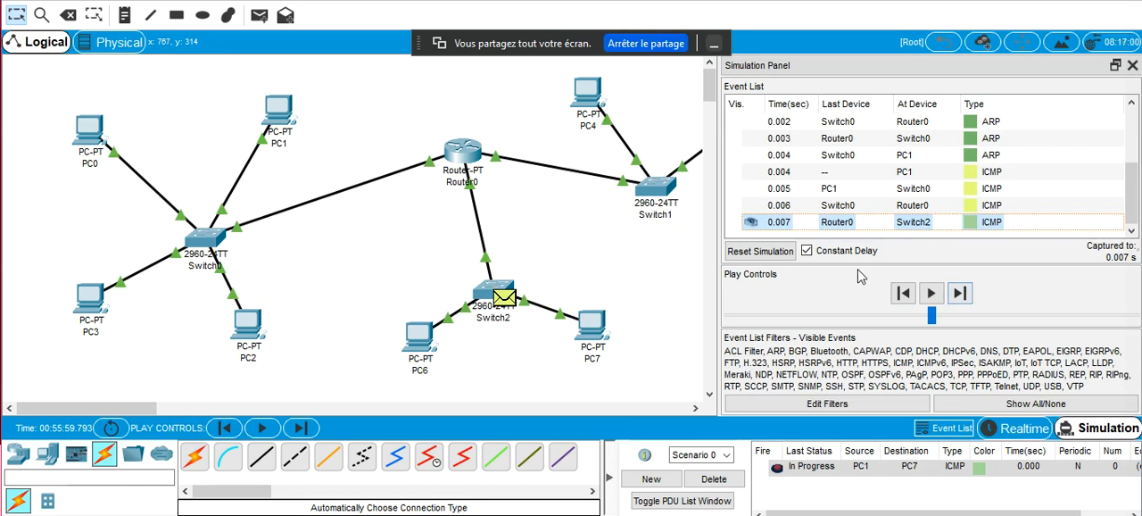
Step the simulation back to the ICMP packet at Router0, then replay its hop to Switch2
click(904, 293)
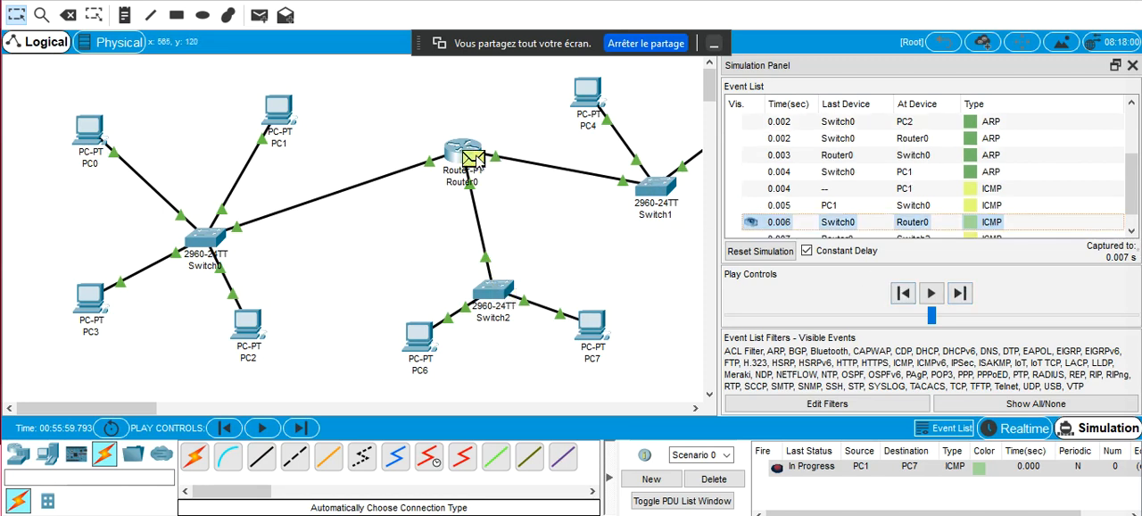
mouse_move(480, 167)
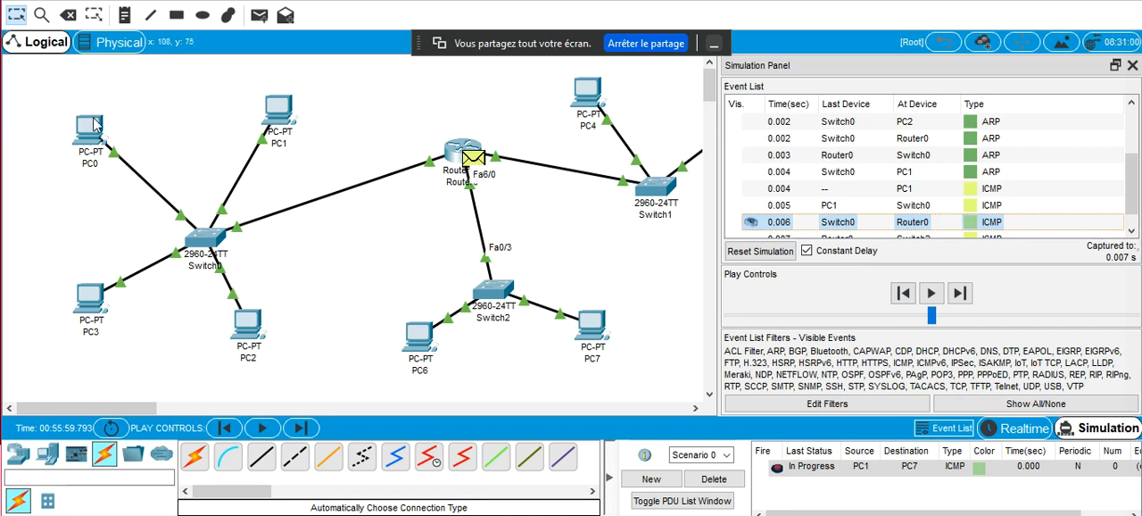
mouse_move(96, 123)
mouse_move(418, 336)
click(969, 291)
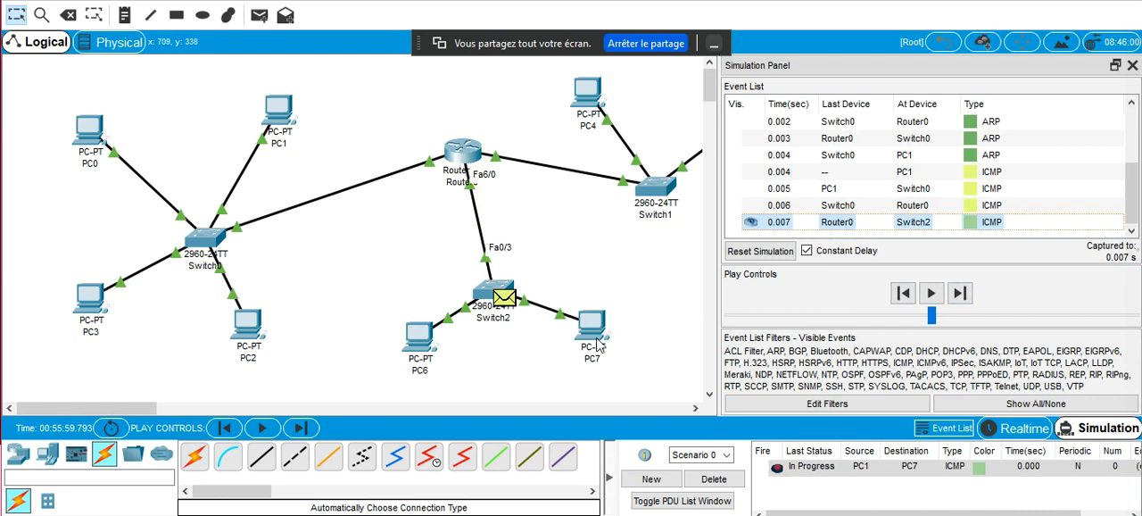
Follow the ICMP packet to PC7 and its reply back to Router0, and view PC0's IP and gateway details
mouse_move(598, 345)
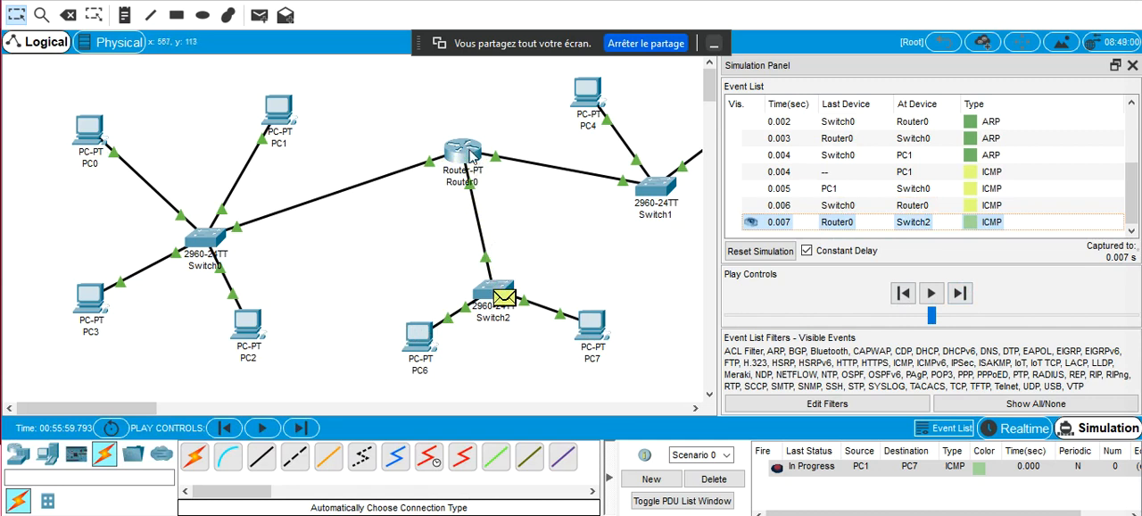
mouse_move(470, 156)
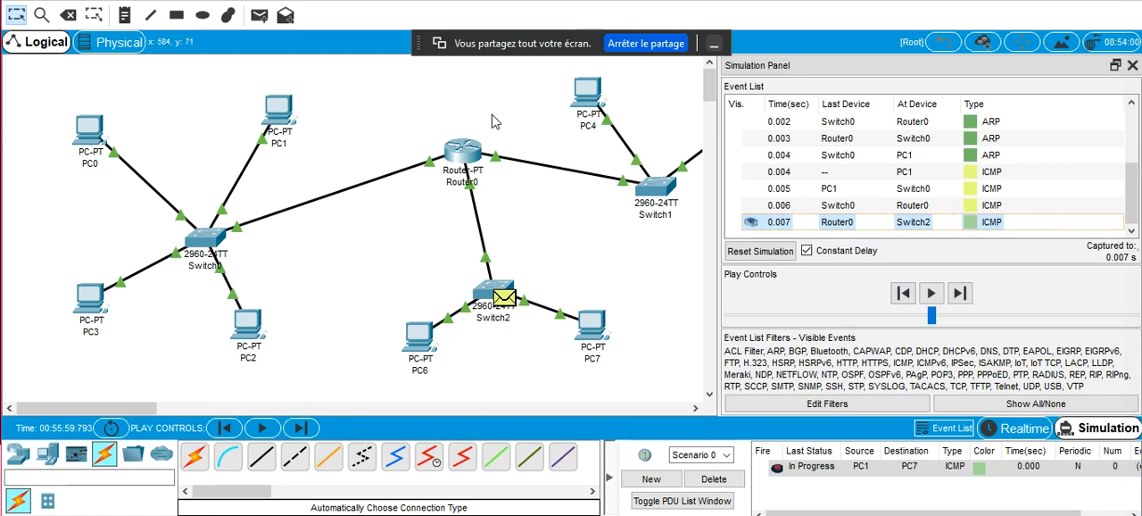
click(962, 293)
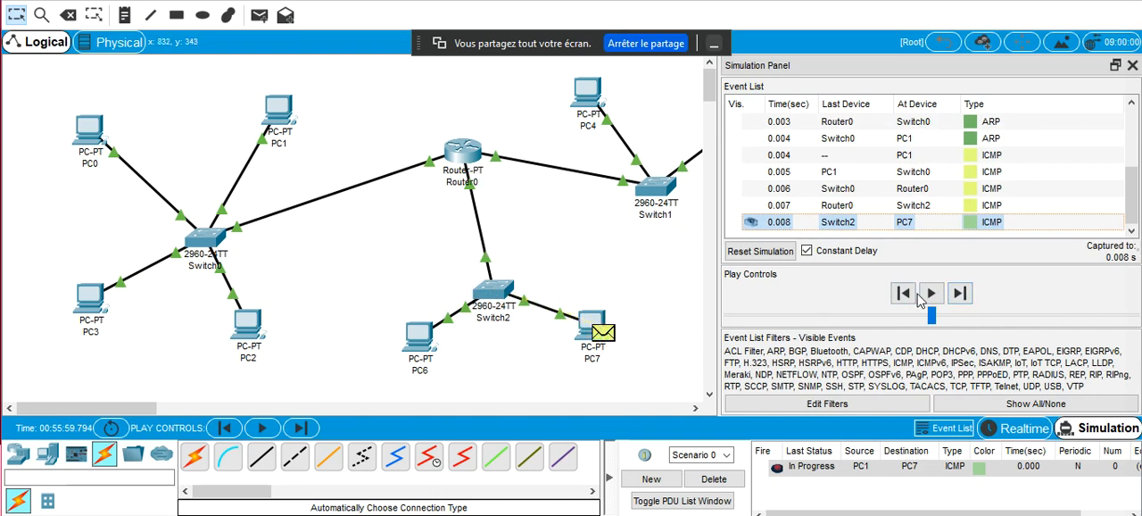
click(962, 294)
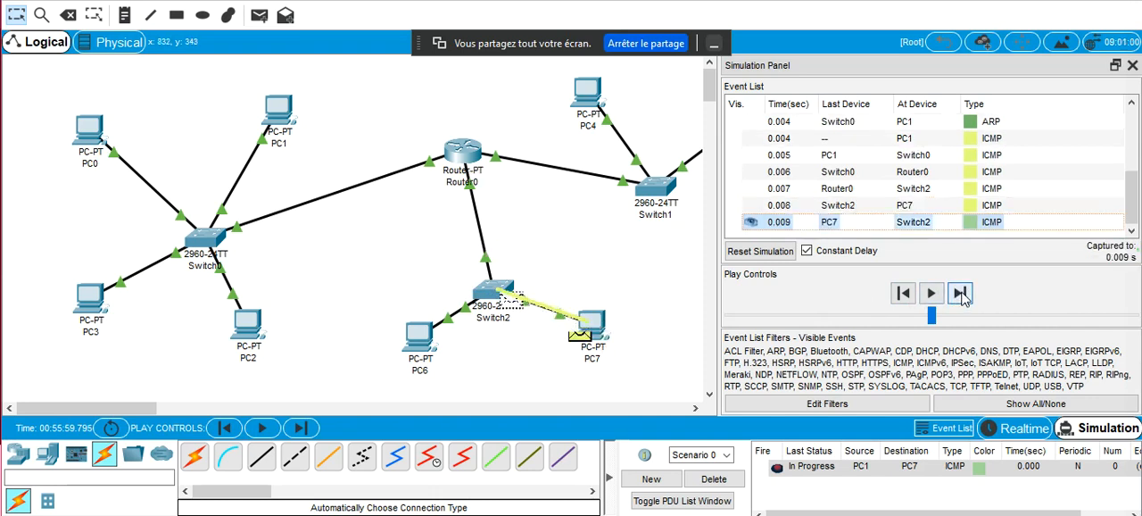
click(963, 294)
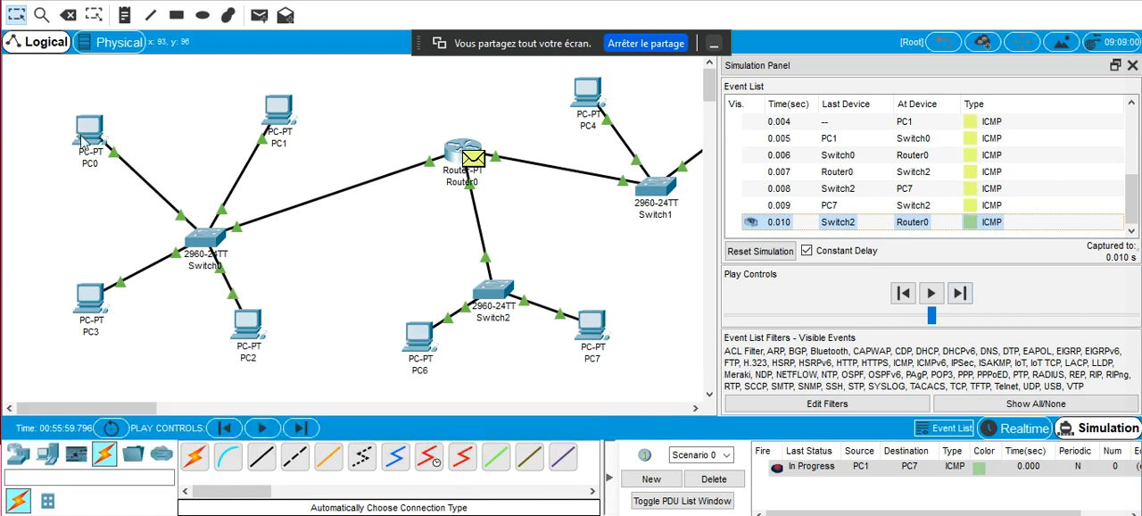
mouse_move(85, 134)
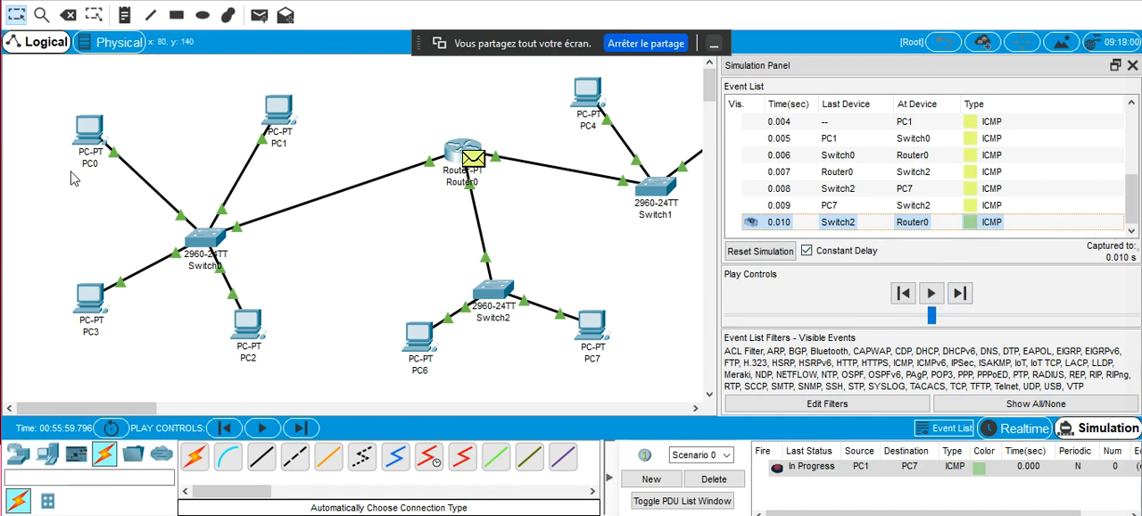
mouse_move(89, 166)
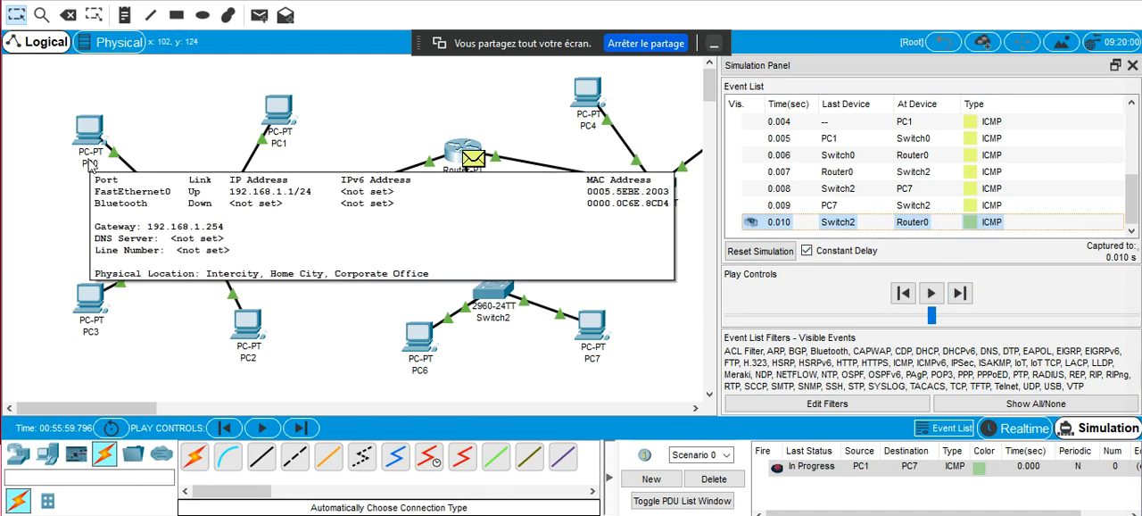
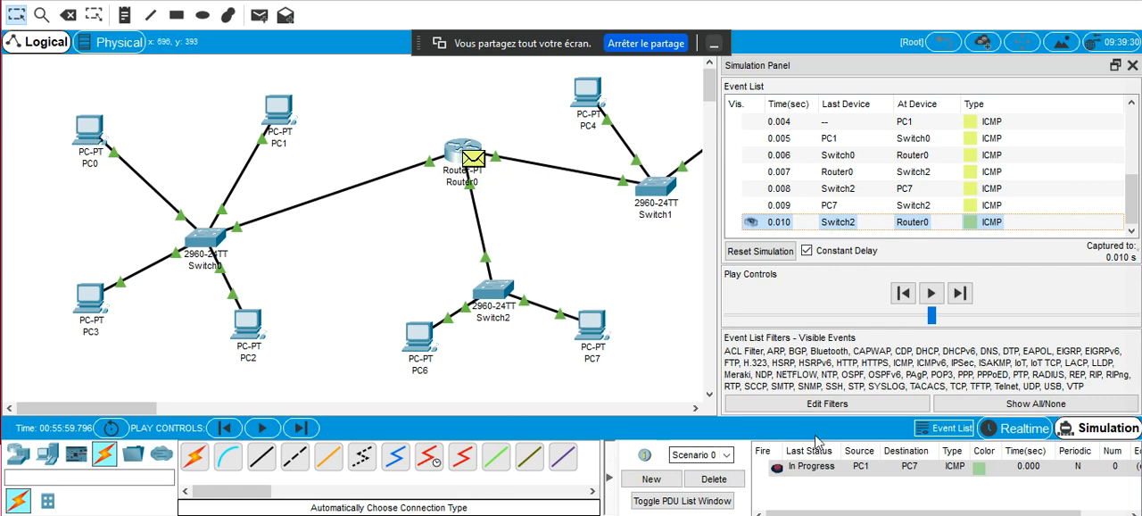
Advance the simulation to follow the ICMP reply from Router0 through Switch0 to PC1
click(959, 294)
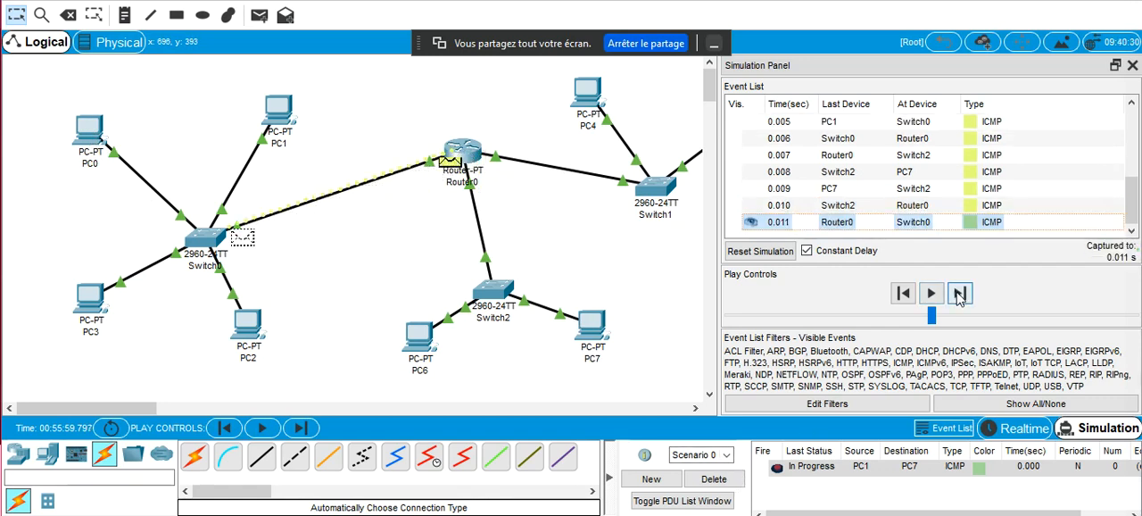
click(959, 295)
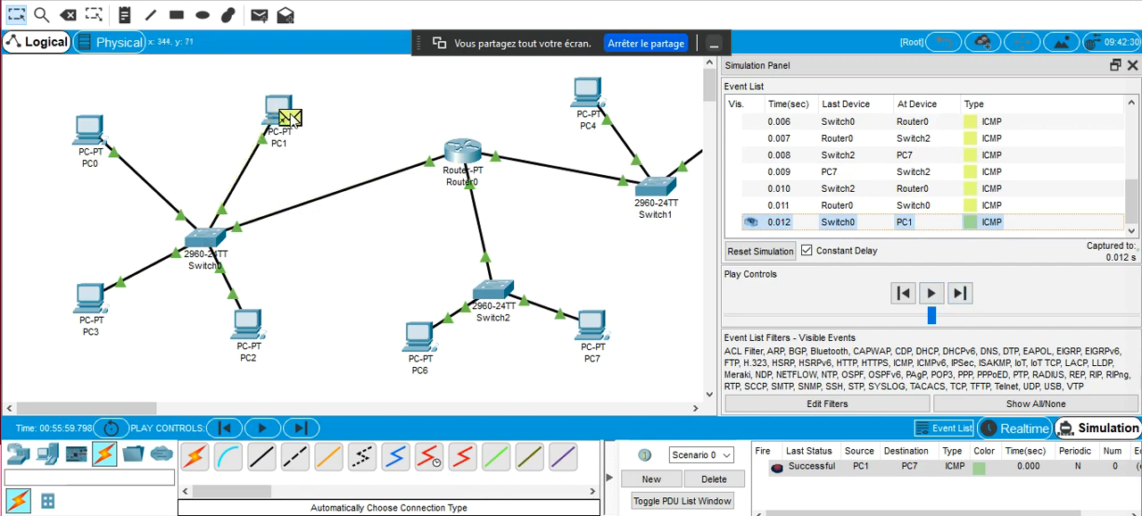
mouse_move(295, 130)
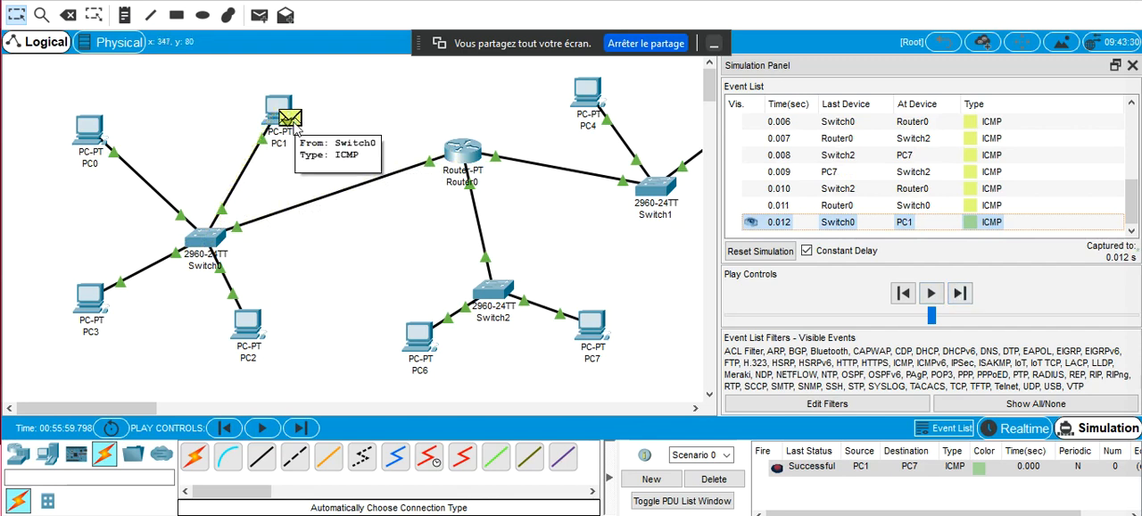
click(397, 87)
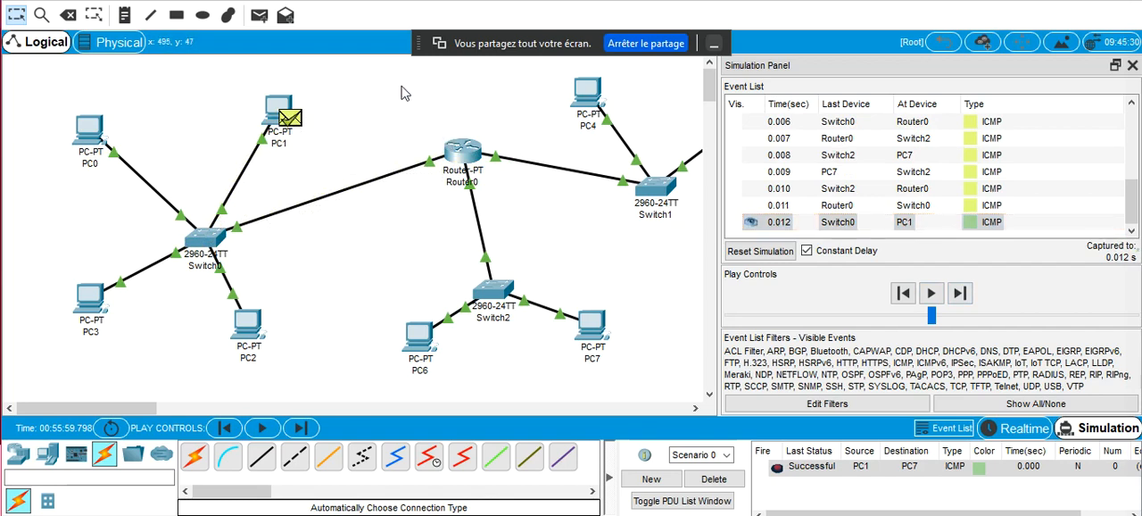
Check the Google Meet call and its chat, and return to the network workspace in Cisco Packet Tracer
mouse_move(471, 159)
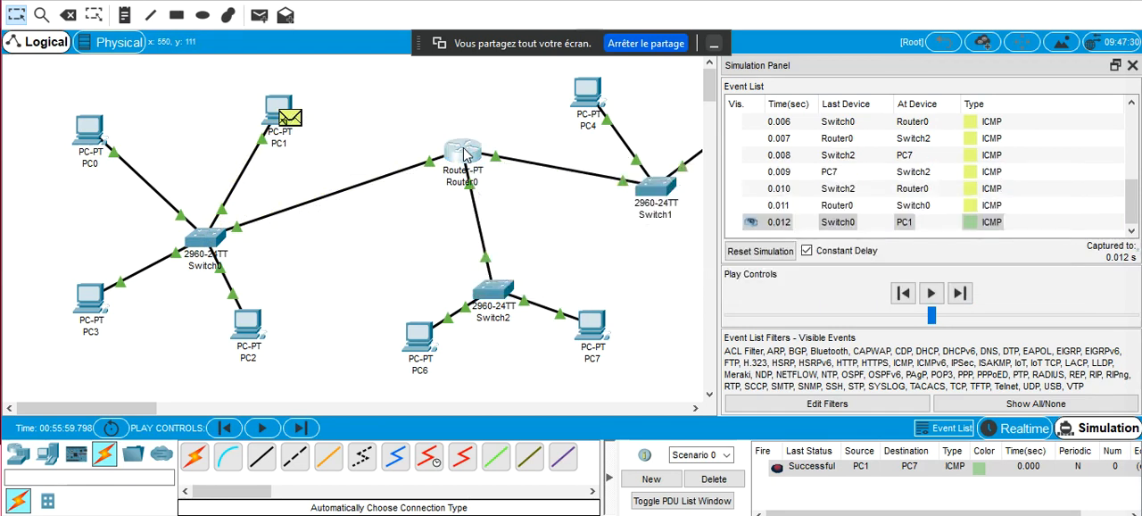
click(464, 154)
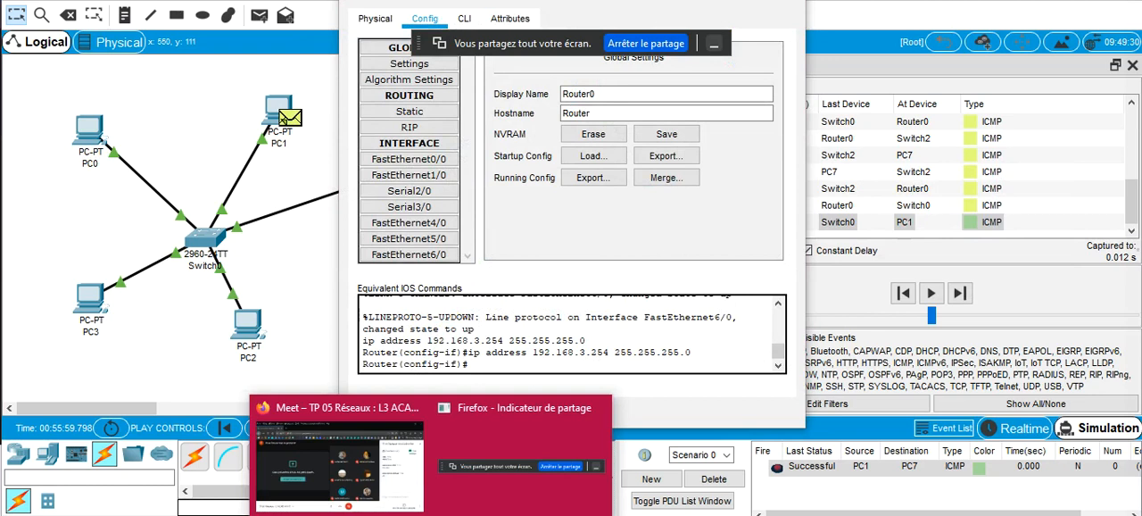
click(405, 422)
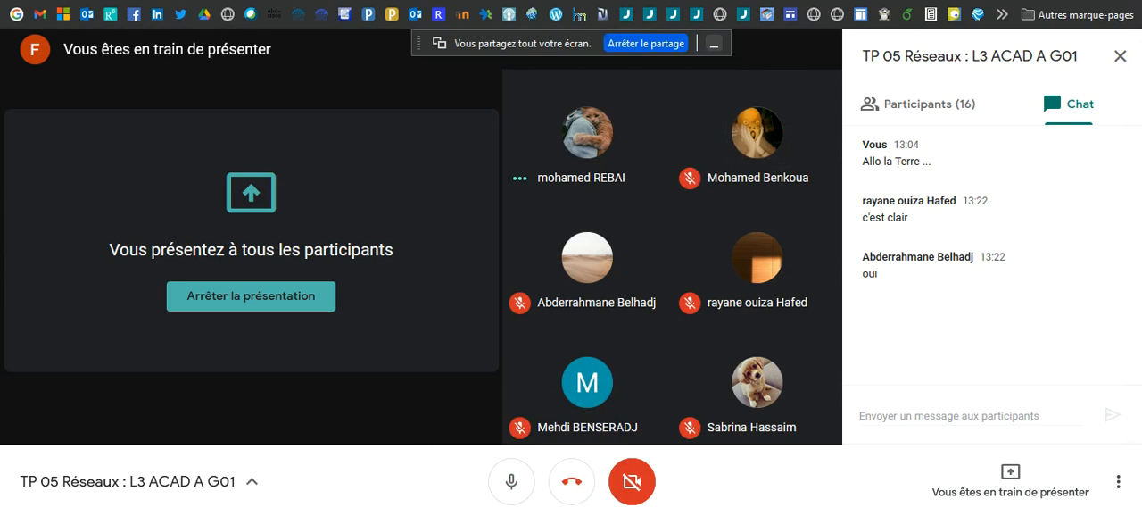
mouse_move(637, 515)
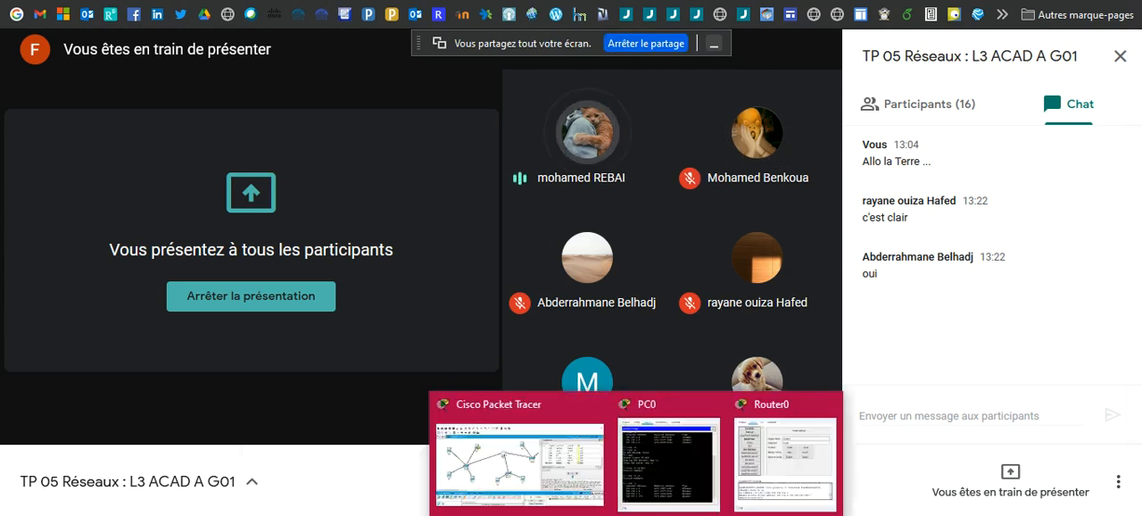
mouse_move(562, 455)
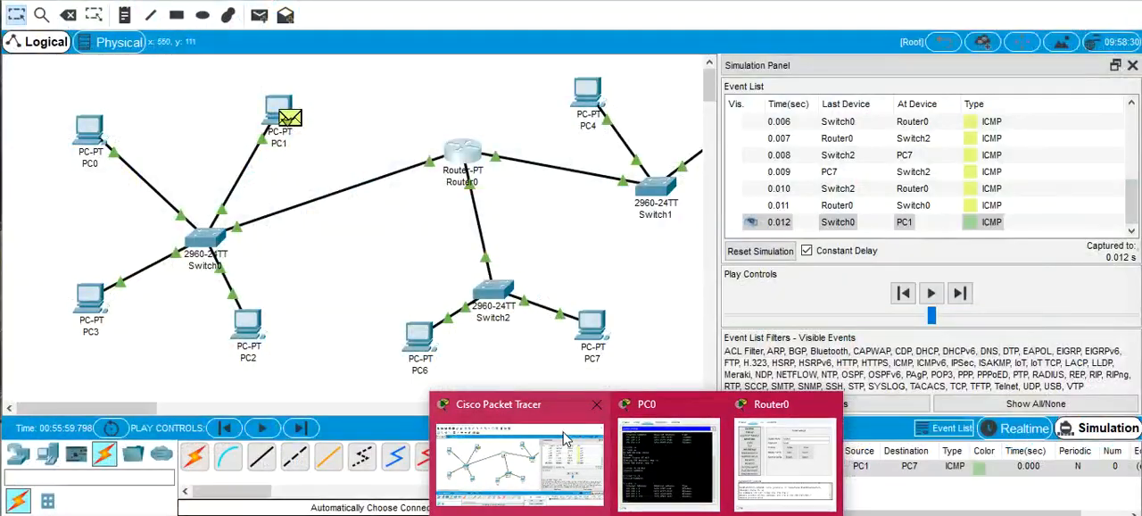
click(564, 439)
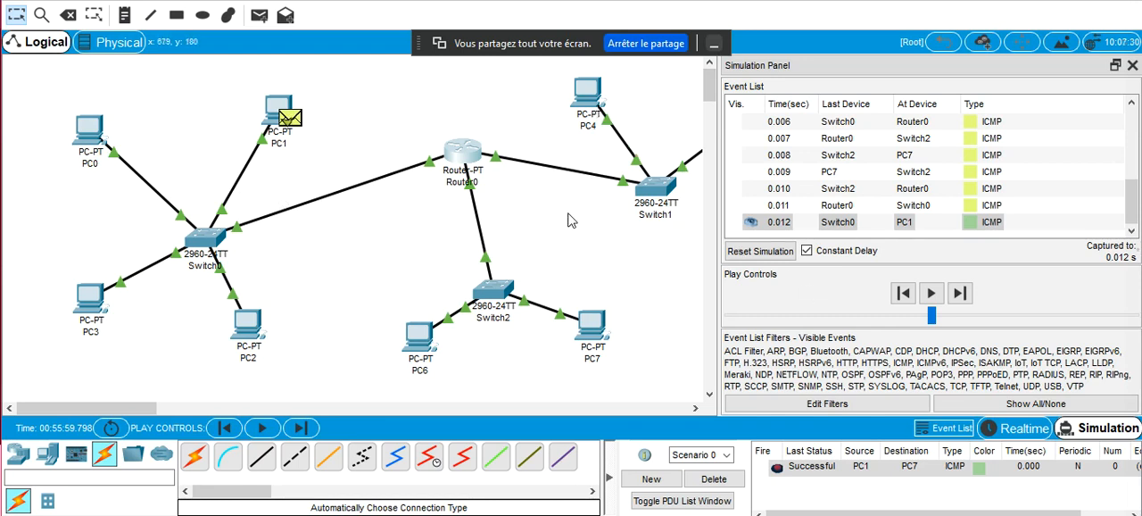
Open Router0's command line and exit interface and global configuration modes to the privileged prompt
click(471, 159)
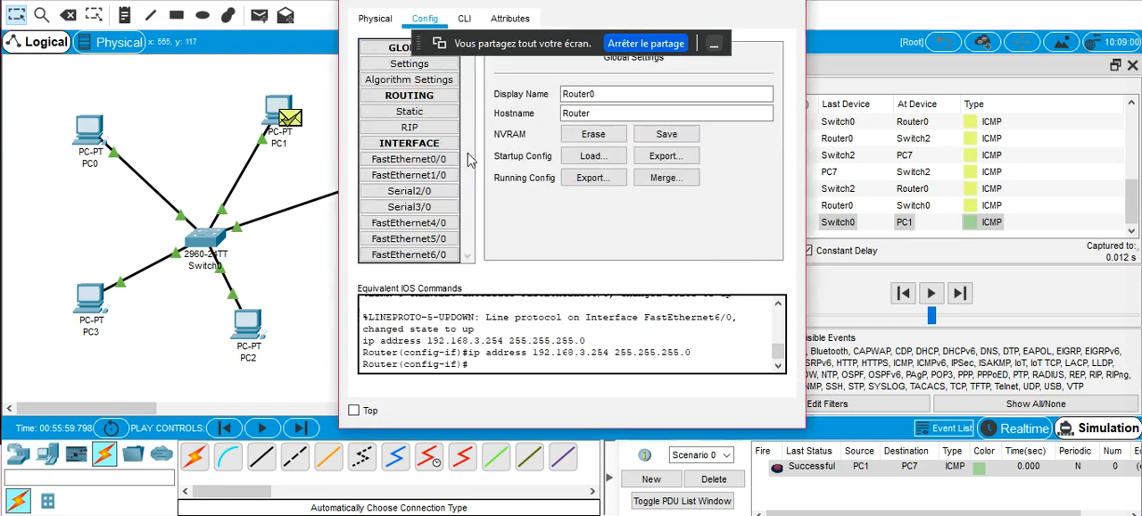
click(469, 19)
key(Return)
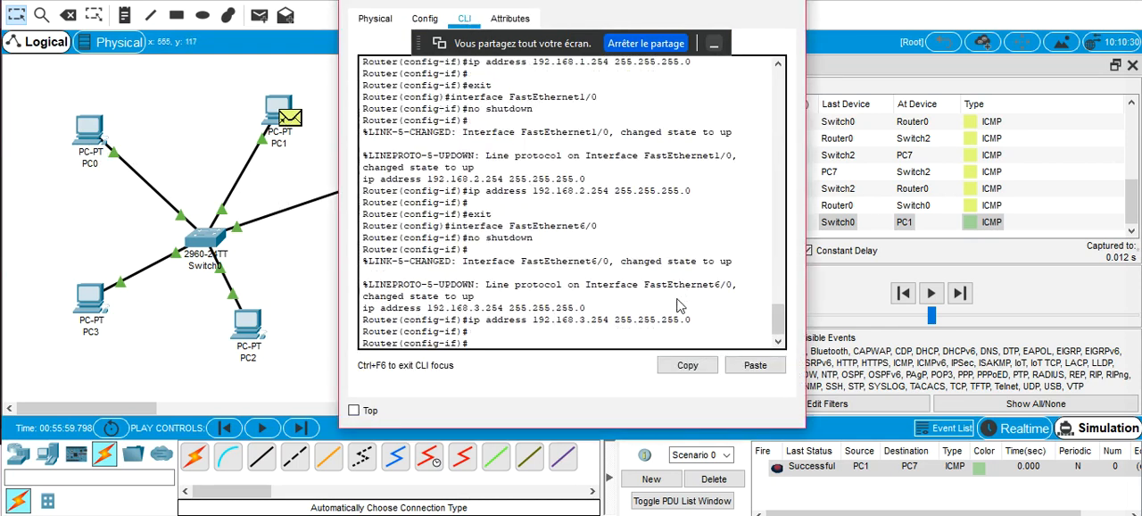
text(EXIT)
key(Return)
text(EXIT)
key(Return)
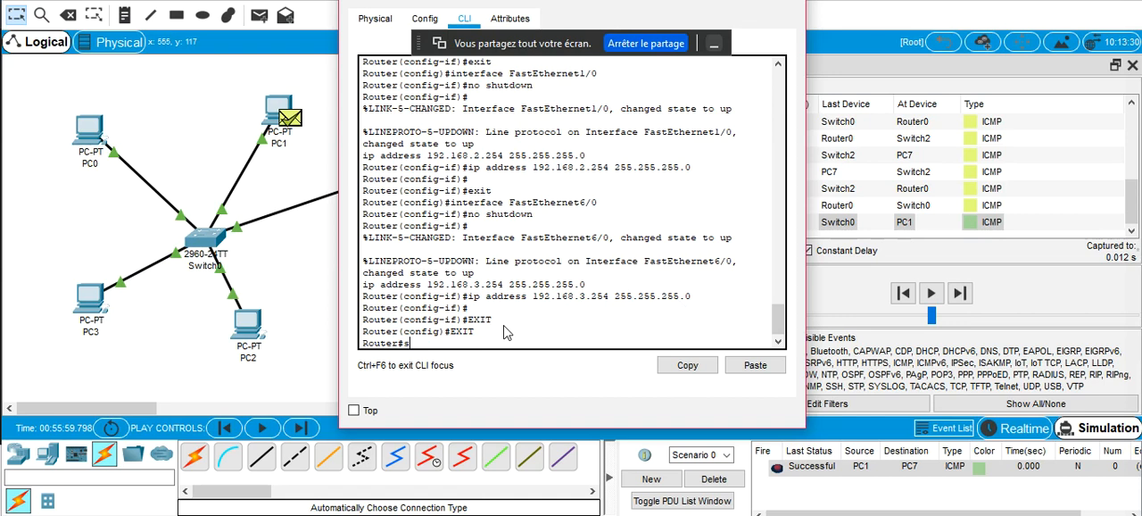
Run show arp on Router0, widen its window, and examine the entries for 192.168.1.2 and 192.168.3.2
text(show ar)
key(Tab)
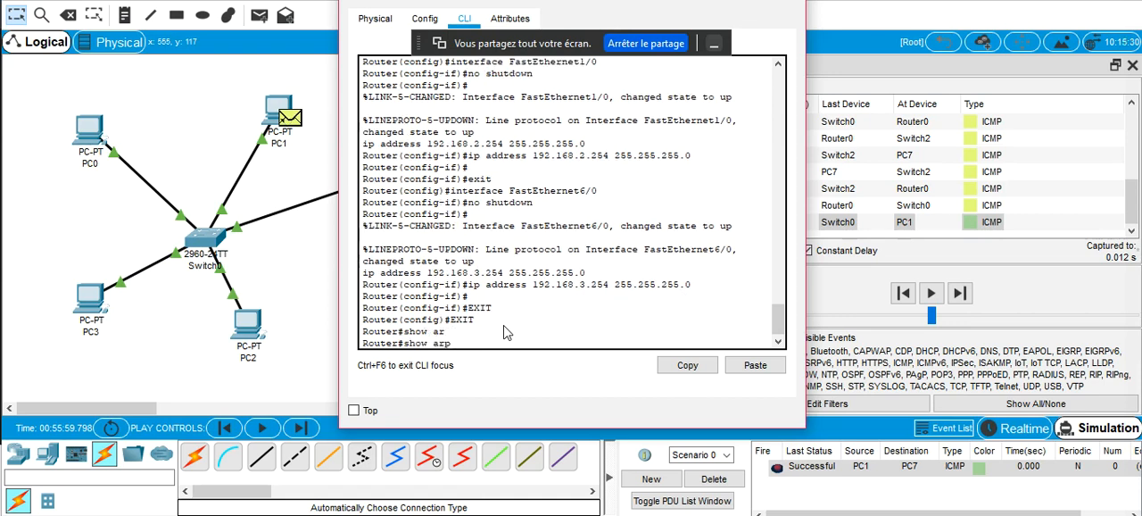
key(Return)
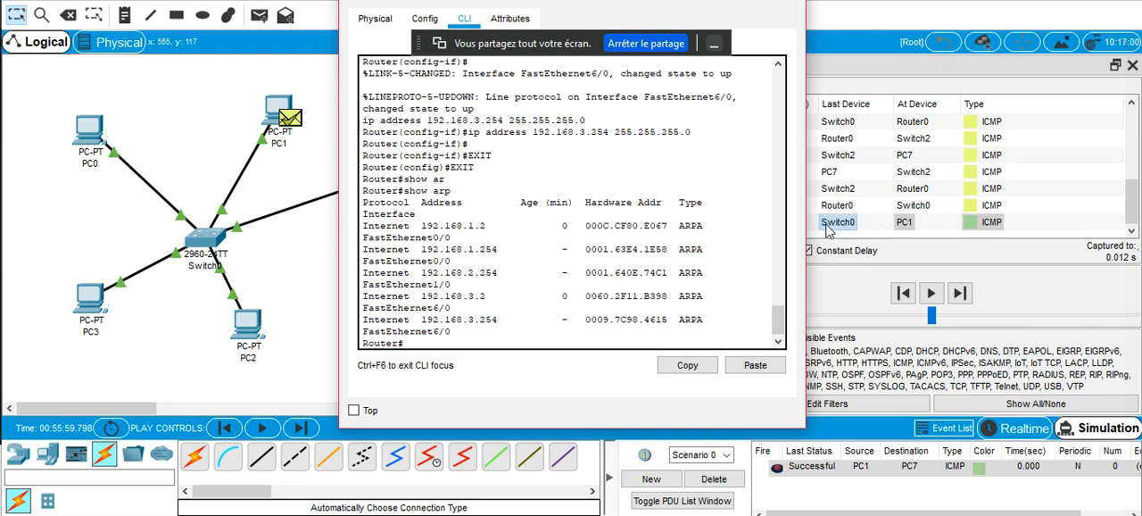
drag(806, 221, 1033, 199)
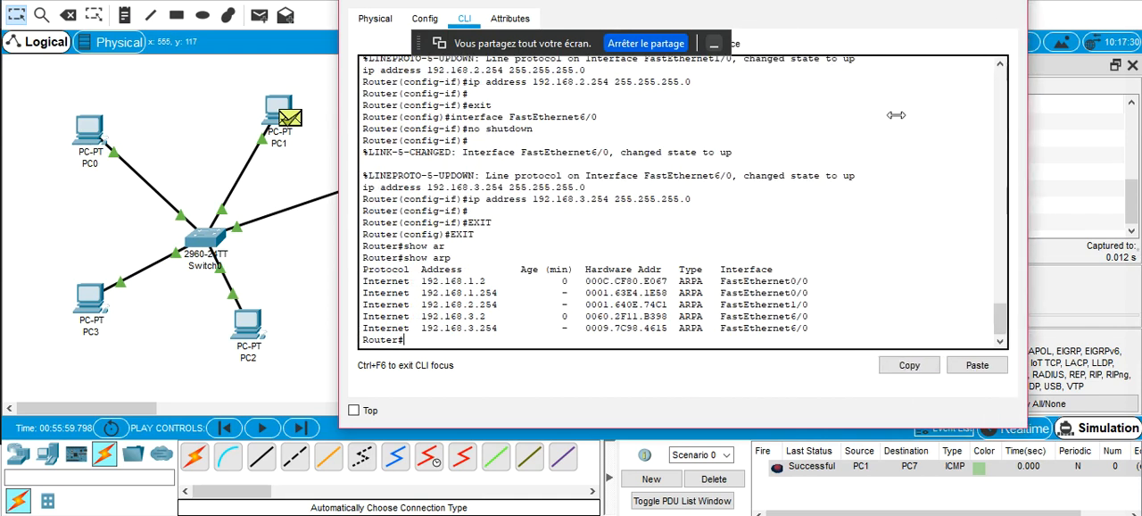
drag(625, 2, 514, 0)
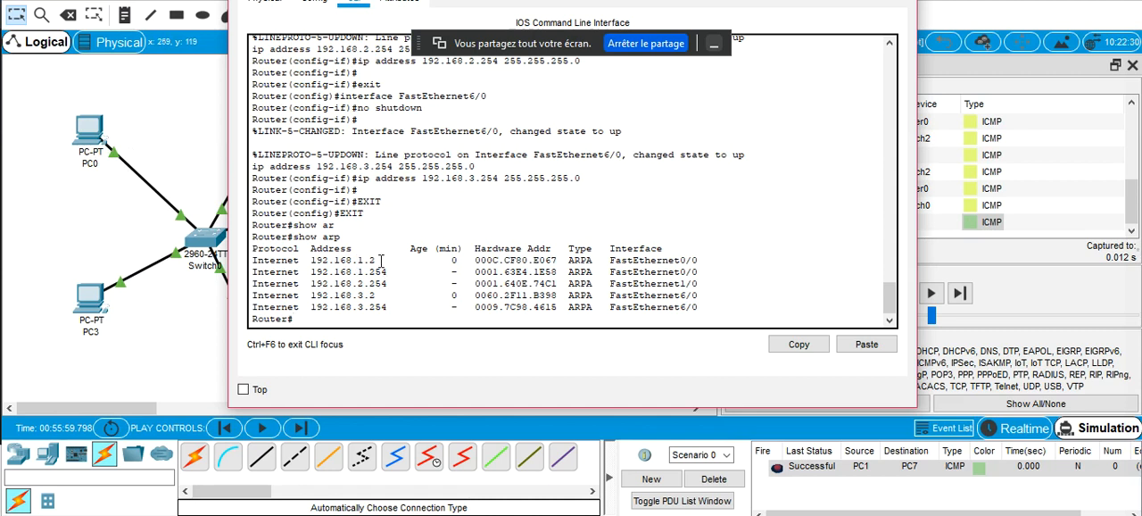
drag(382, 259, 347, 255)
drag(384, 294, 352, 296)
click(180, 96)
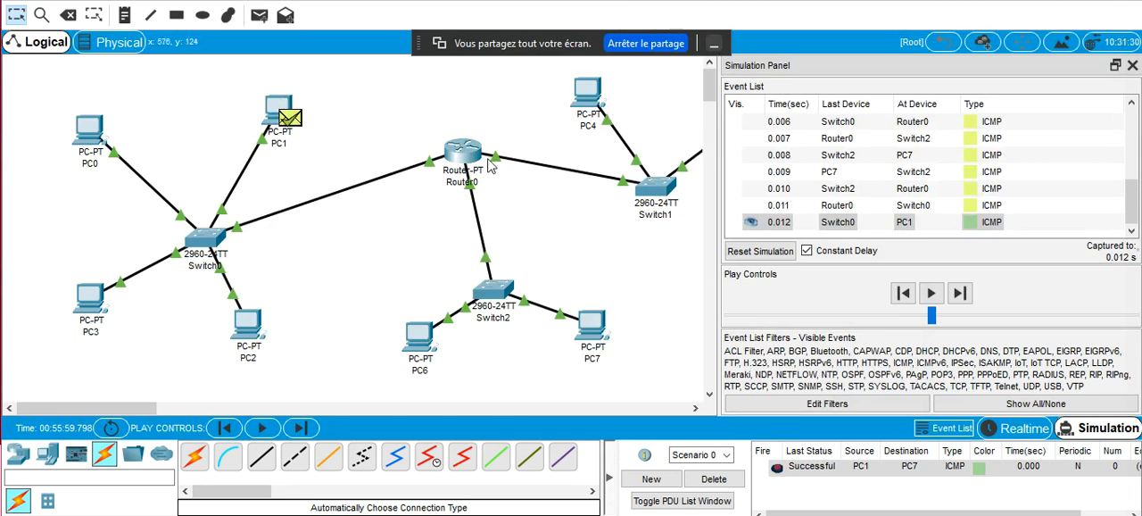
Bring Router0's window back to the front and close it
click(637, 515)
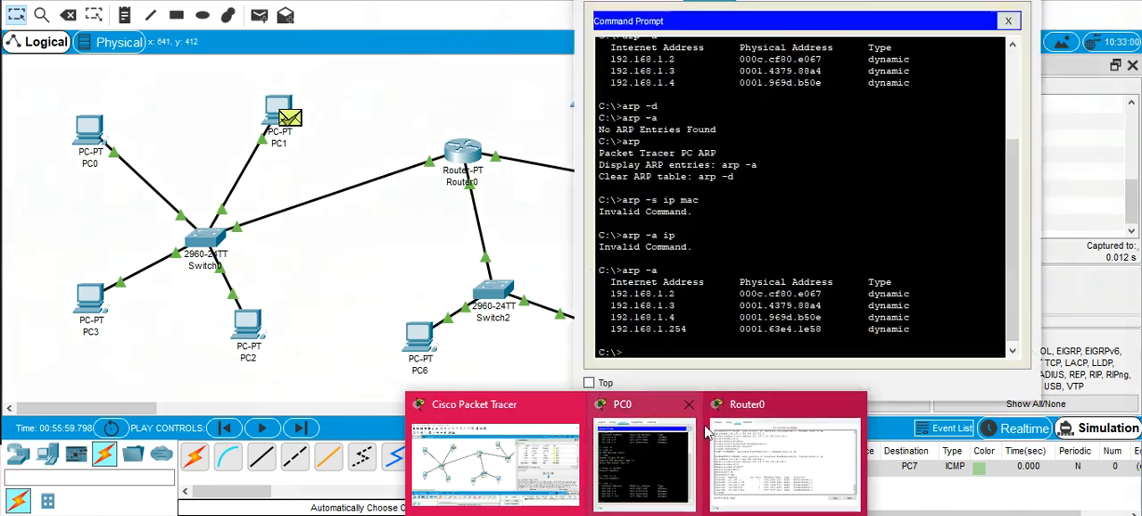
click(752, 442)
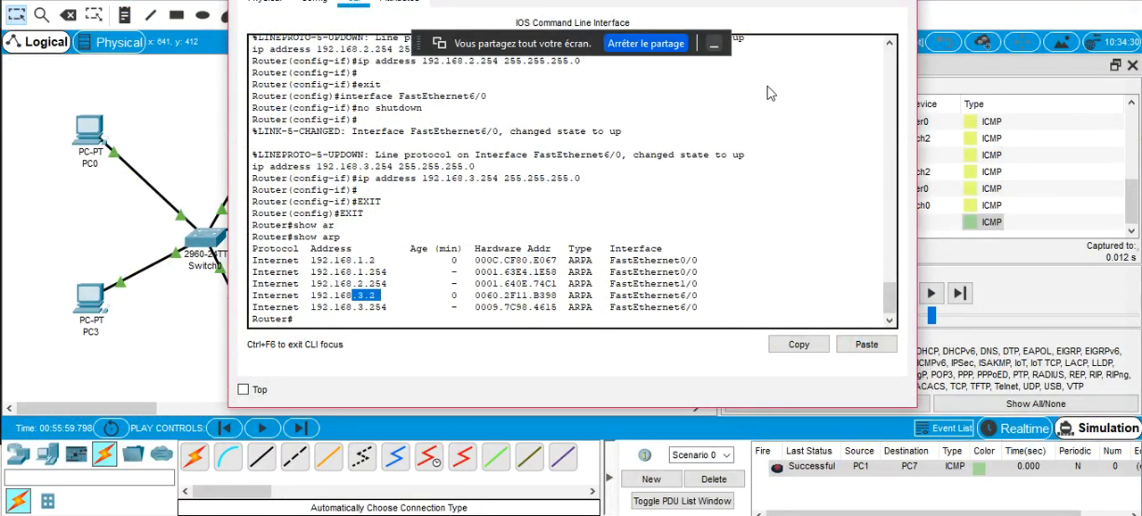
drag(803, 0, 726, 5)
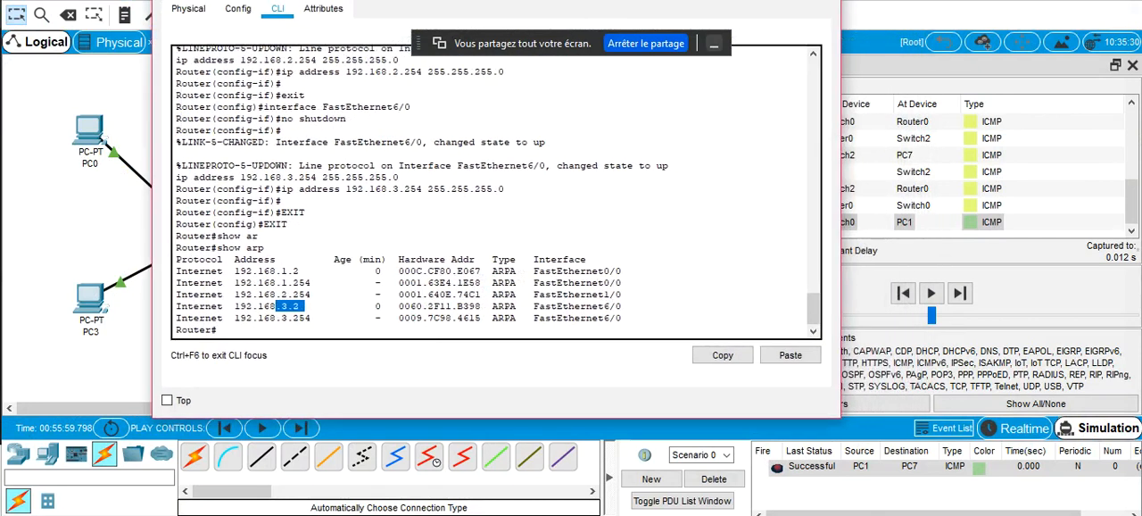
click(821, 0)
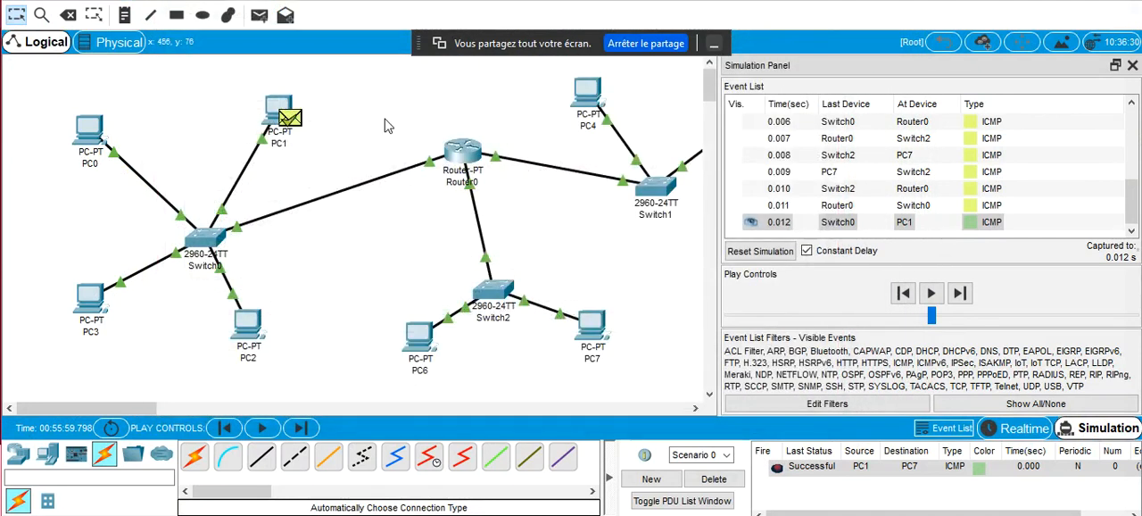
Inspect Router0's ARP Table with the Inspect tool, and close the table and leave the tool
click(41, 15)
click(464, 152)
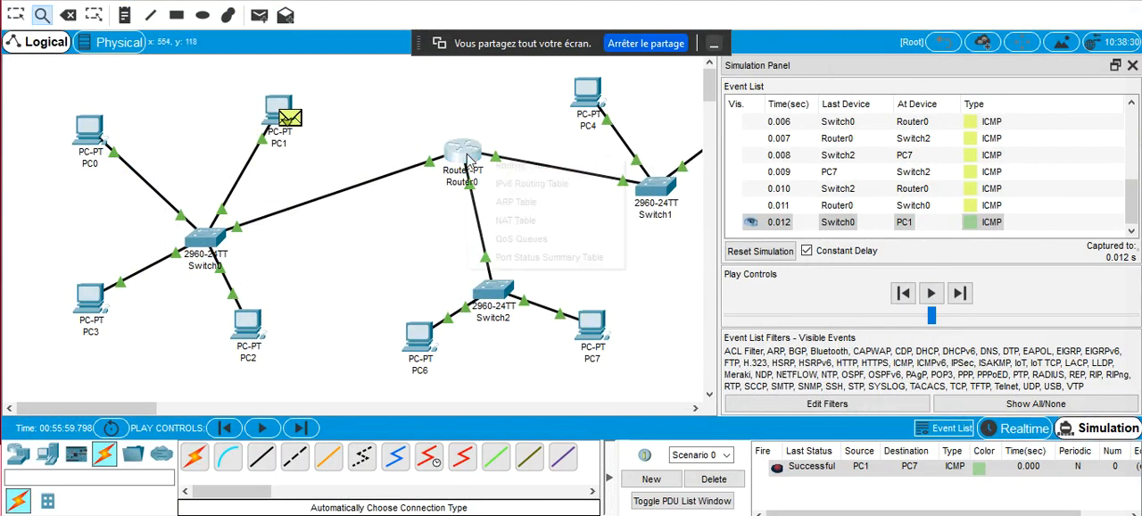
click(522, 205)
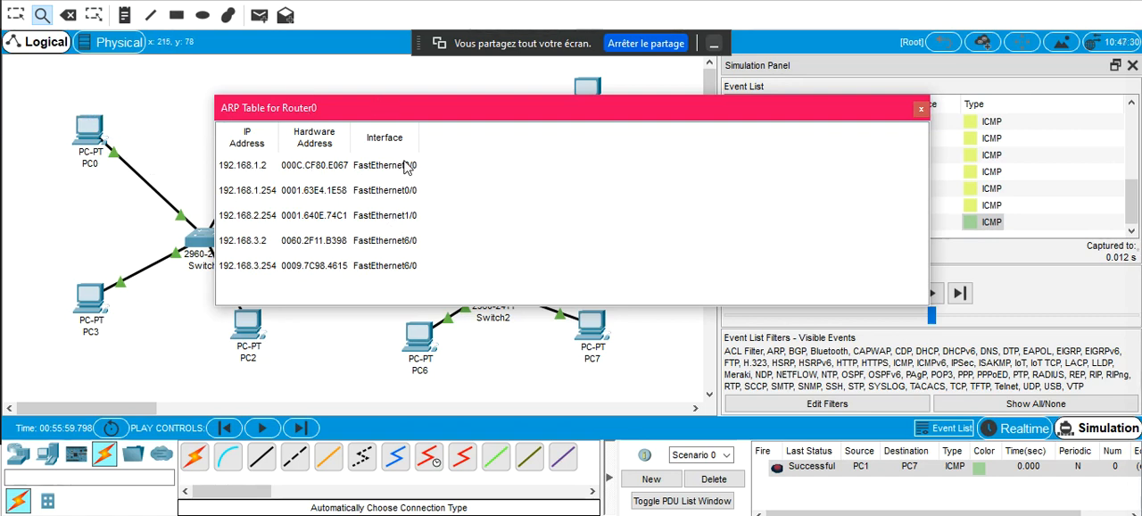
click(923, 107)
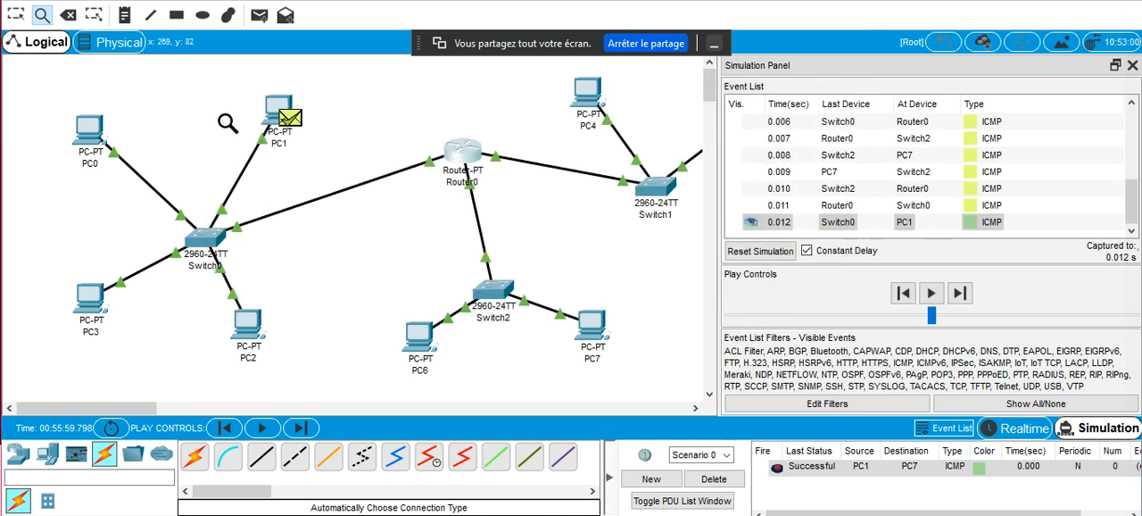
key(Escape)
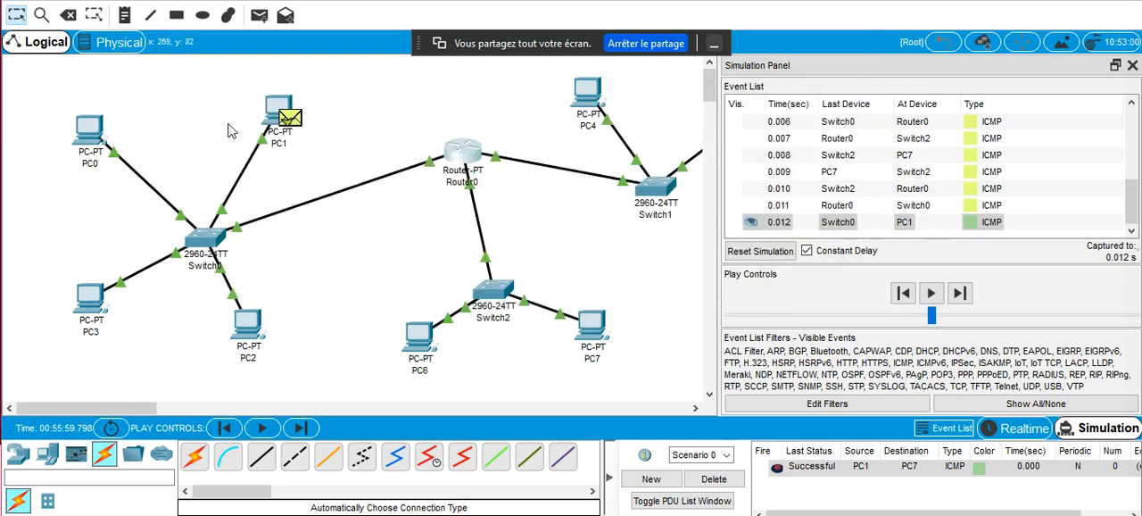
Clear Router0's ARP cache from its command line with clear arp-cache
click(463, 153)
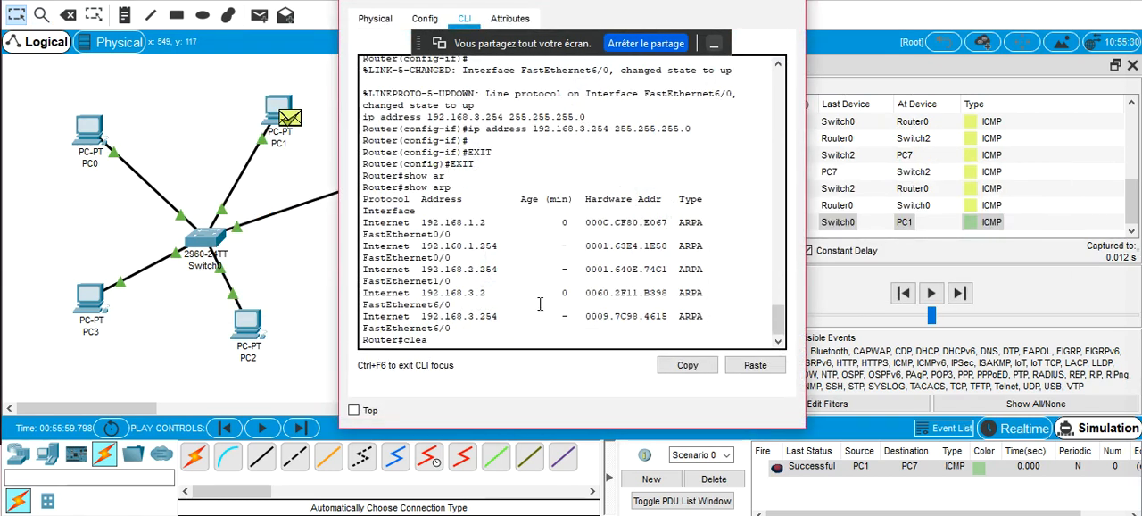
key(Tab)
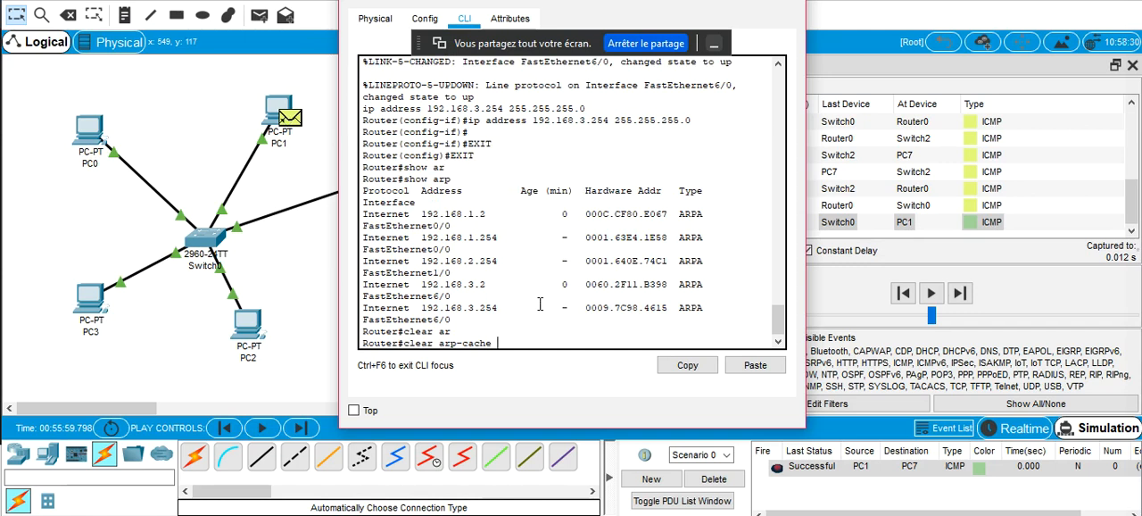
key(Return)
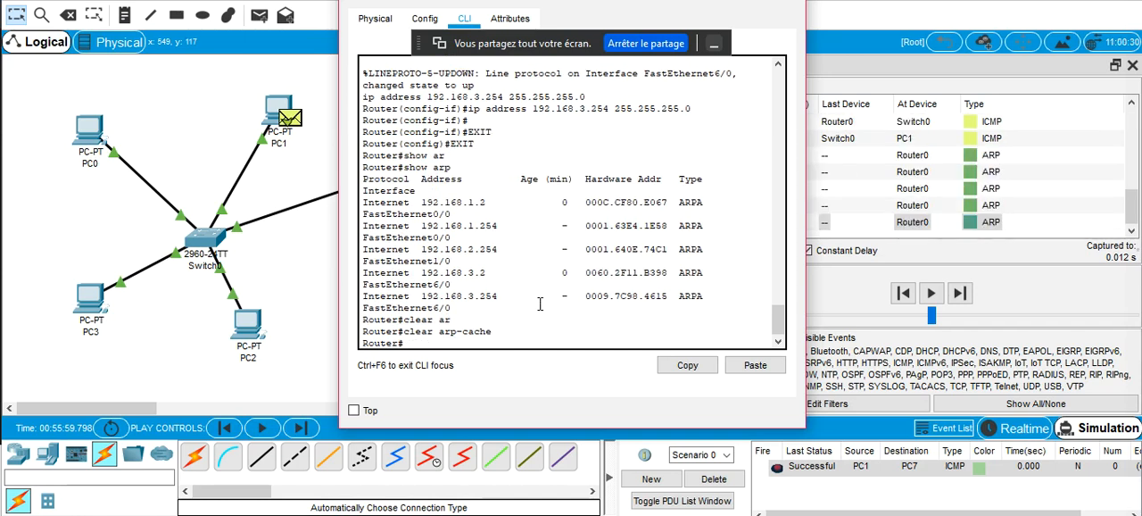
Run show arp on Router0 again and widen its window to examine the ARP entries
text(show)
key(Tab)
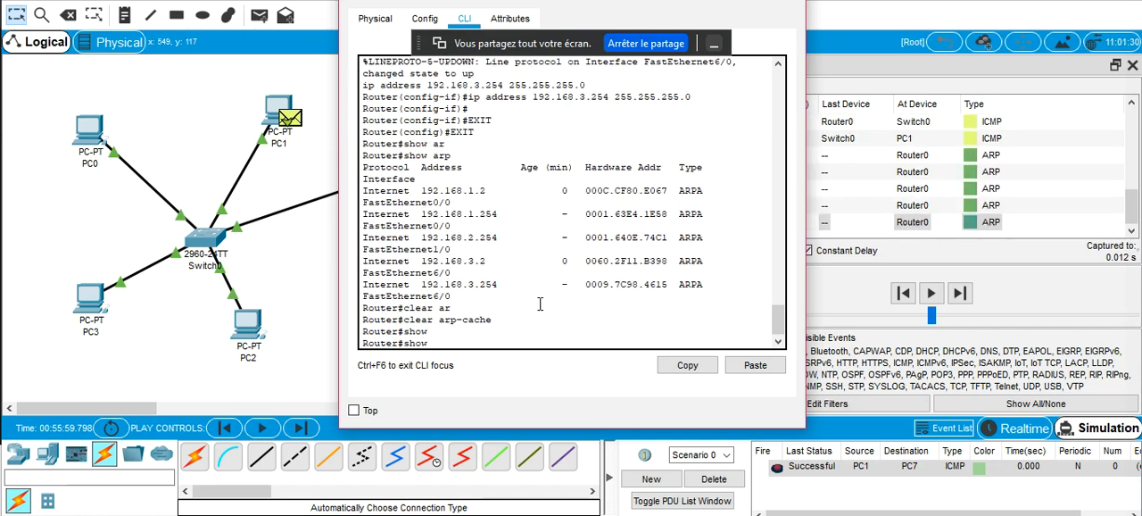
text(a)
key(Tab)
text(r)
key(Tab)
text(p)
key(Return)
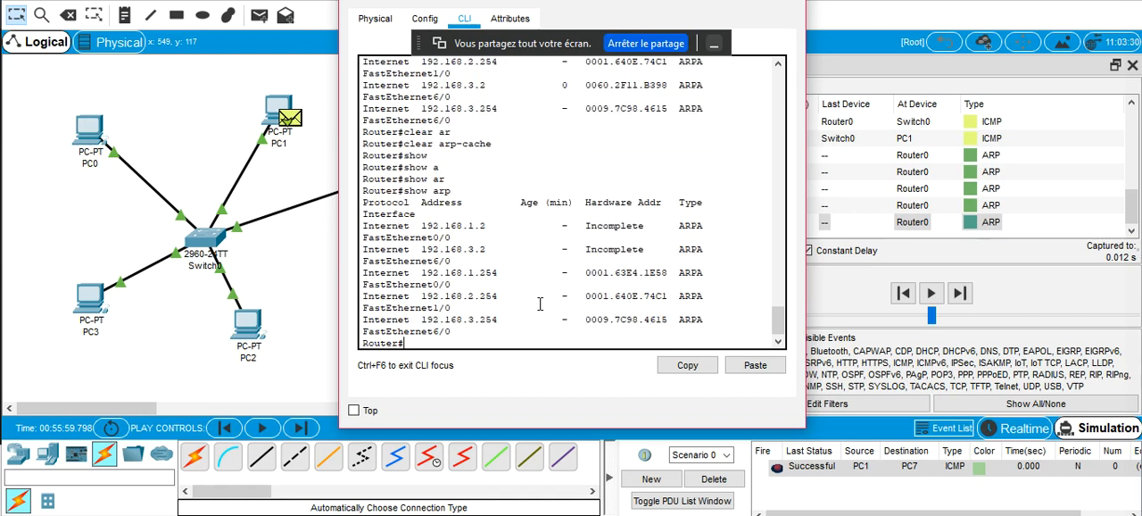
drag(807, 242, 970, 232)
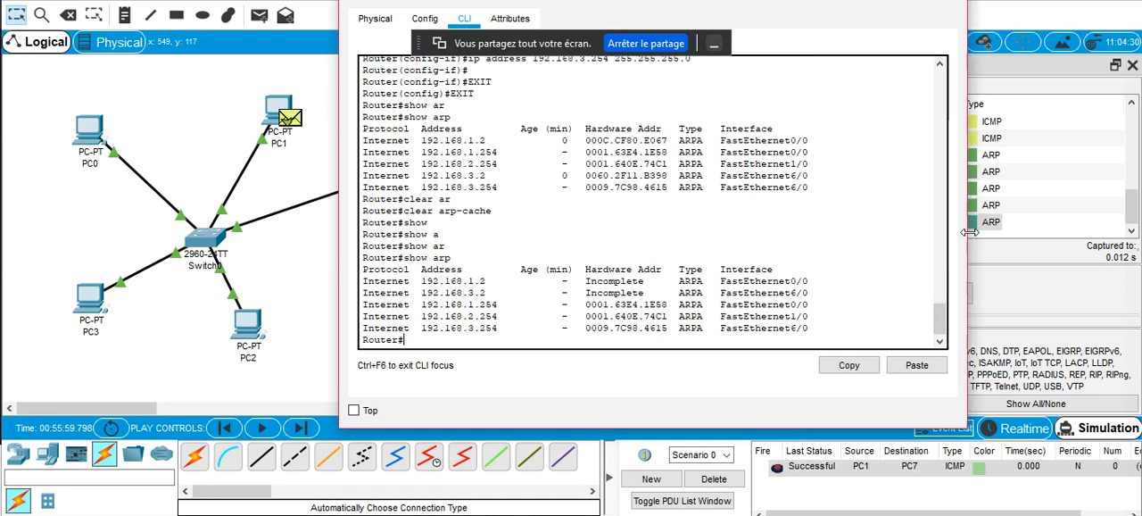
click(193, 348)
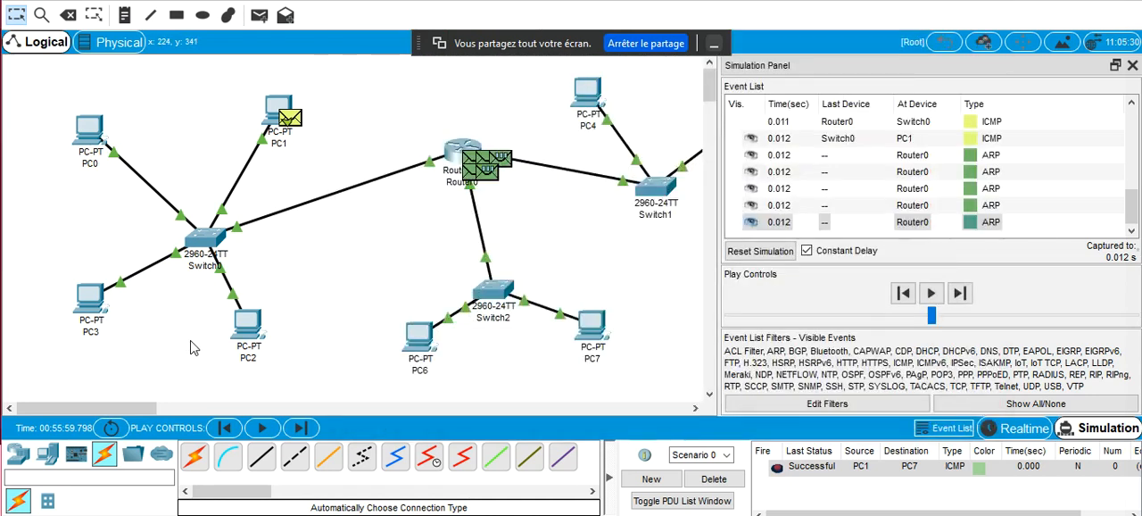
Switch the network to Realtime mode and reopen Router0's command line
click(1025, 428)
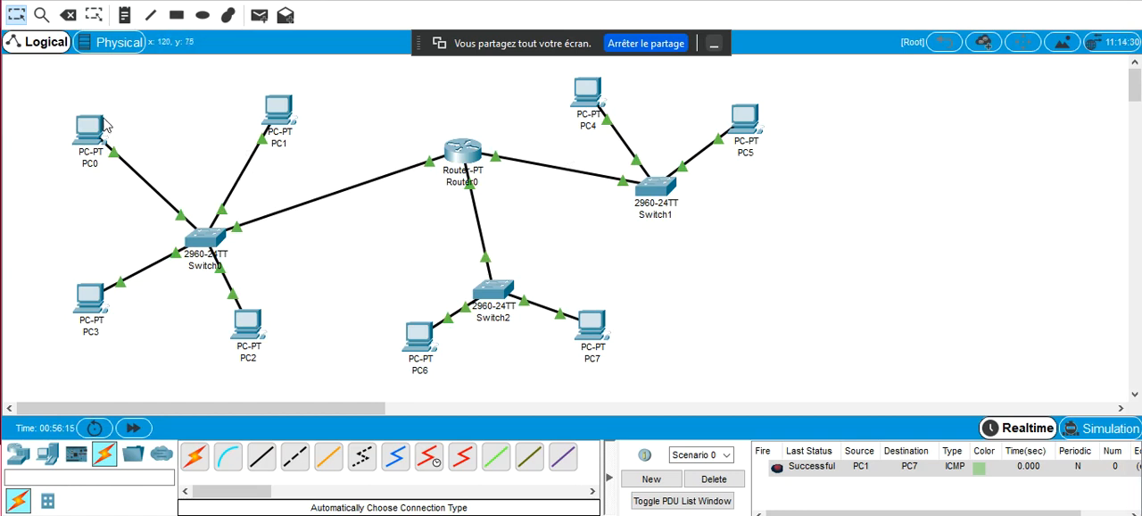
click(638, 515)
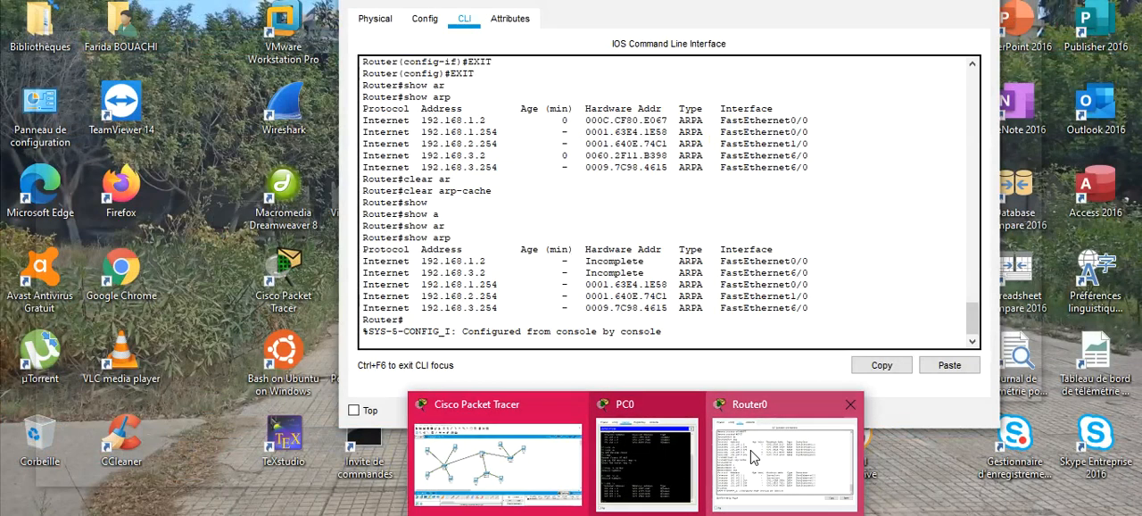
click(748, 457)
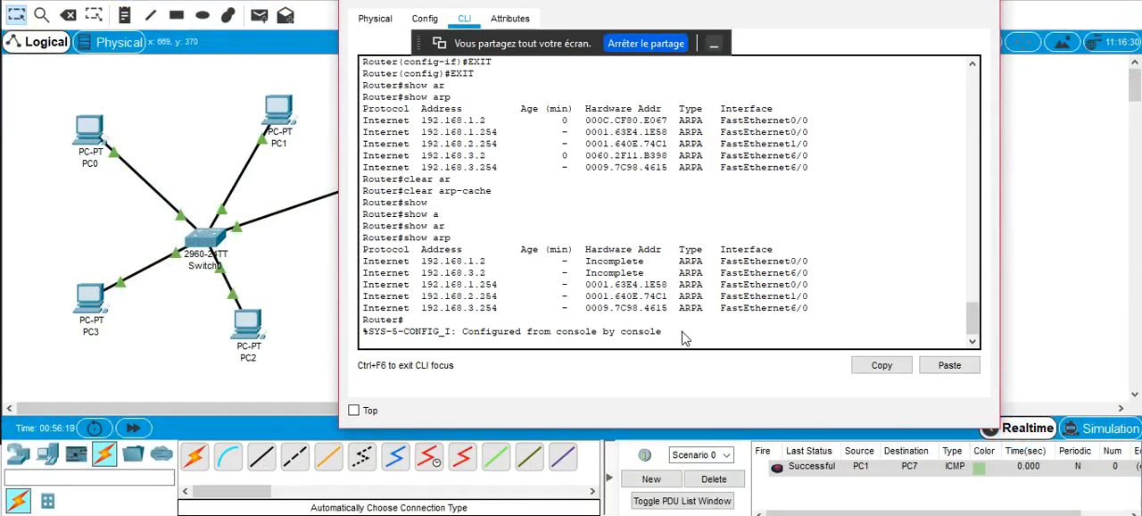
Run show arp at Router0's command line to examine its ARP entries
key(Return)
text(show arp)
key(Return)
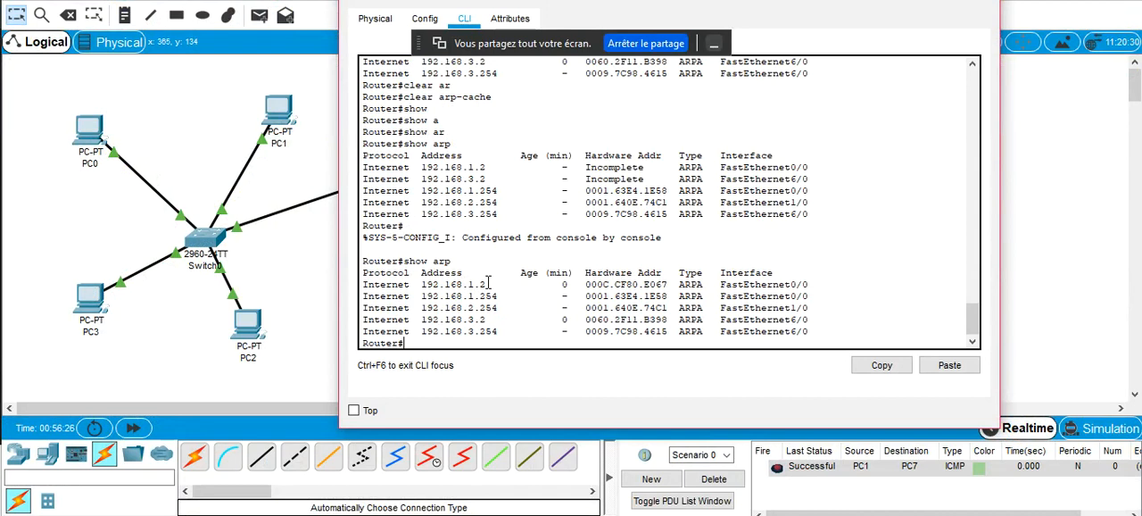
Turn off the FastEthernet0 port in PC1's interface configuration and close its window
click(122, 224)
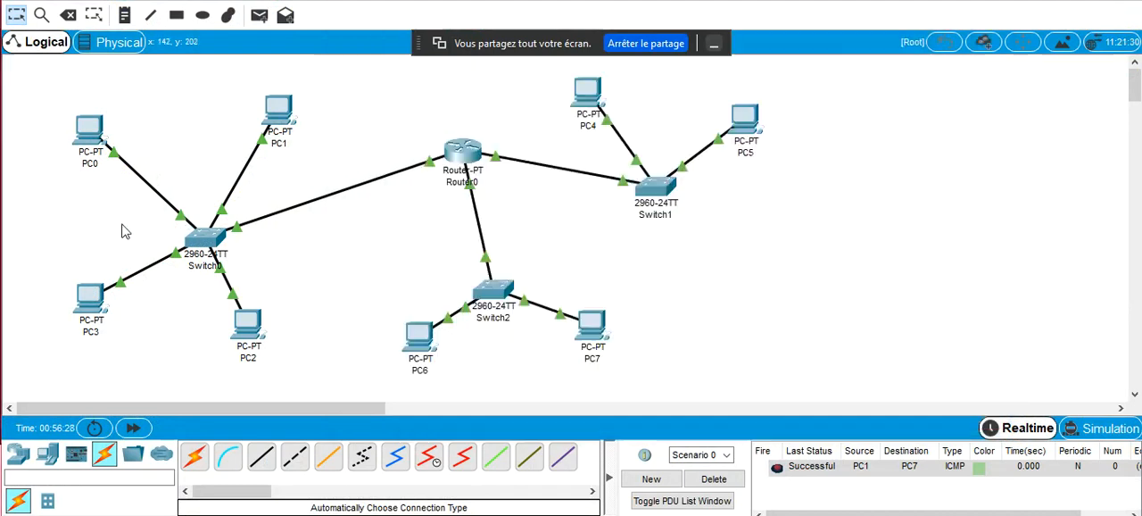
click(279, 112)
click(402, 89)
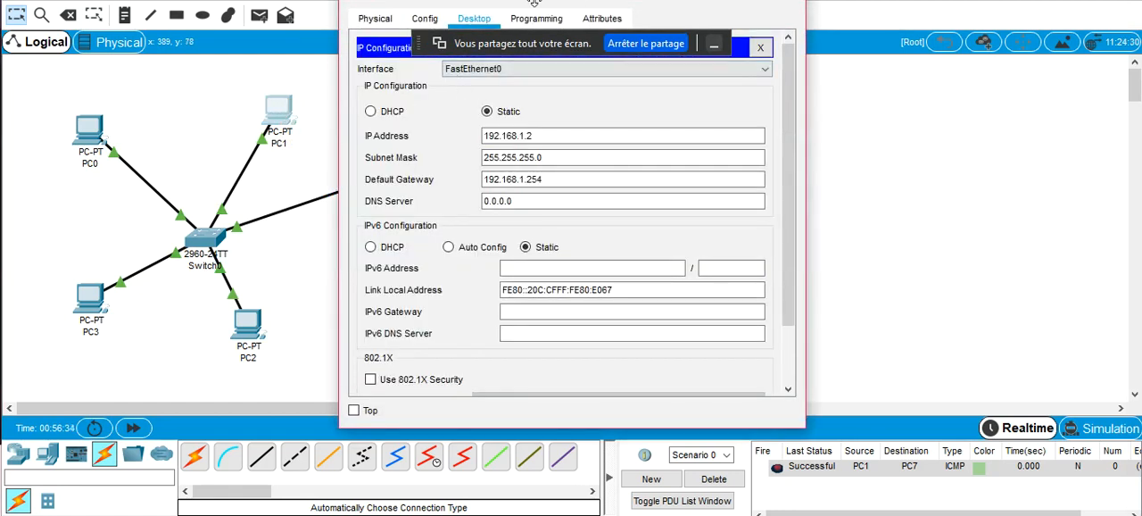
click(425, 19)
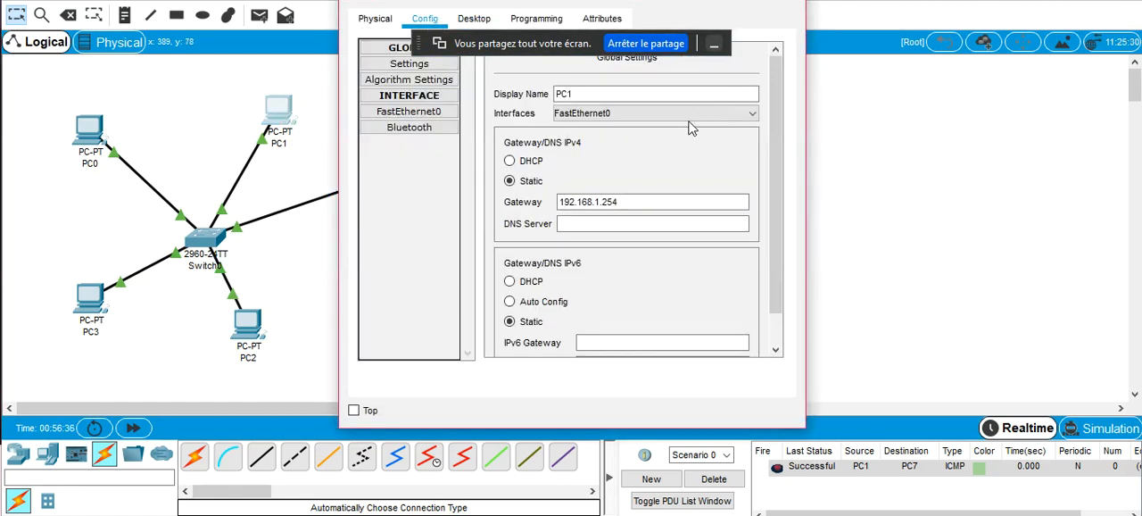
click(409, 112)
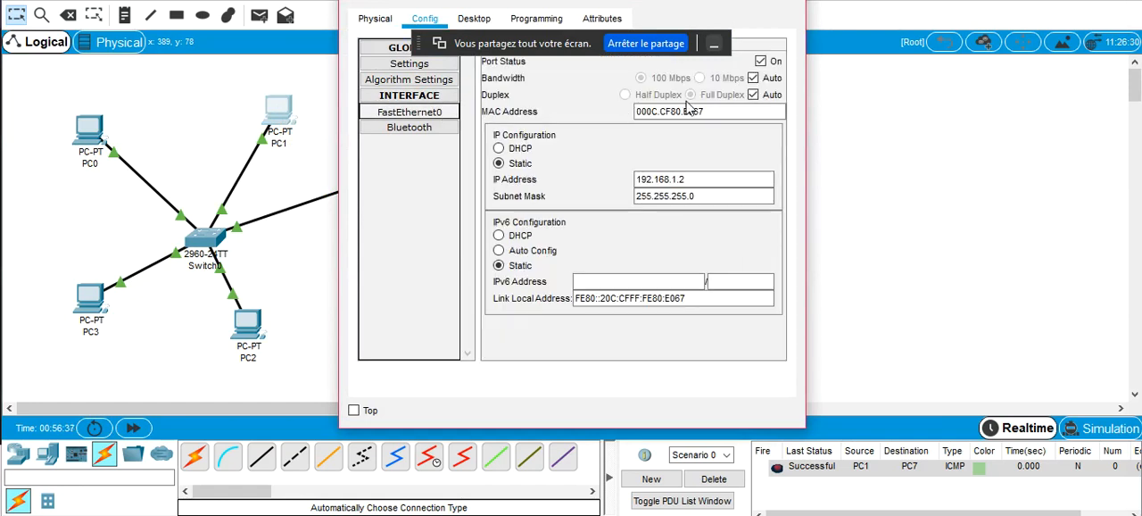
click(761, 61)
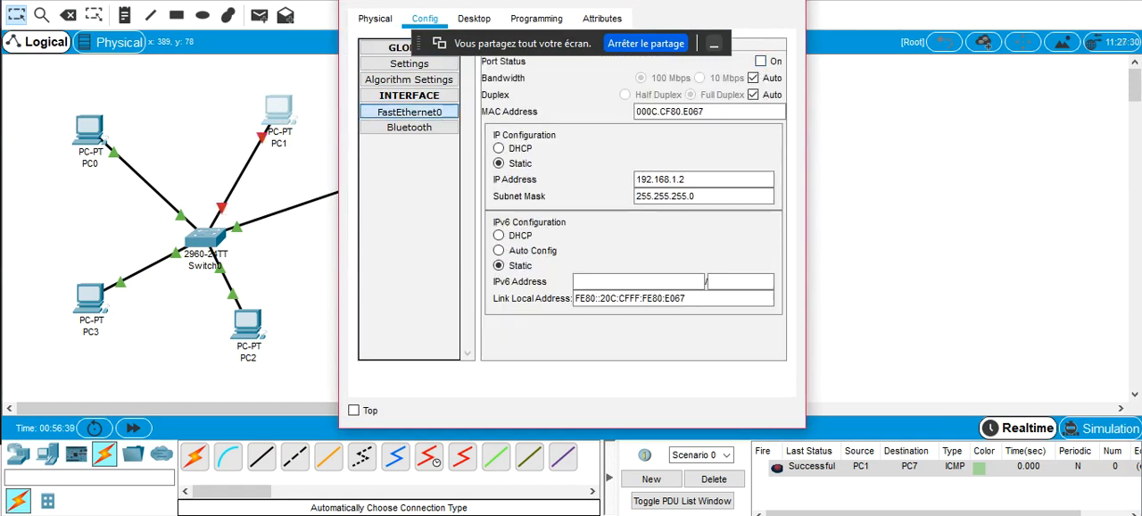
click(788, 1)
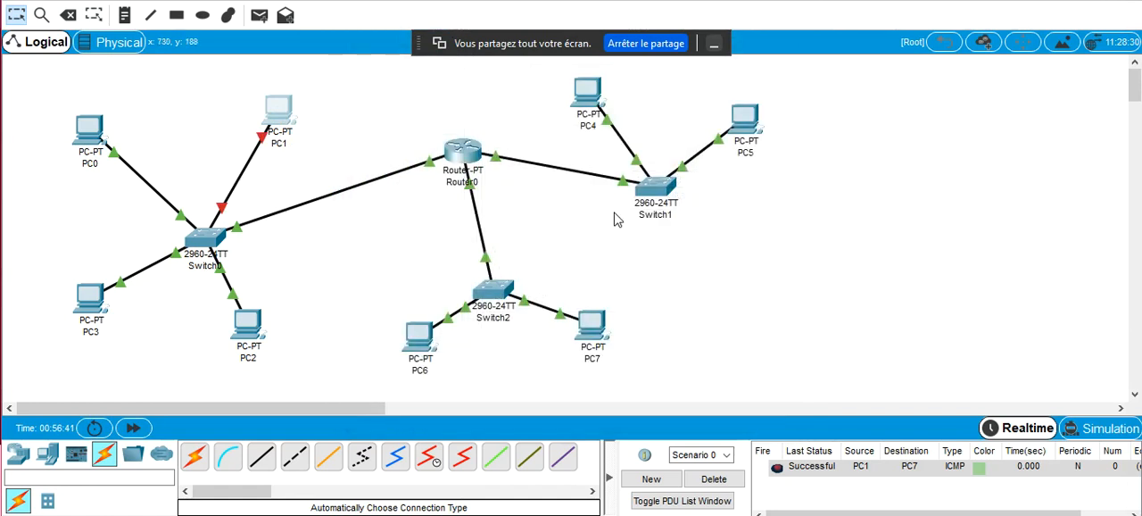
Reopen Router0's command line and repeat show arp several times to examine the entry for PC1
mouse_move(636, 515)
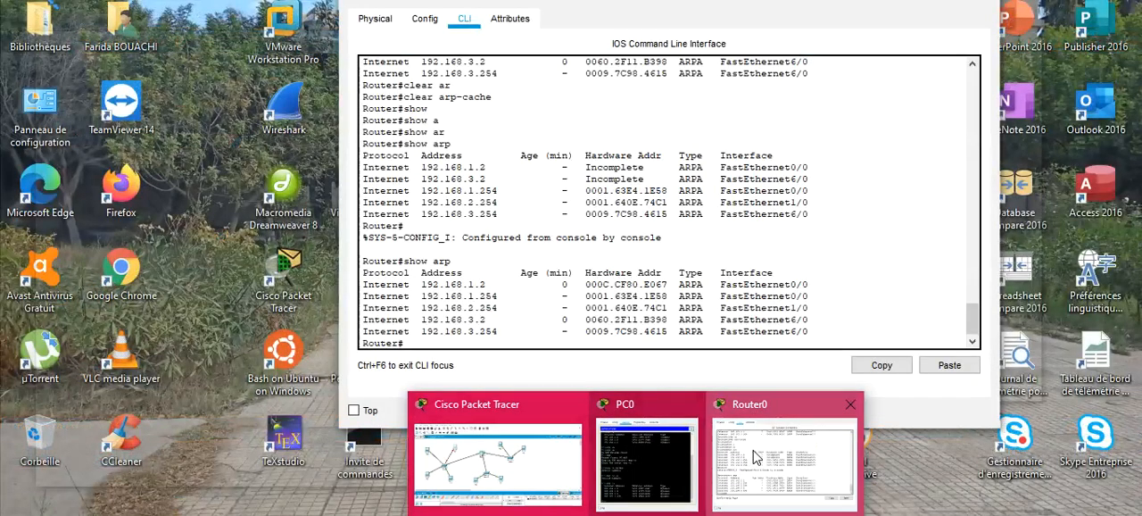
click(754, 450)
key(Return)
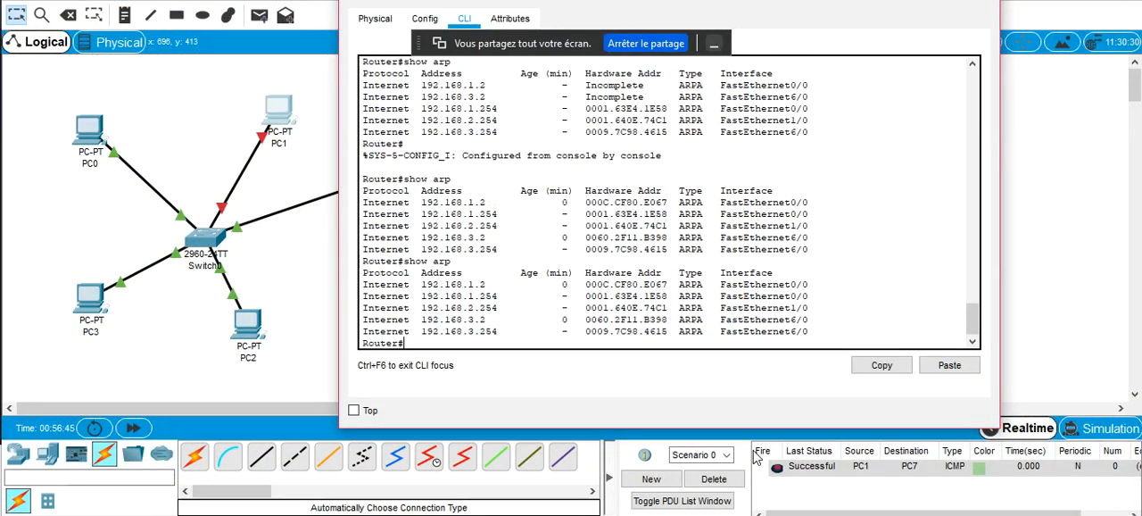
key(Up)
key(Return)
key(Up)
key(Return)
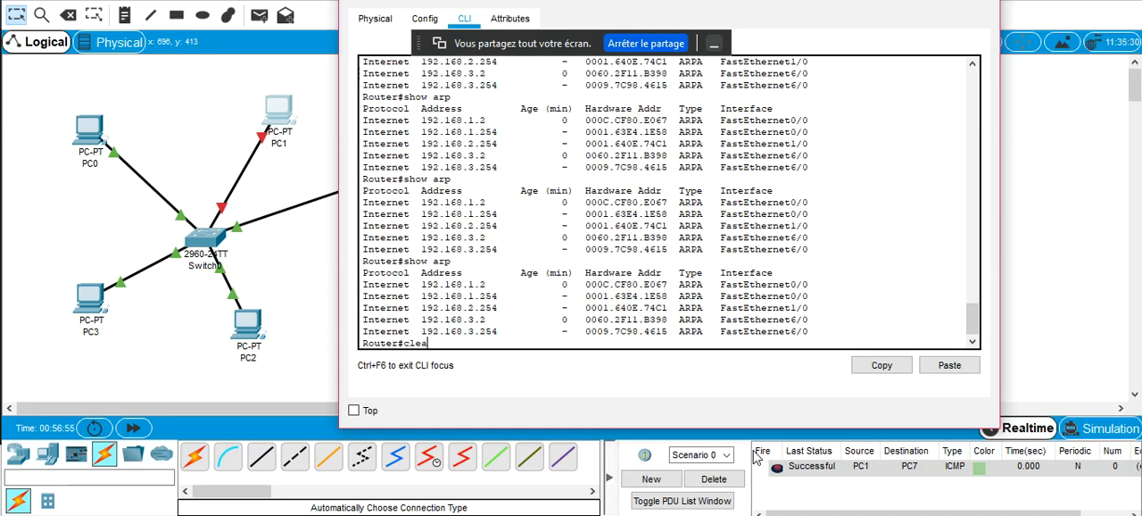
Clear Router0's ARP cache with clear arp-cache and list the ARP entries again with show arp
text(clea)
key(Tab)
text(ar)
key(Tab)
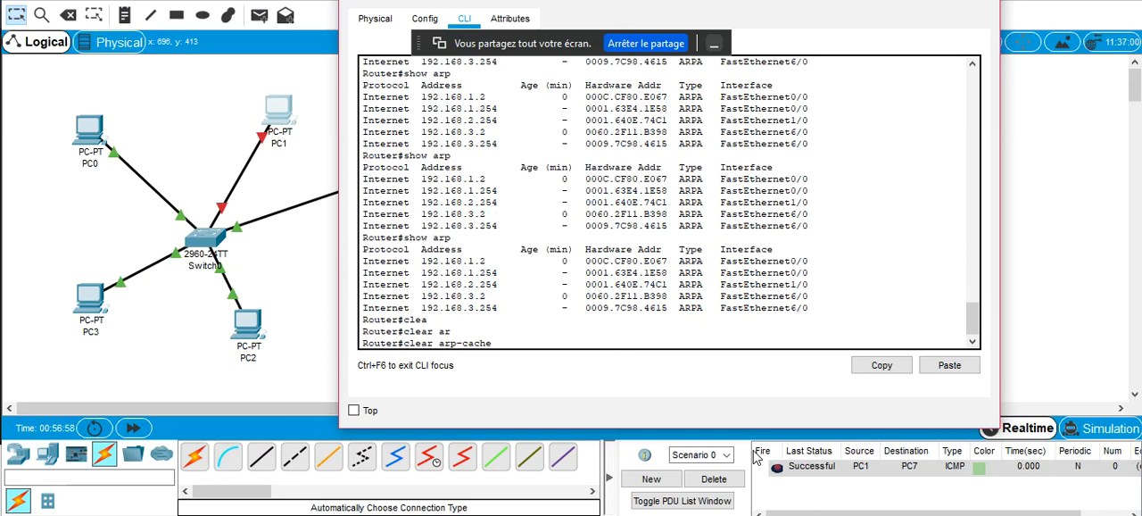
key(Return)
key(Up)
key(Up)
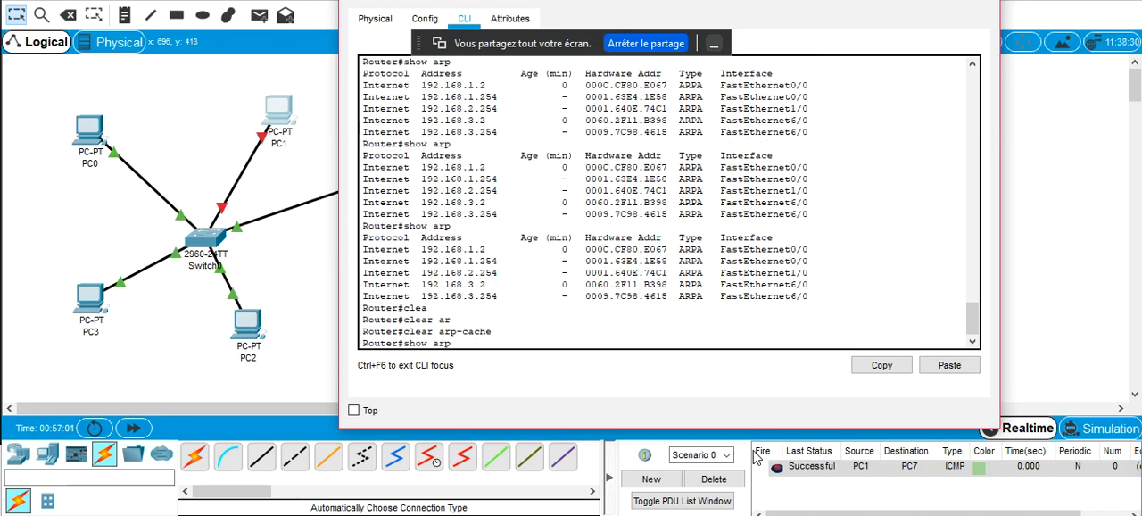
key(Return)
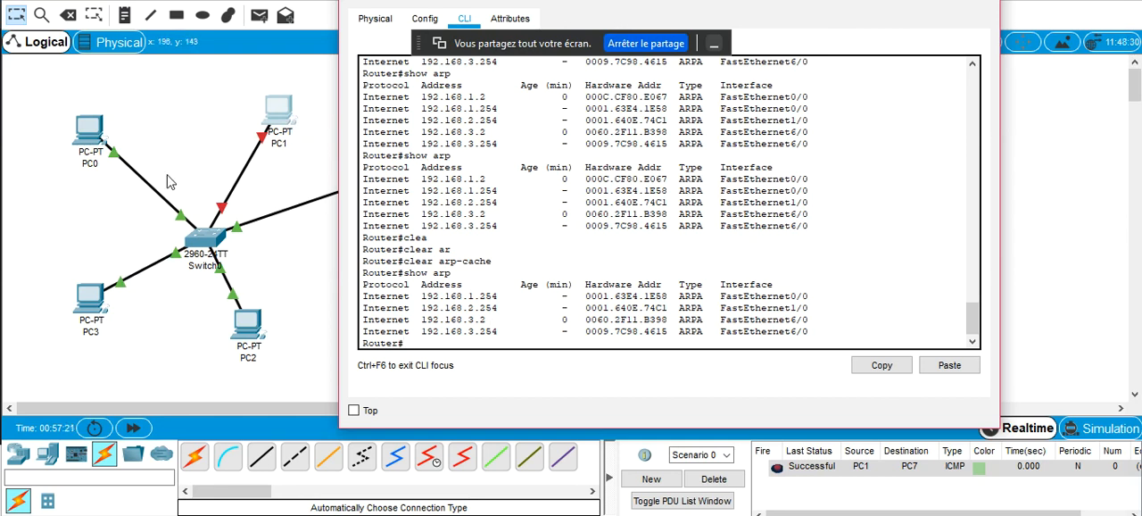
Turn PC1's FastEthernet0 port back on and return to the network topology
click(280, 111)
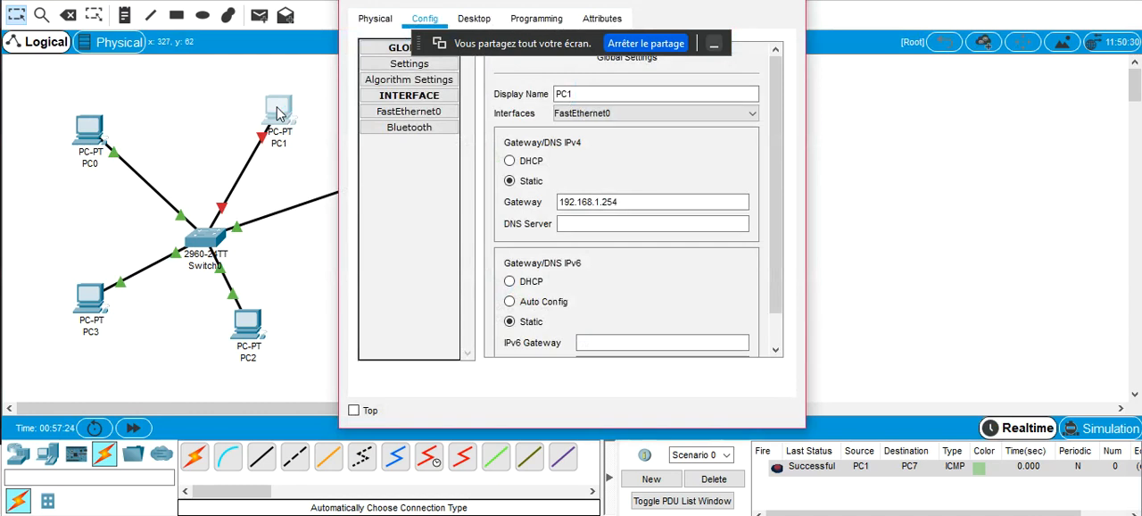
click(422, 114)
click(761, 62)
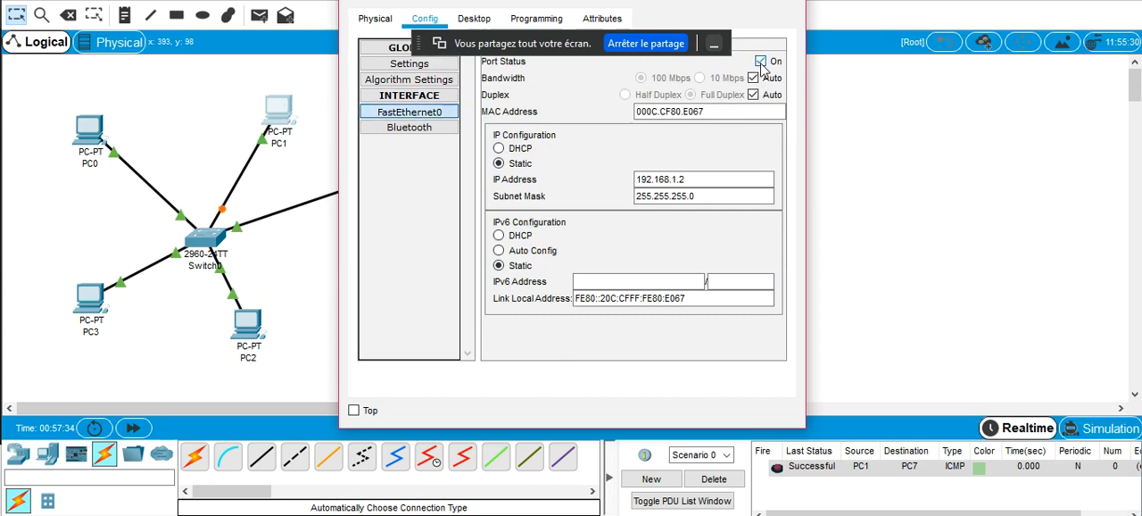
click(186, 140)
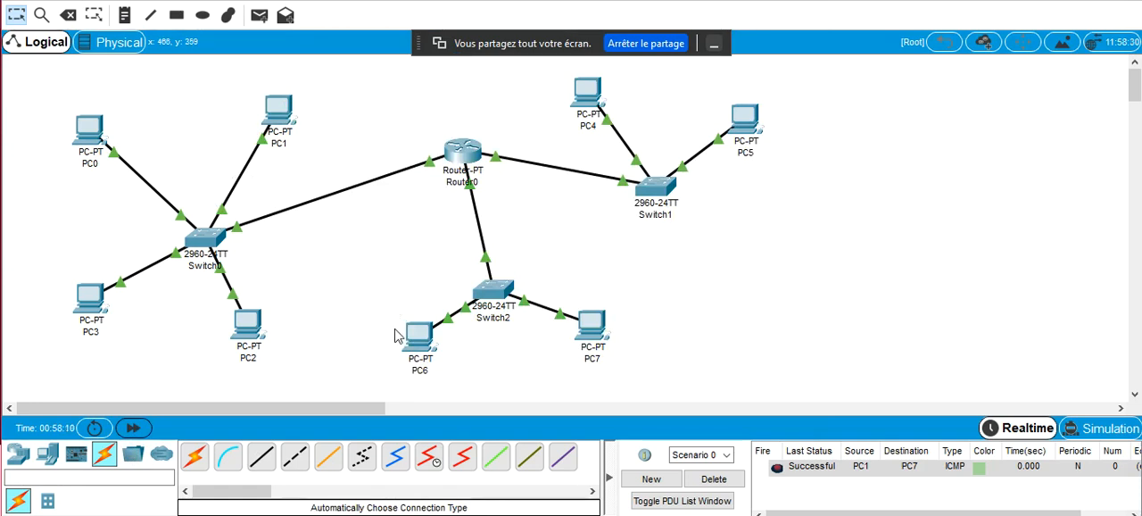
Switch to the Google Meet call to check the chat, and return to the Cisco Packet Tracer workspace
mouse_move(433, 514)
click(371, 427)
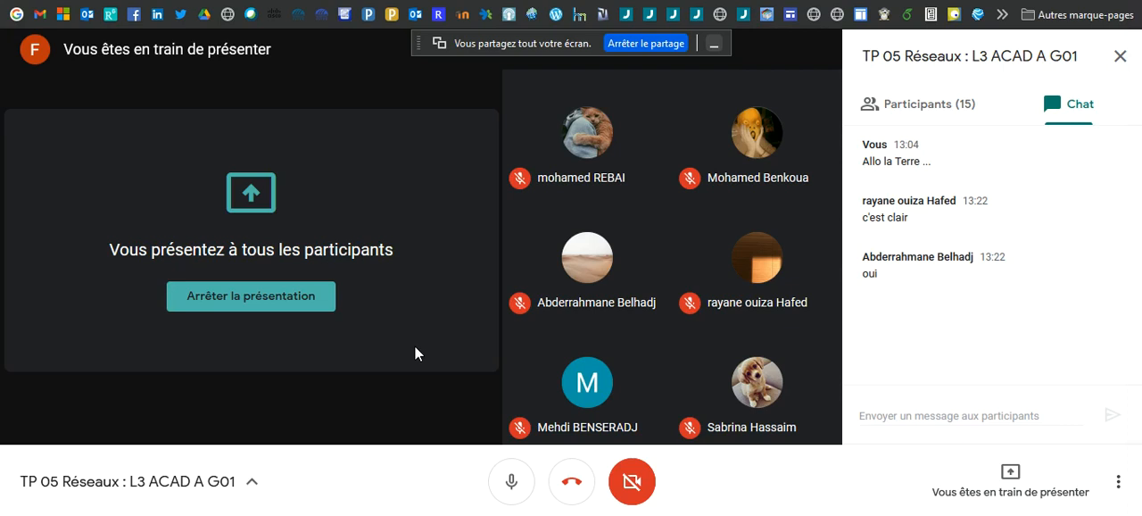
mouse_move(497, 514)
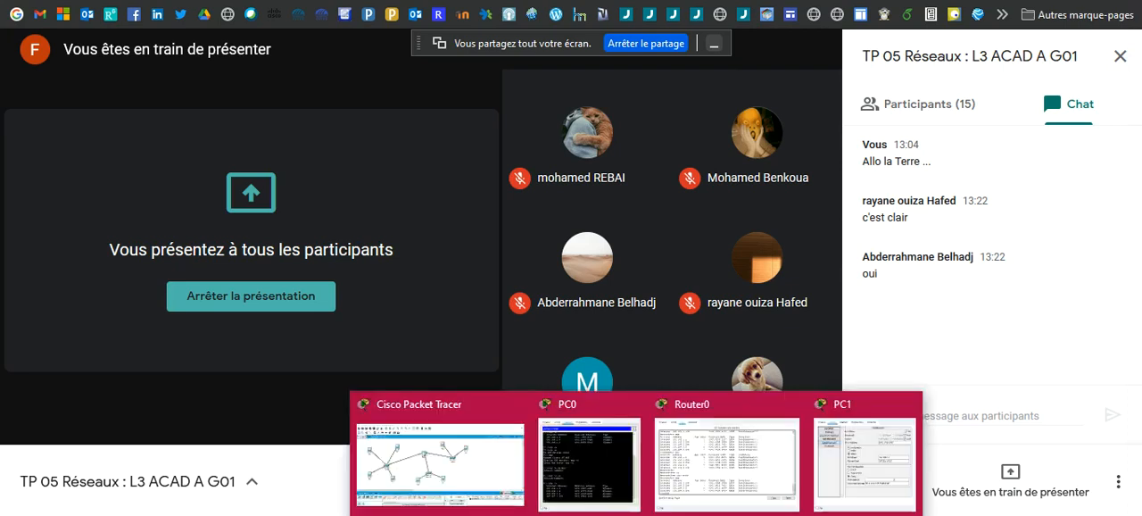
click(477, 468)
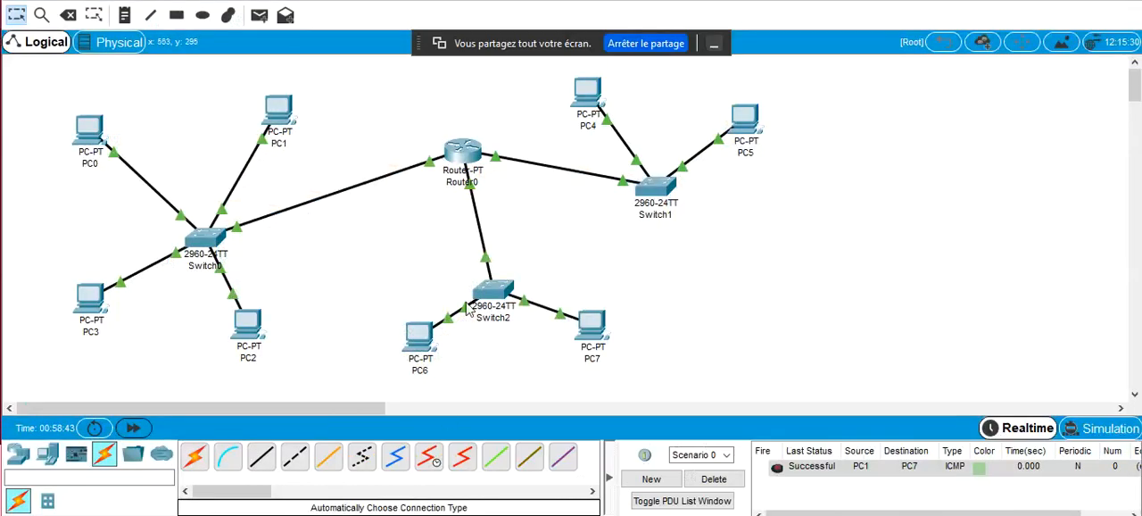
Move Router0 slightly closer to Switch2 in the topology
mouse_move(462, 159)
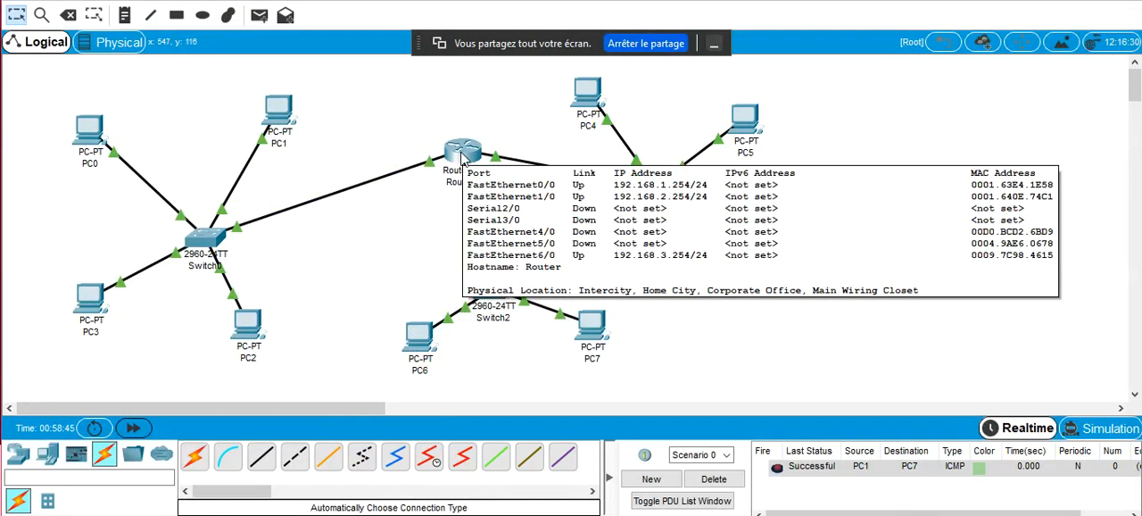
drag(463, 159, 453, 184)
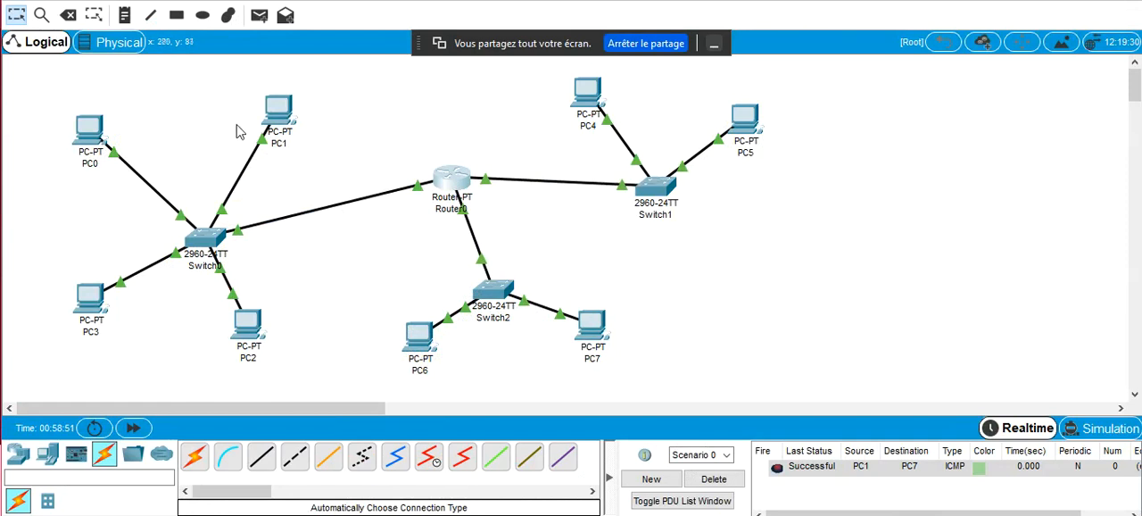
mouse_move(280, 131)
mouse_move(101, 152)
mouse_move(107, 128)
mouse_move(437, 360)
Check the Google Meet chat for participants' replies and go back to the topology in Cisco Packet Tracer
mouse_move(429, 514)
click(361, 464)
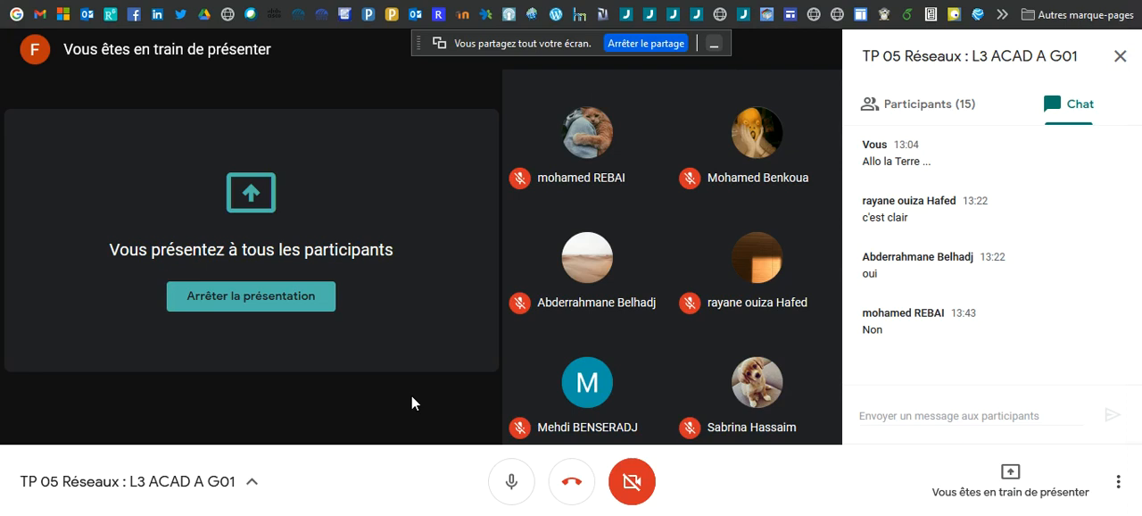
mouse_move(630, 515)
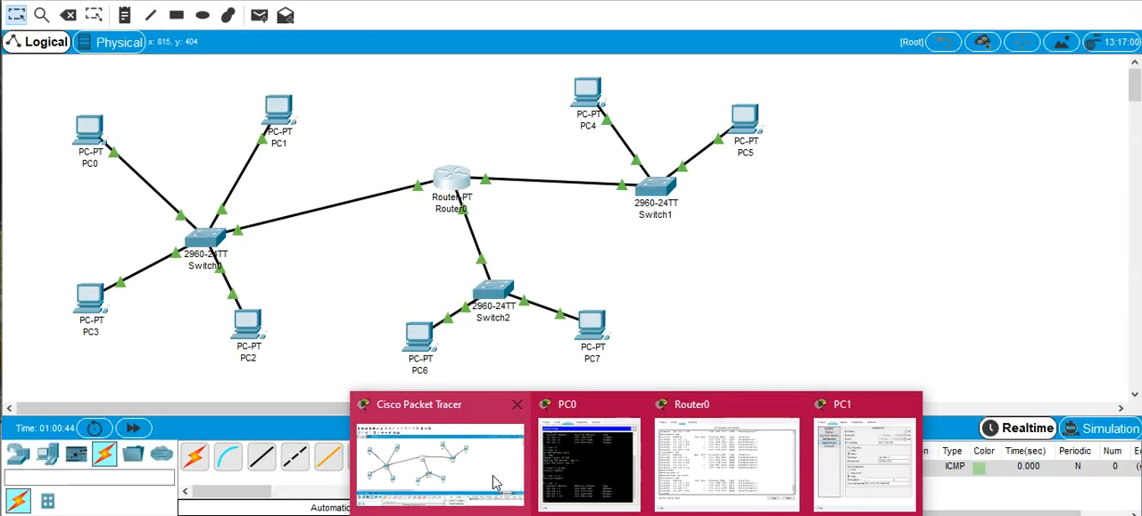
click(494, 480)
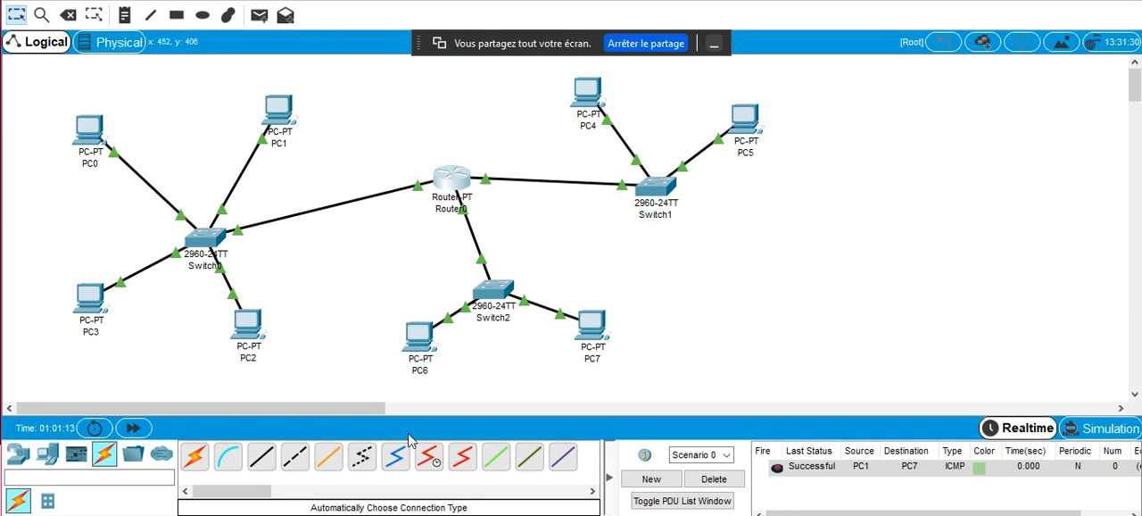
Switch to the Google Meet call window to view the participants and chat
mouse_move(431, 515)
click(357, 479)
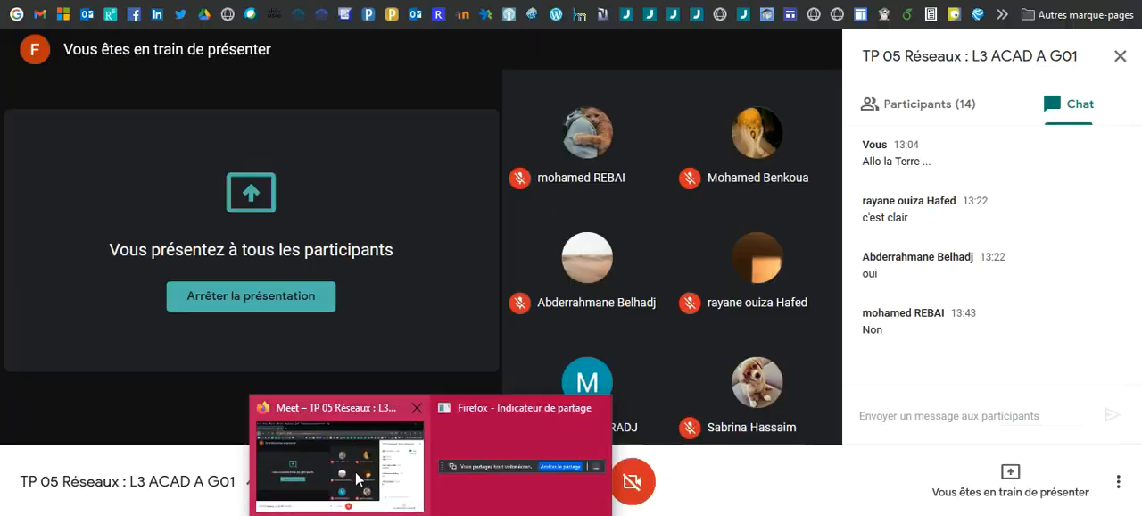